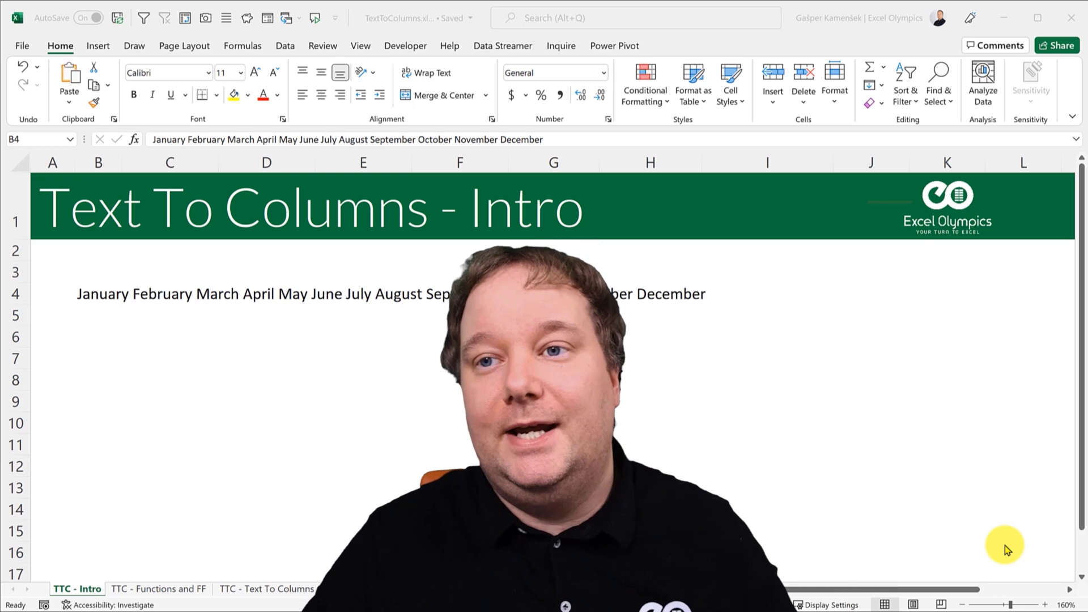
Justify column B so the month names in B4 spread down one per row.
{"action": "left_click", "coordinate": [109, 297]}
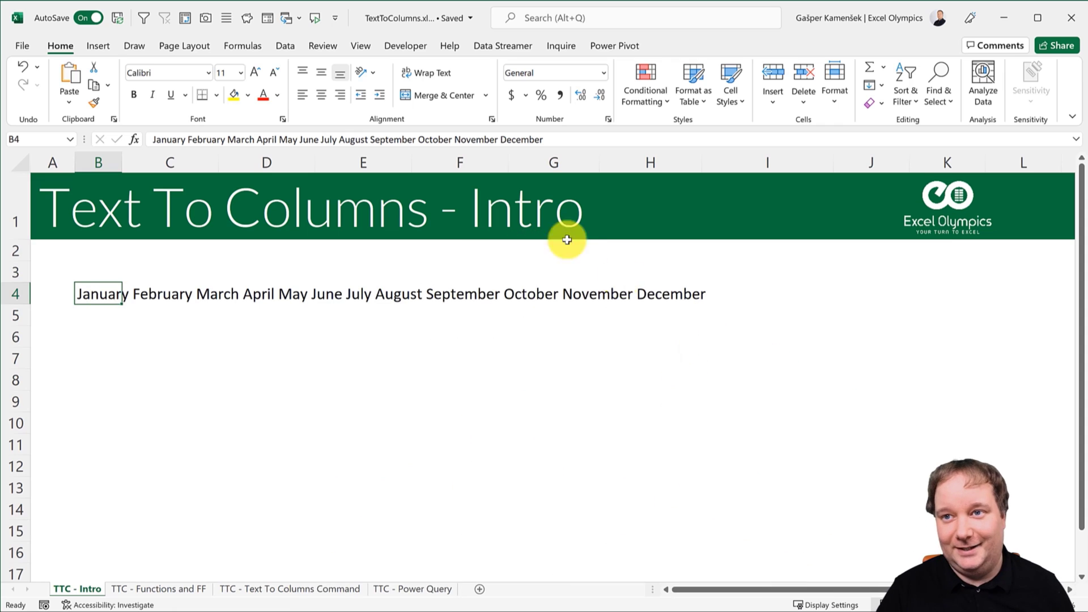
{"action": "left_click", "coordinate": [54, 48]}
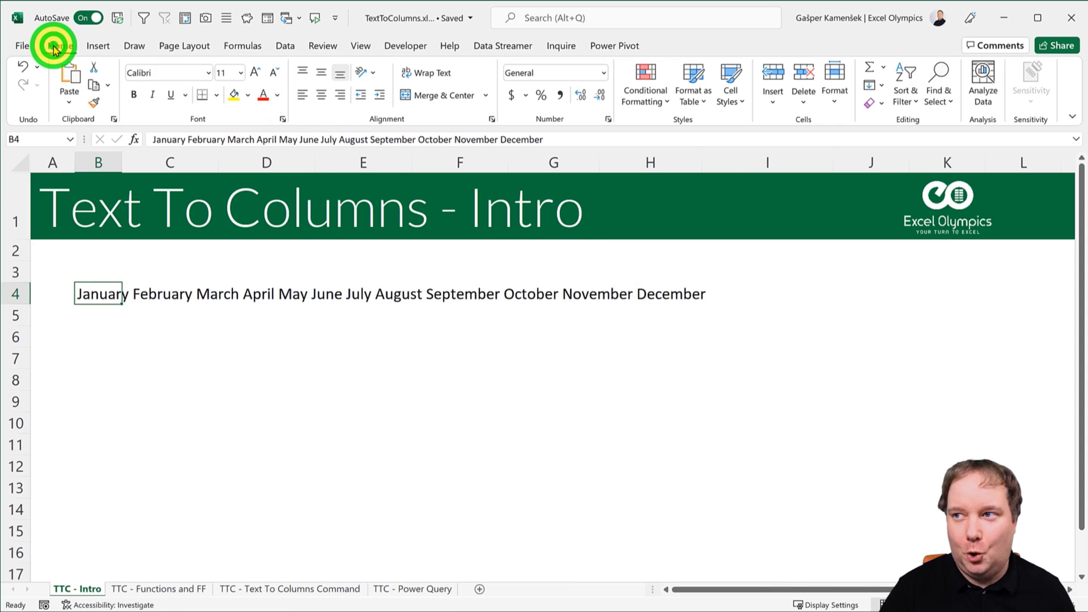
{"action": "left_click", "coordinate": [870, 87]}
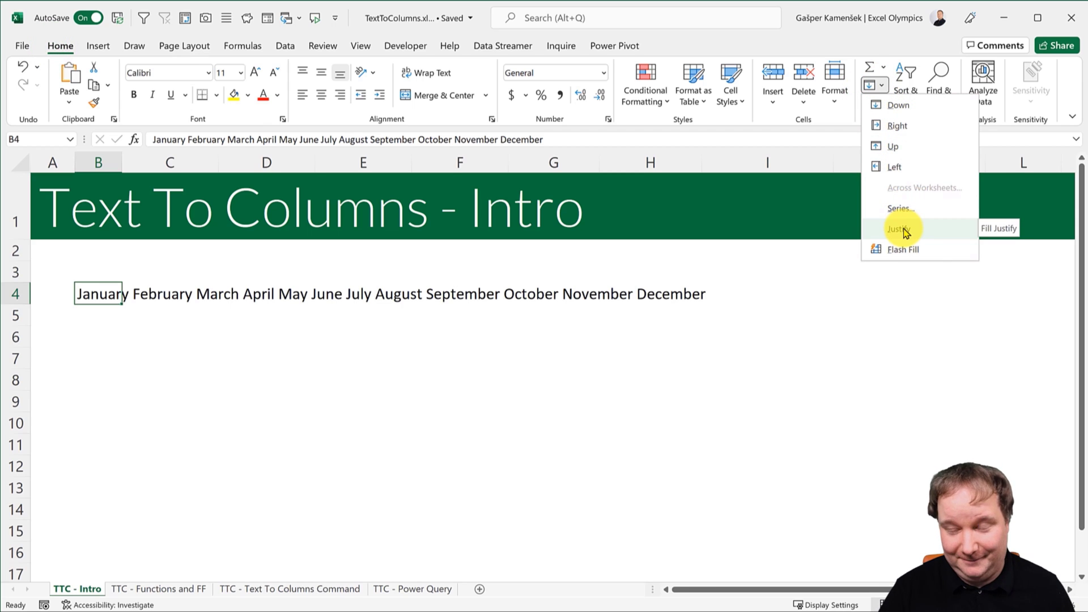
{"action": "left_click", "coordinate": [102, 291]}
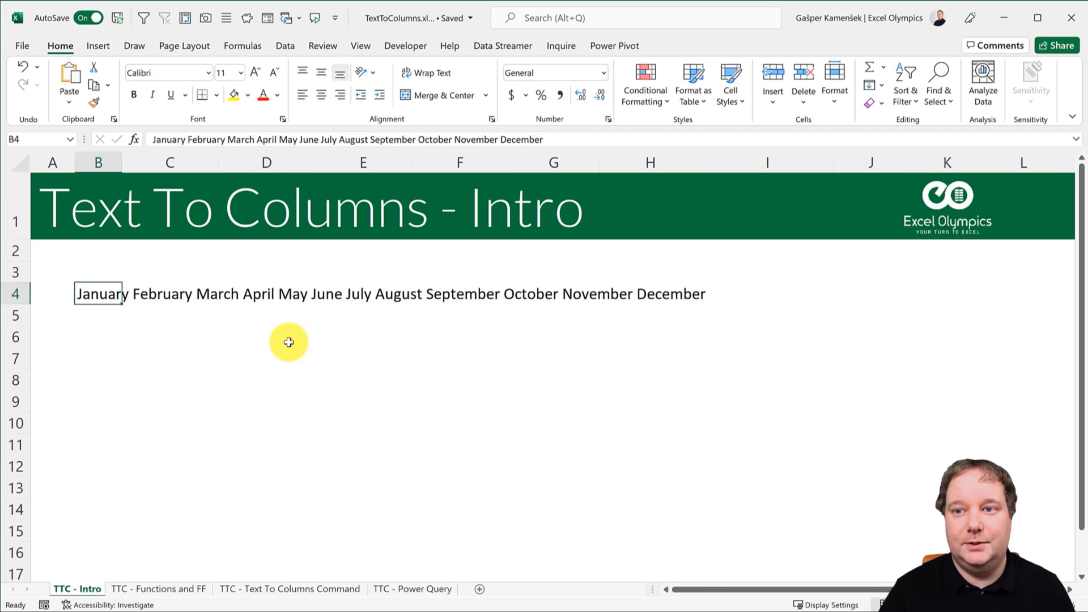
{"action": "left_click", "coordinate": [98, 163]}
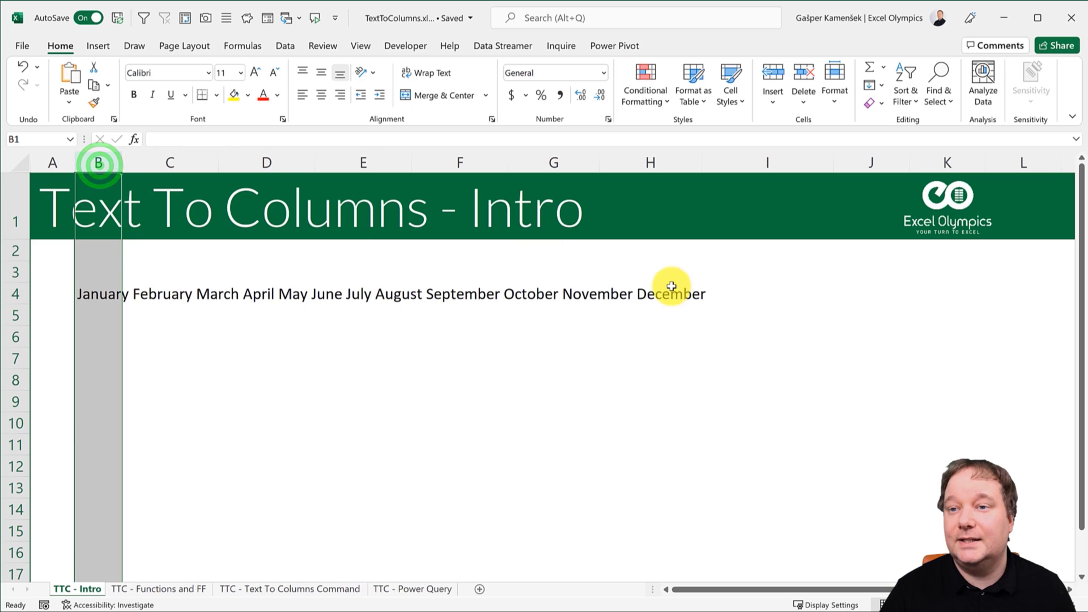
{"action": "left_click", "coordinate": [876, 86]}
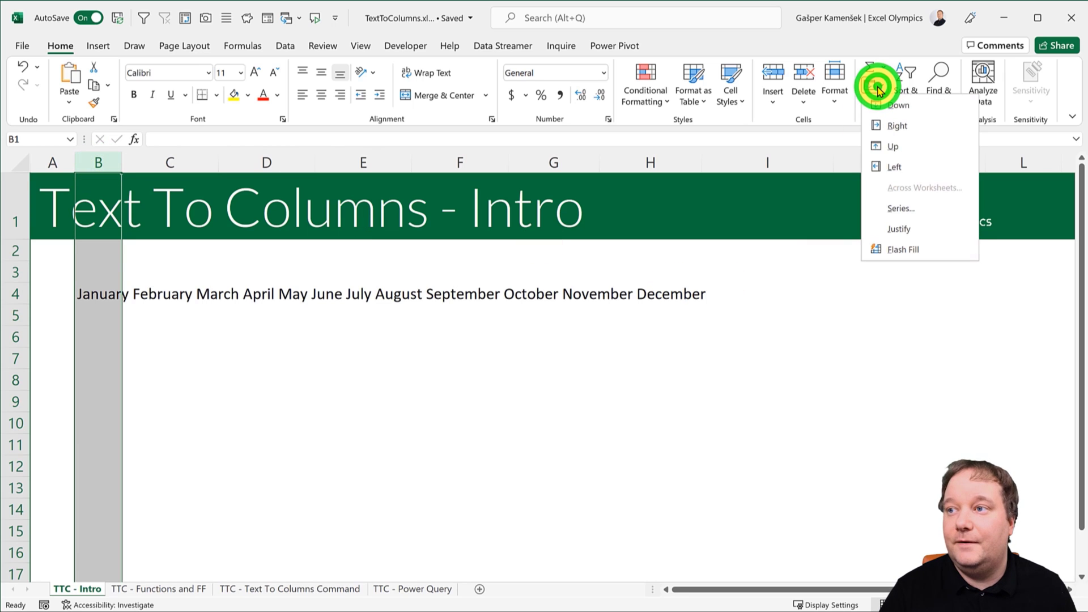
{"action": "left_click", "coordinate": [909, 236]}
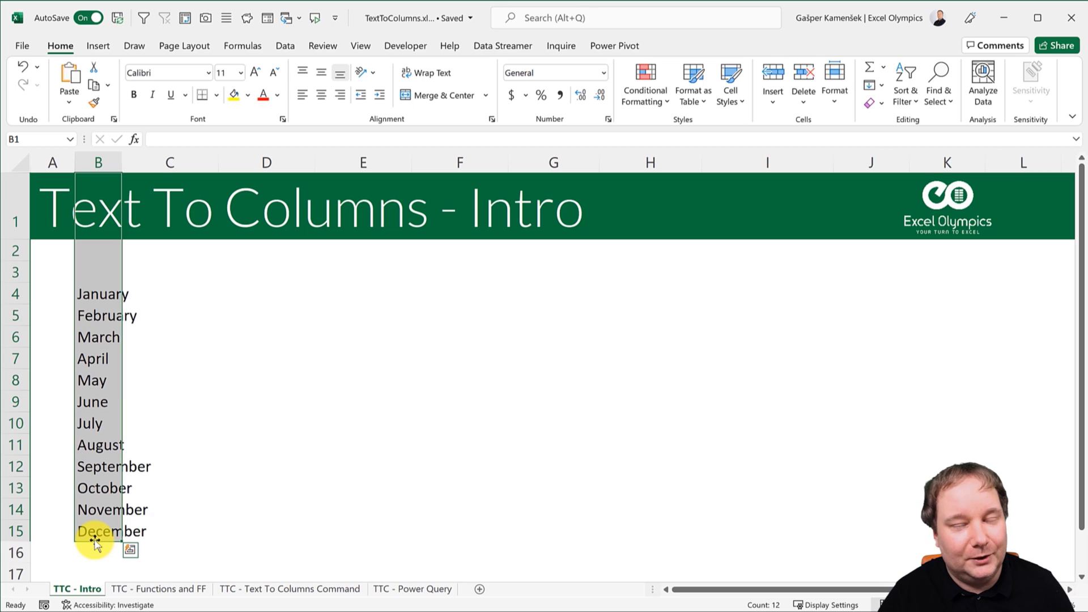
Justify across columns B–D to regroup the months into three lines.
{"action": "left_click_drag", "start_coordinate": [102, 163], "coordinate": [285, 172]}
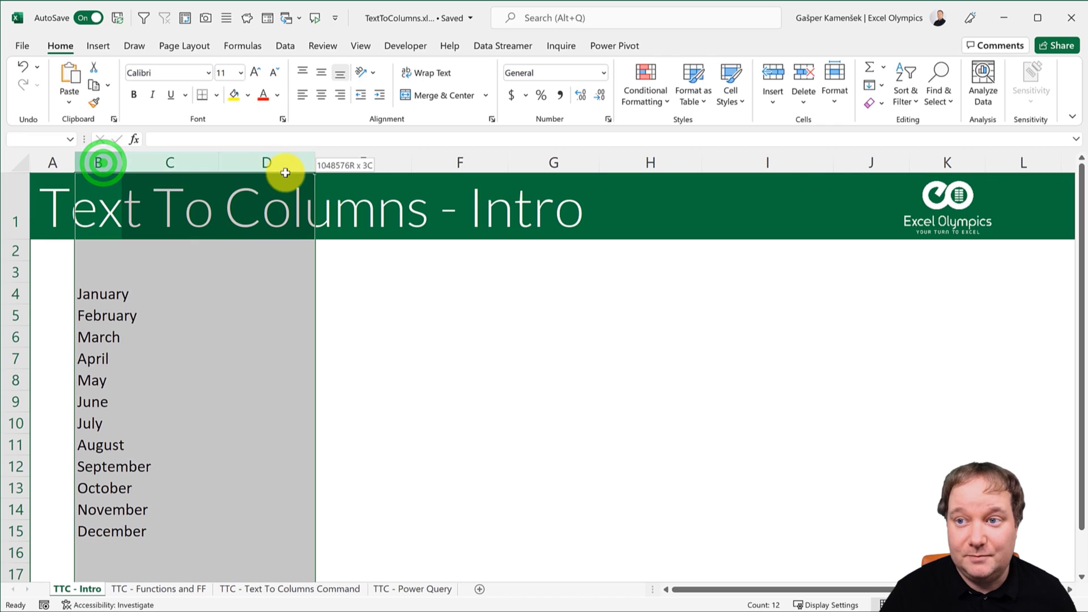
{"action": "left_click", "coordinate": [882, 85]}
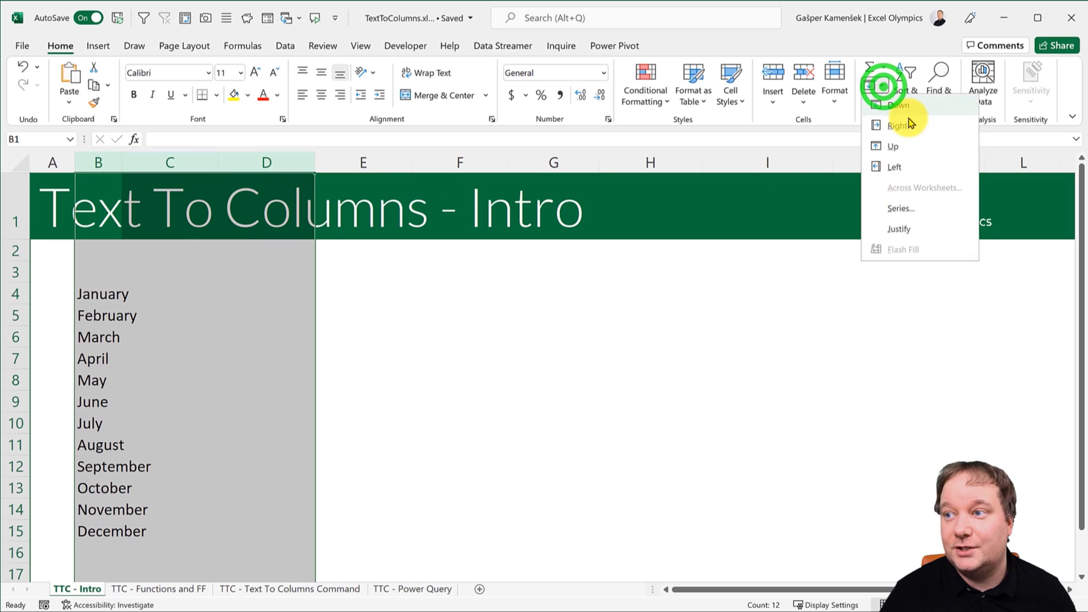
{"action": "left_click", "coordinate": [922, 228]}
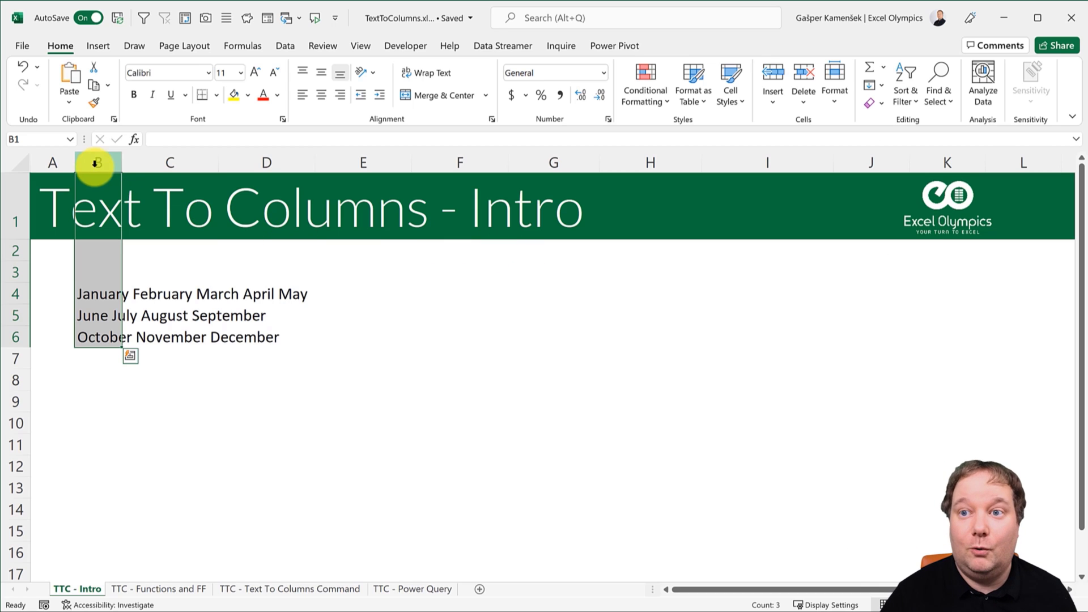
Justify across columns B–J to rejoin all twelve months into one line in B4.
{"action": "left_click_drag", "start_coordinate": [96, 165], "coordinate": [858, 152]}
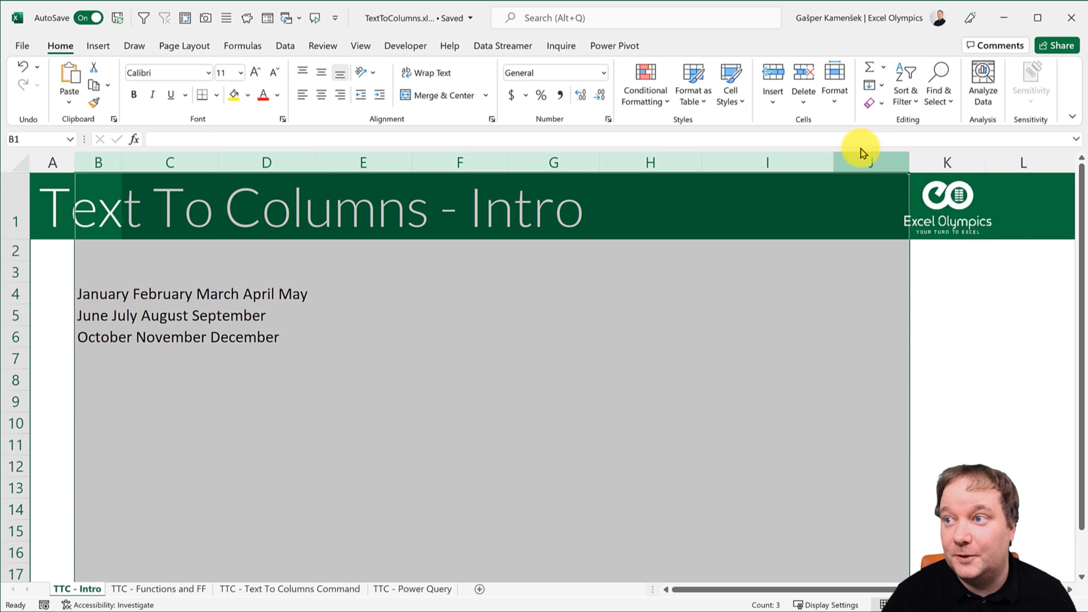
{"action": "left_click", "coordinate": [871, 82]}
{"action": "left_click", "coordinate": [892, 229]}
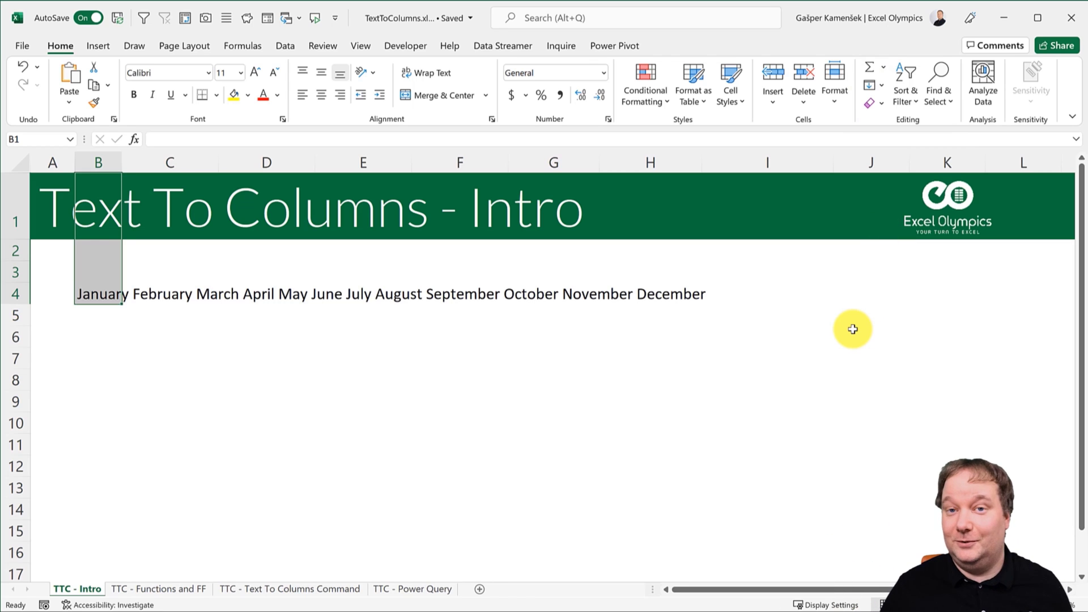
{"action": "left_click", "coordinate": [103, 298]}
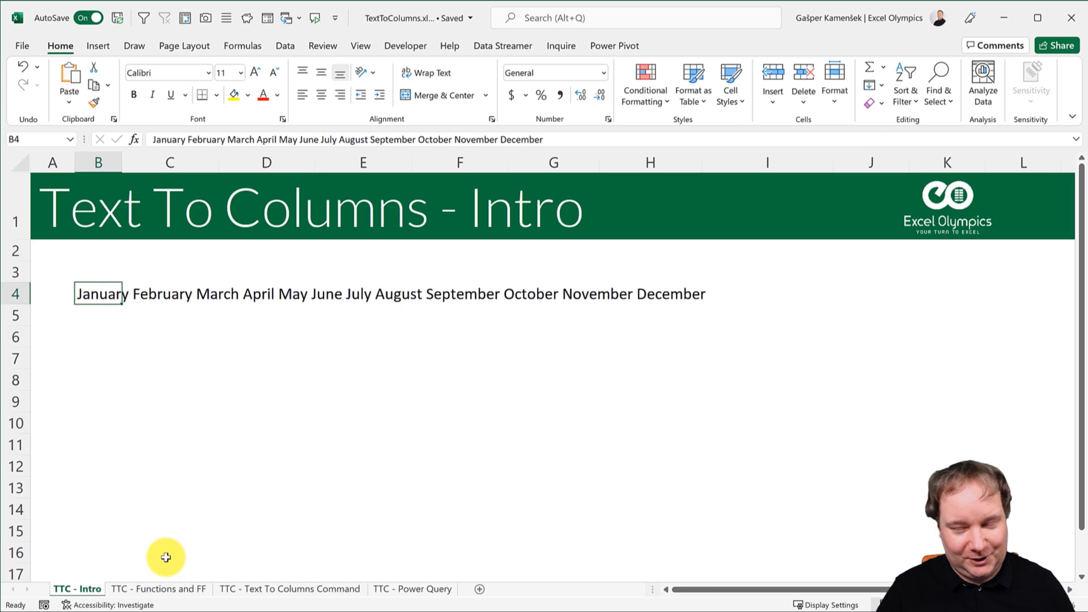
Open the TTC - Functions and FF sheet and select C5 beside the first Full Name list.
{"action": "left_click", "coordinate": [156, 592]}
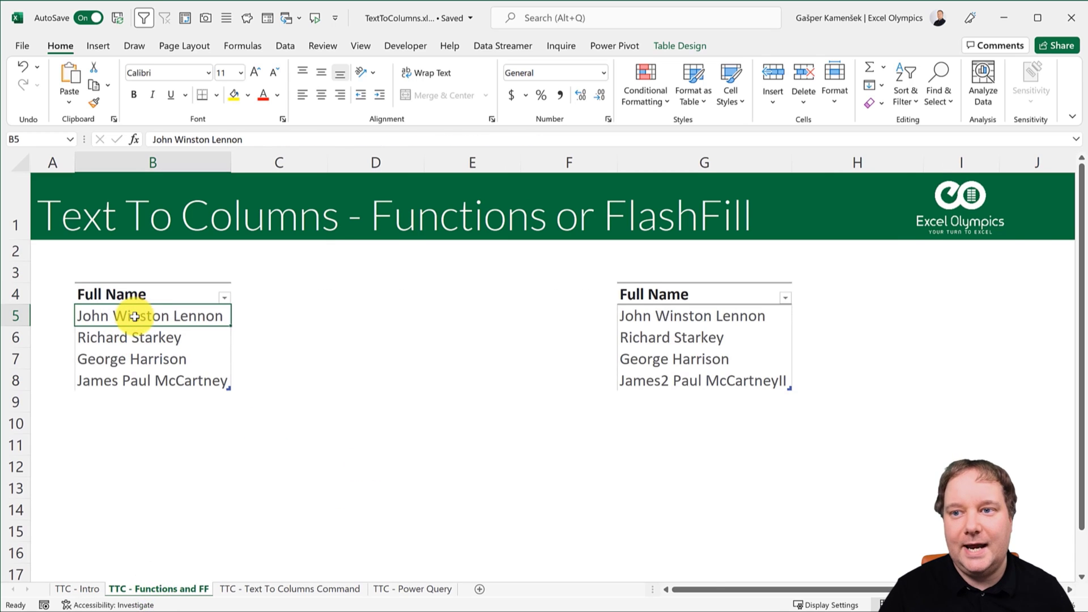
{"action": "left_click_drag", "start_coordinate": [135, 316], "coordinate": [148, 376]}
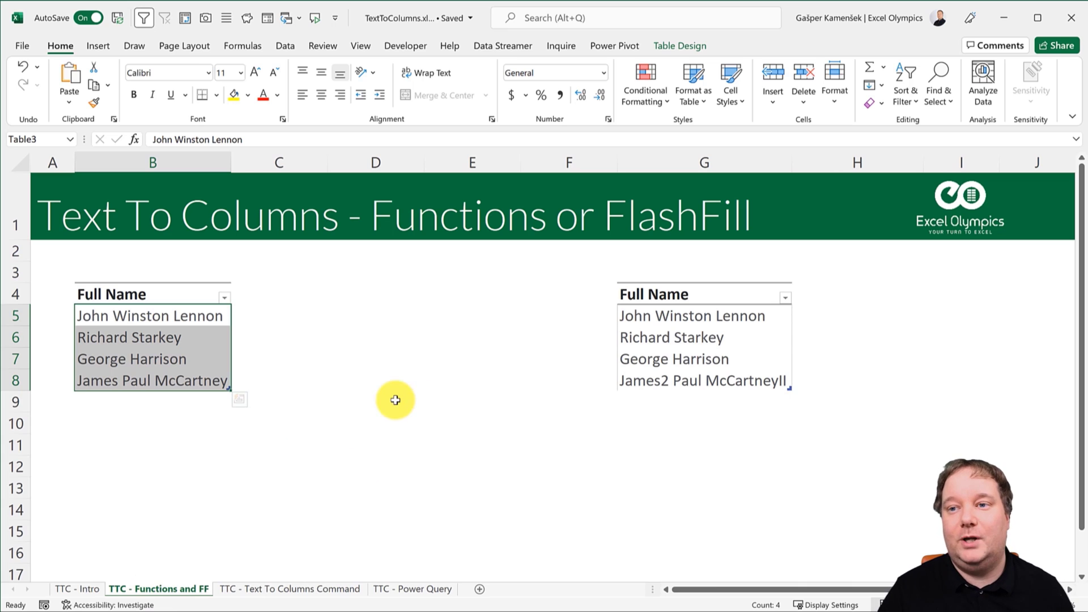
{"action": "mouse_move", "coordinate": [285, 348]}
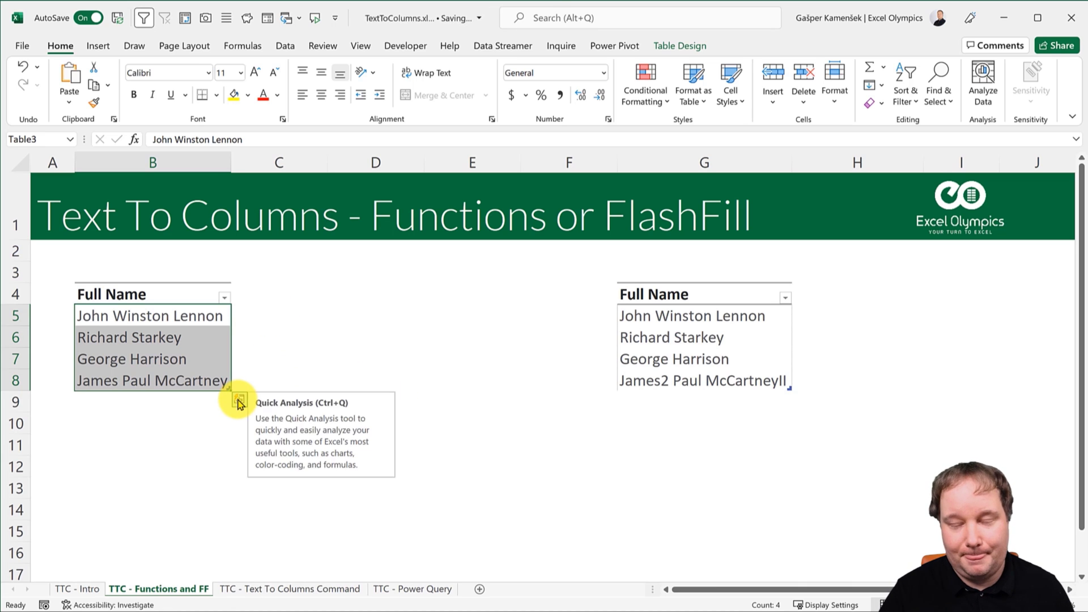
{"action": "left_click", "coordinate": [260, 311]}
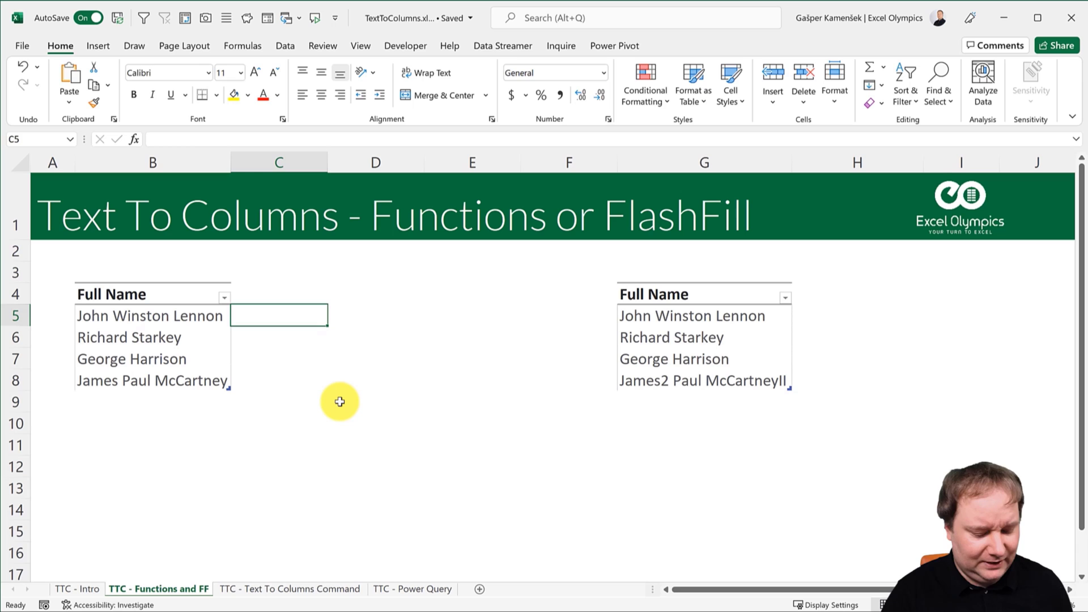
Enter =LEFT([@[Full Name]],FIND(" ",[@[Full Name]])-1) in C5, giving John, Richard, George, James.
{"action": "type", "text": "=LEFT("}
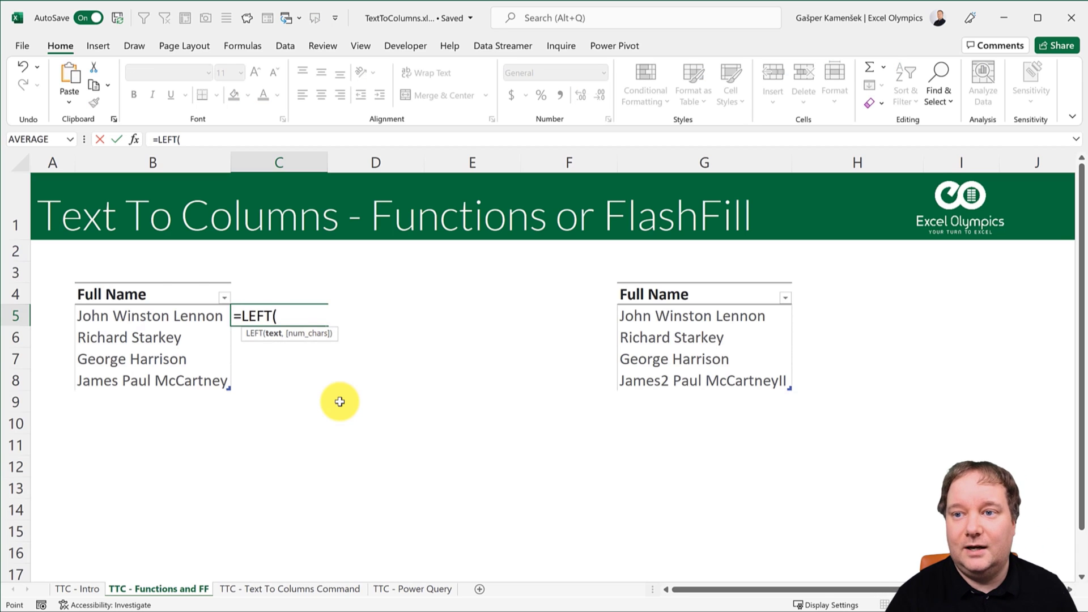
{"action": "key", "text": "Left"}
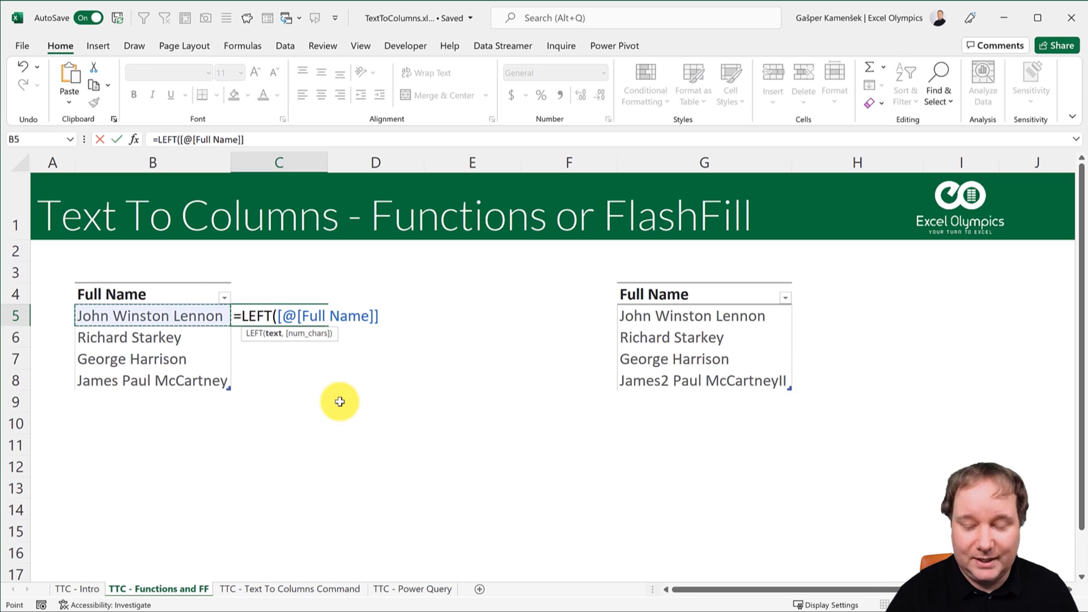
{"action": "type", "text": ","}
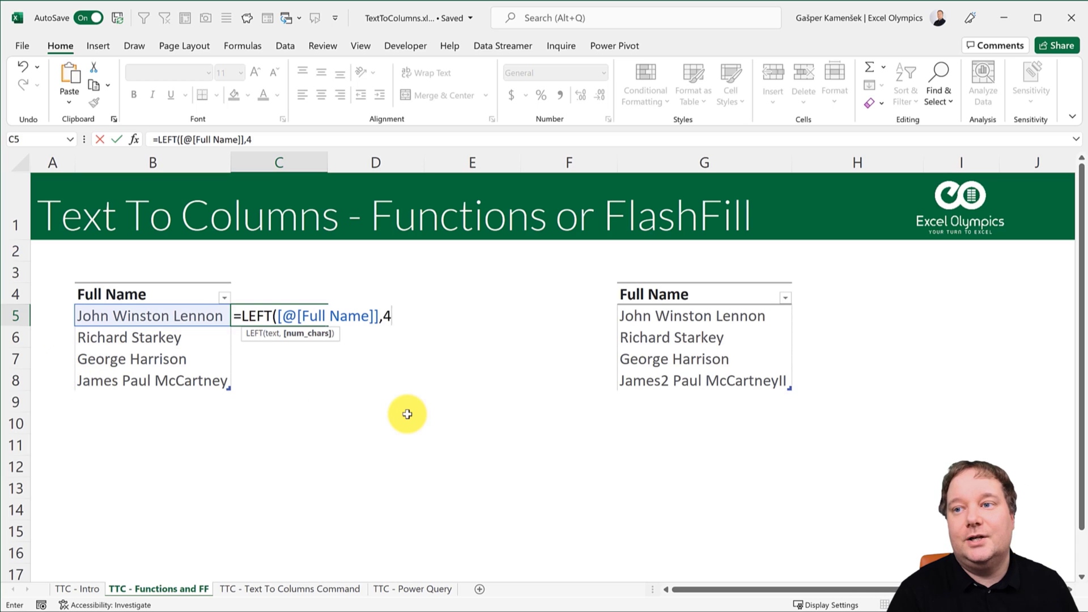
{"action": "type", "text": "FIN"}
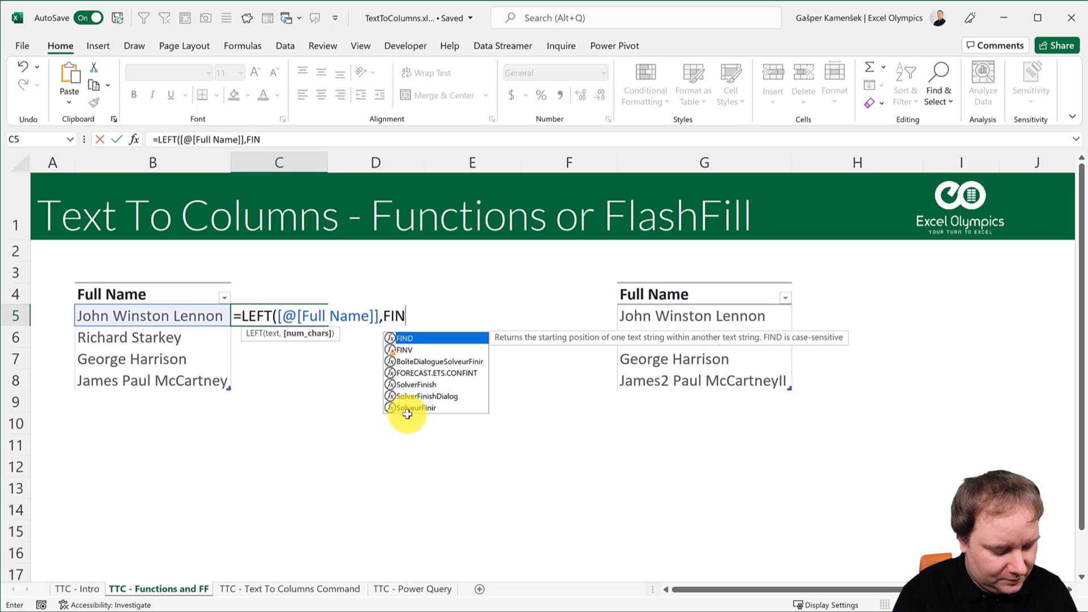
{"action": "type", "text": "D(\" \","}
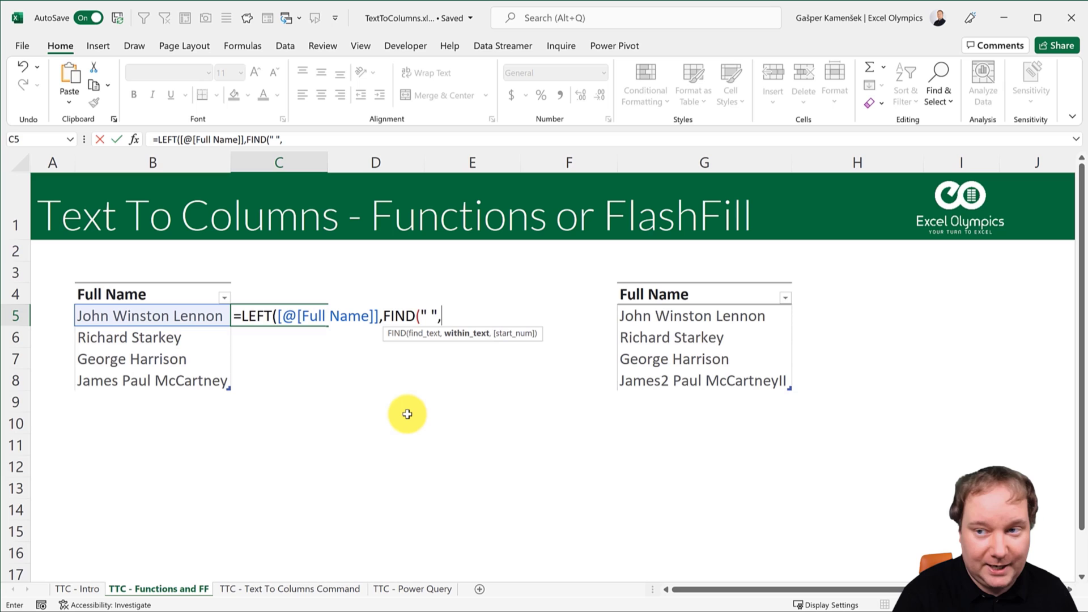
{"action": "left_click", "coordinate": [177, 318]}
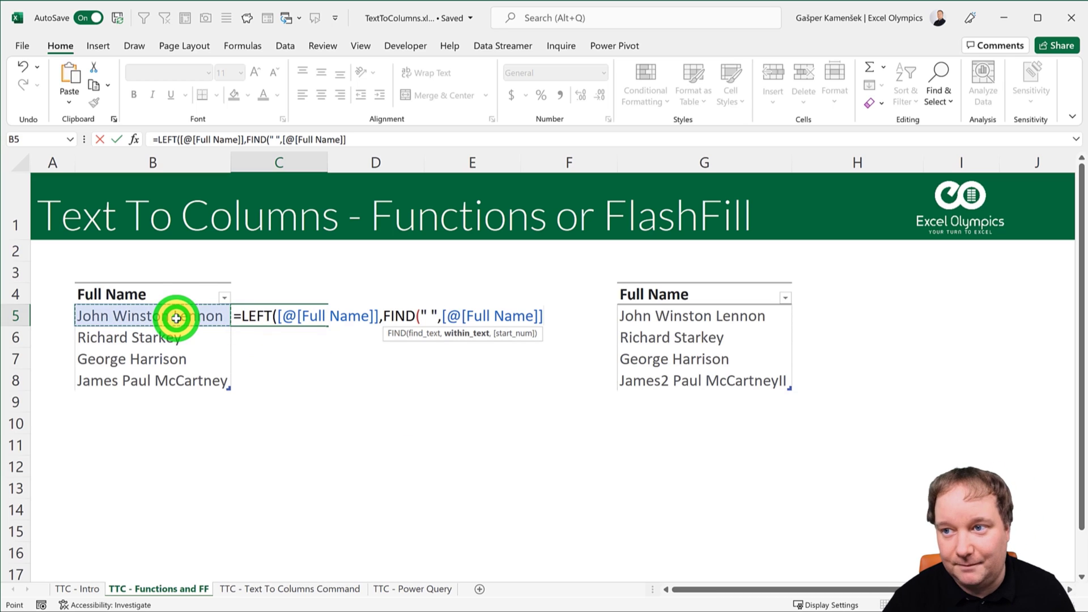
{"action": "type", "text": ")-1"}
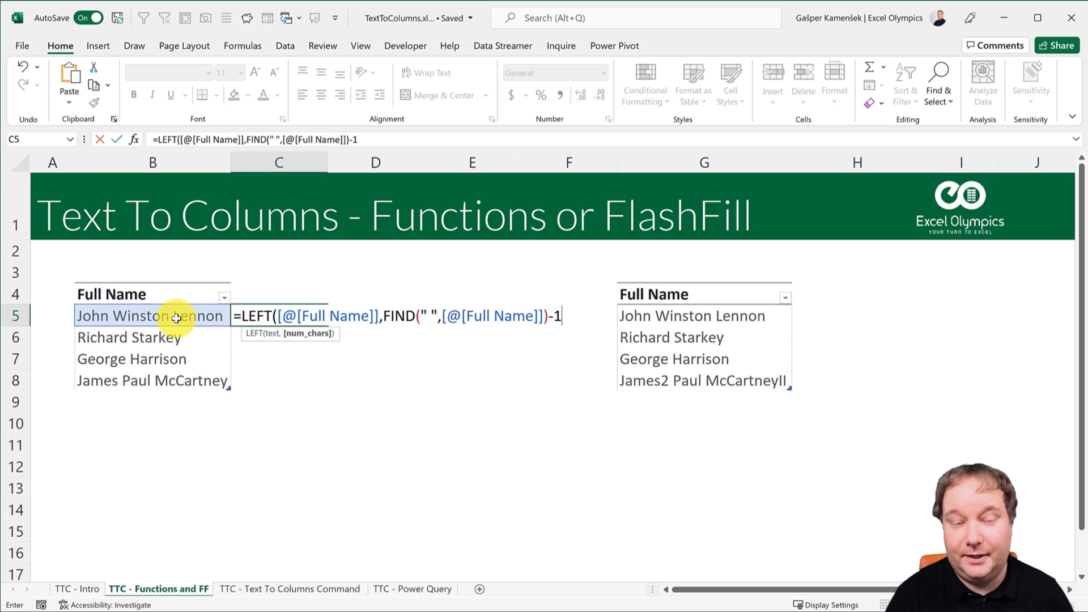
{"action": "key", "text": "Return"}
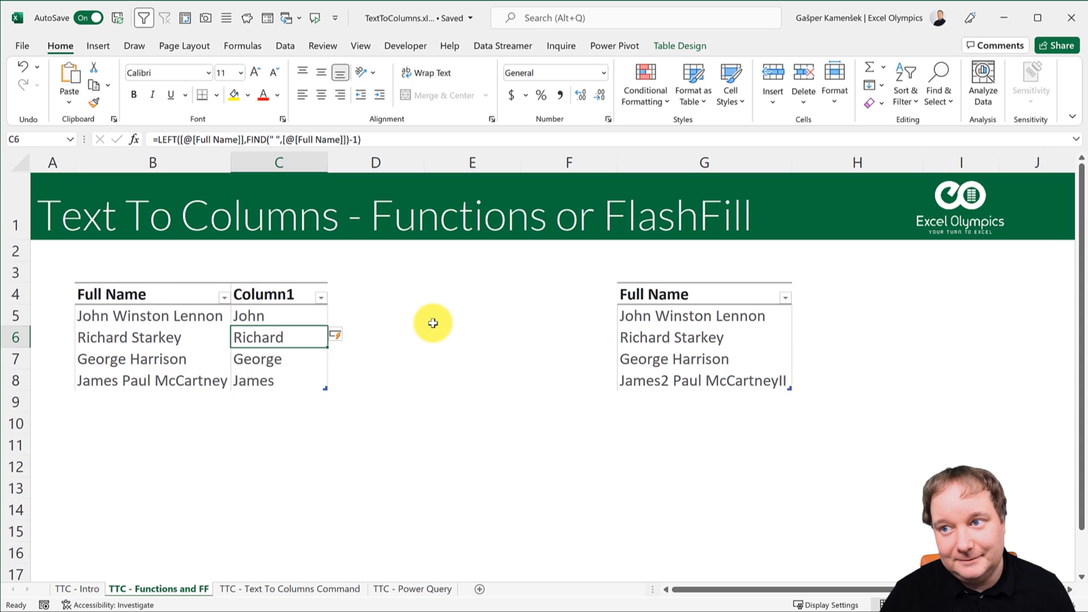
{"action": "left_click", "coordinate": [457, 312]}
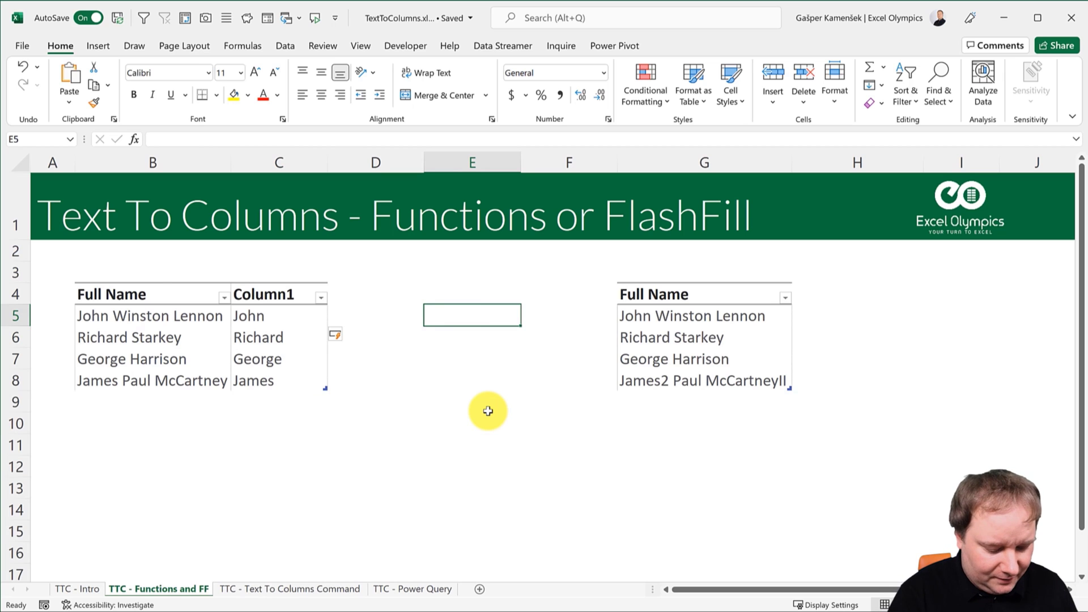
Enter a MID/ROW/INDIRECT/LEN formula in E5 spilling John Winston Lennon one character per row.
{"action": "type", "text": "=MI"}
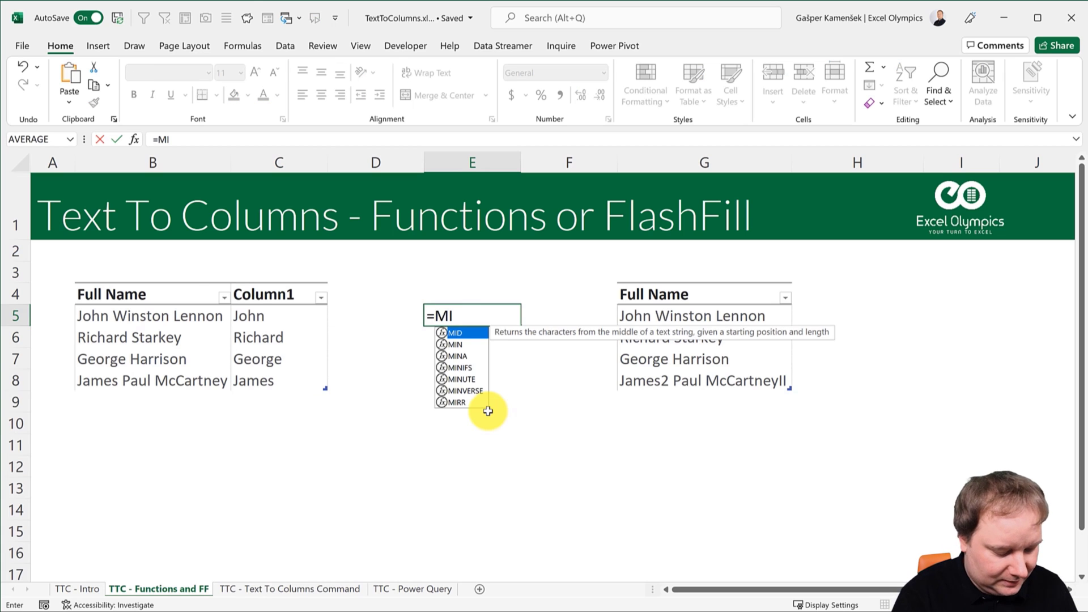
{"action": "key", "text": "Tab"}
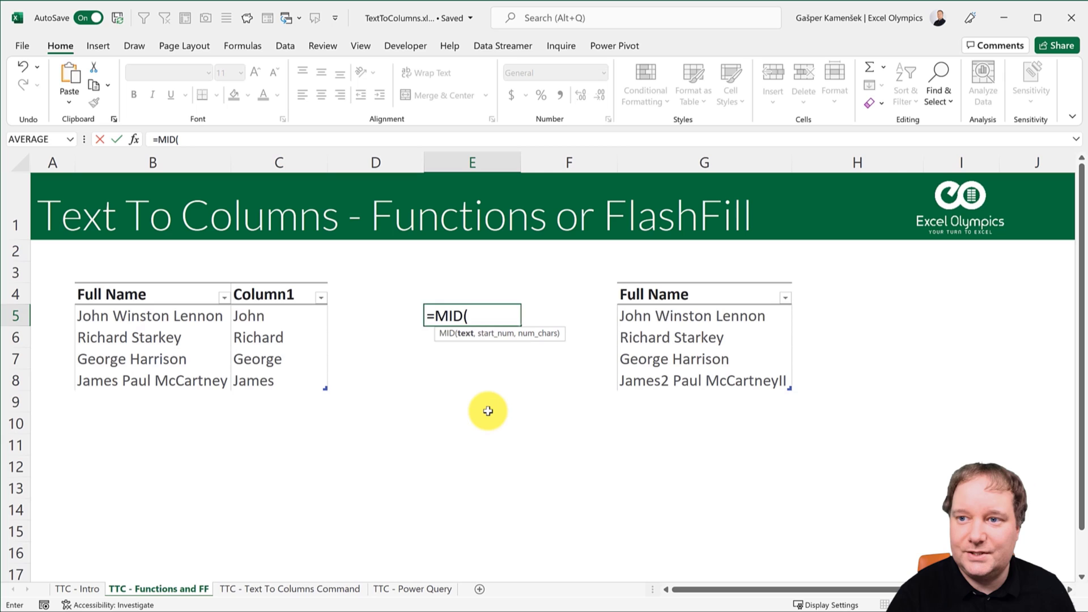
{"action": "key", "text": "Left"}
{"action": "key", "text": "Left"}
{"action": "key", "text": "Left"}
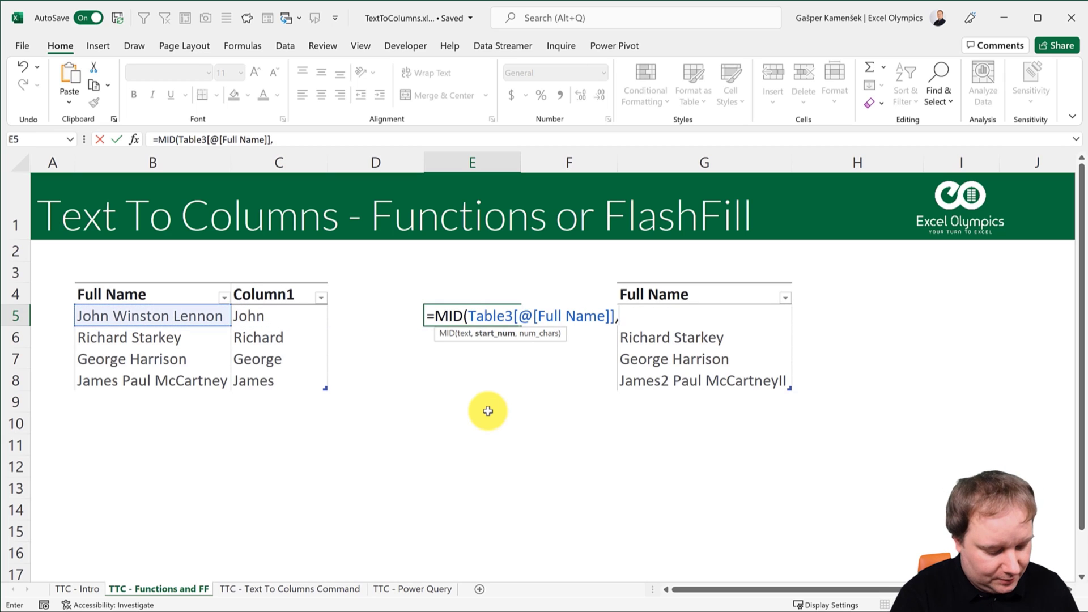
{"action": "type", "text": ",ROW(IN"}
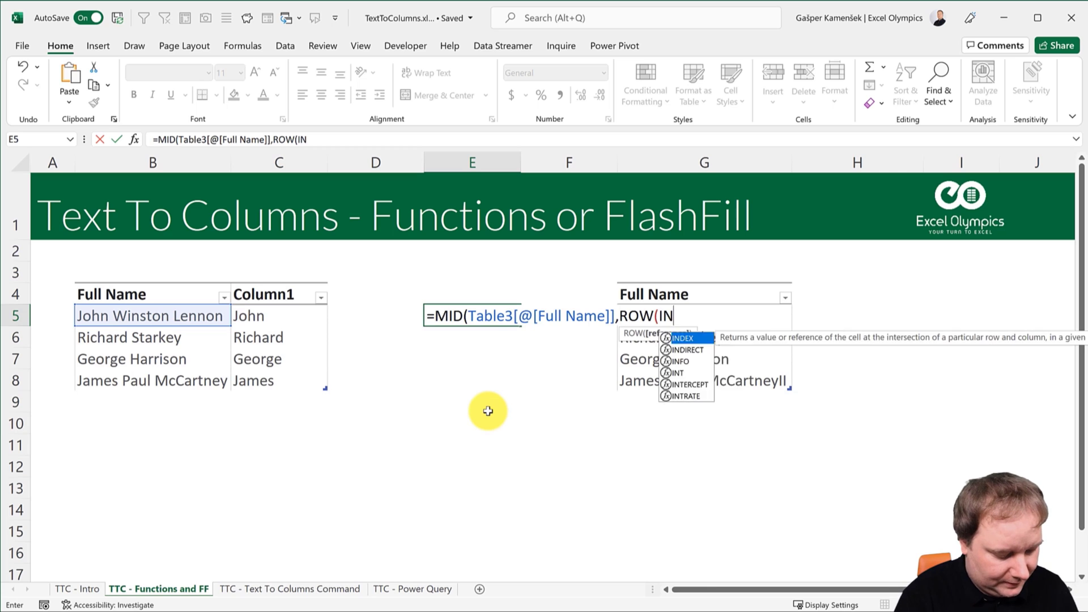
{"action": "type", "text": "DIRECT(\"1"}
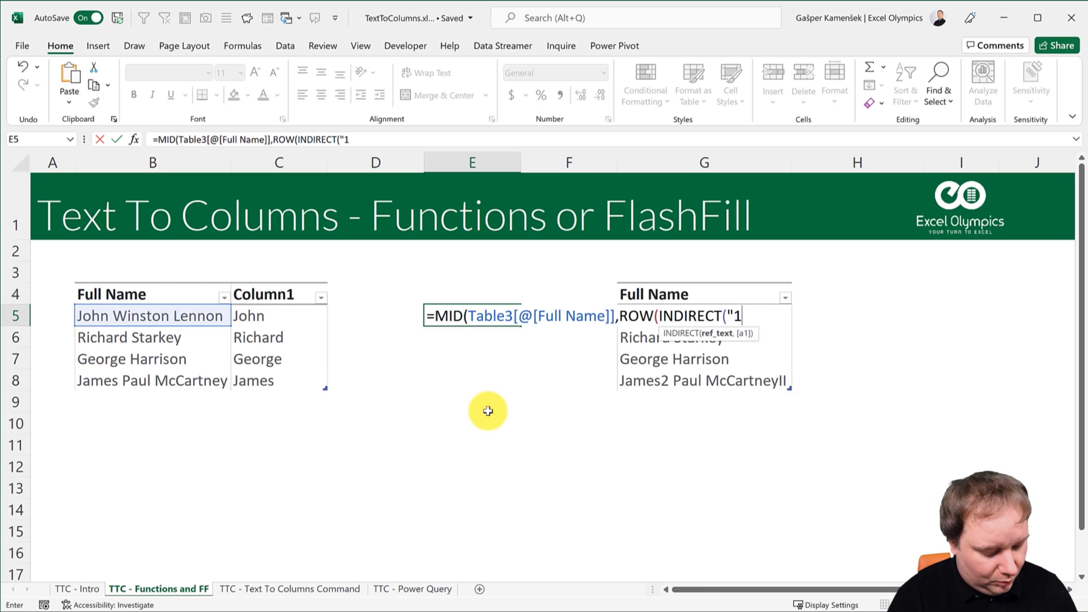
{"action": "type", "text": ":\"&"}
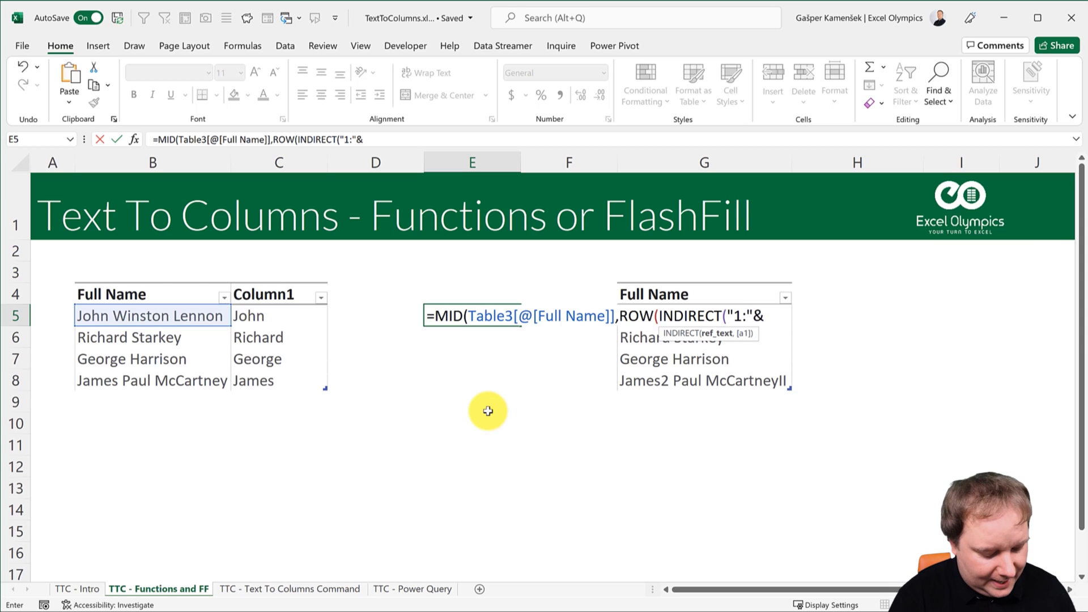
{"action": "type", "text": "LEN("}
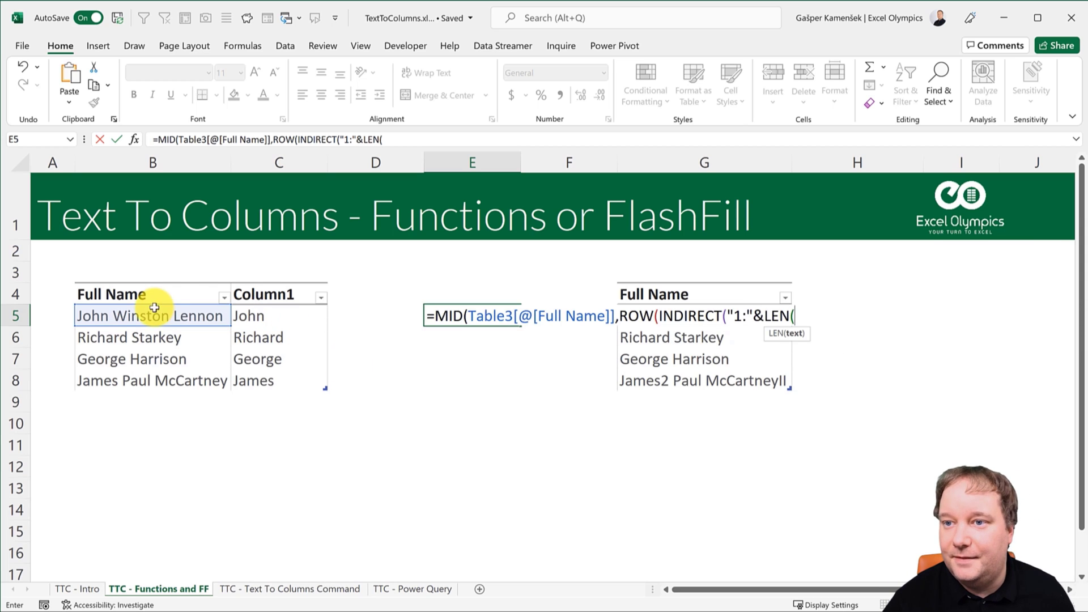
{"action": "left_click", "coordinate": [152, 316]}
{"action": "type", "text": ")))"}
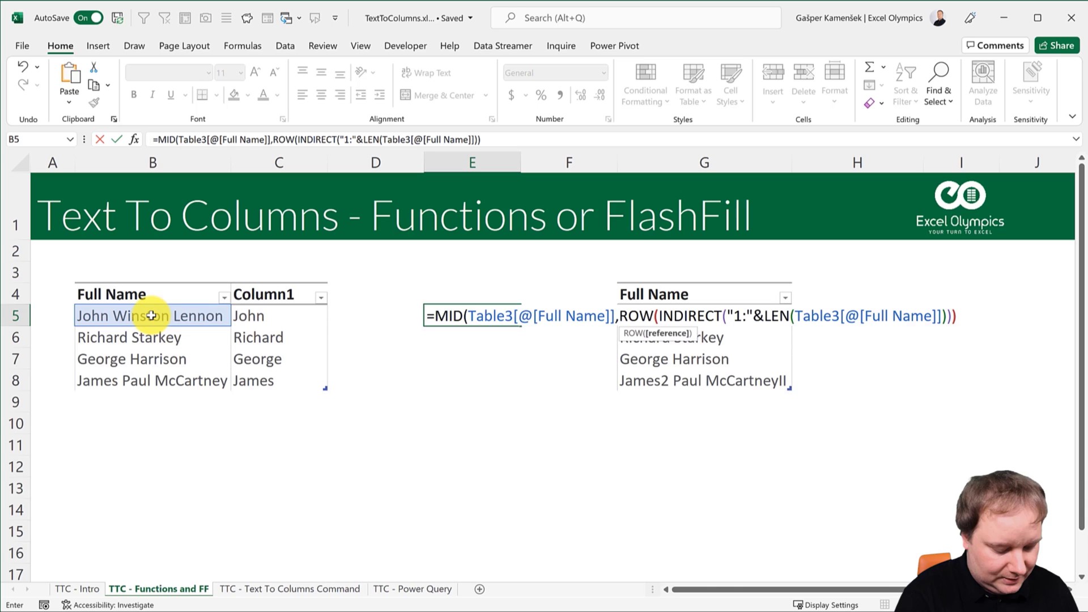
{"action": "type", "text": ",1)"}
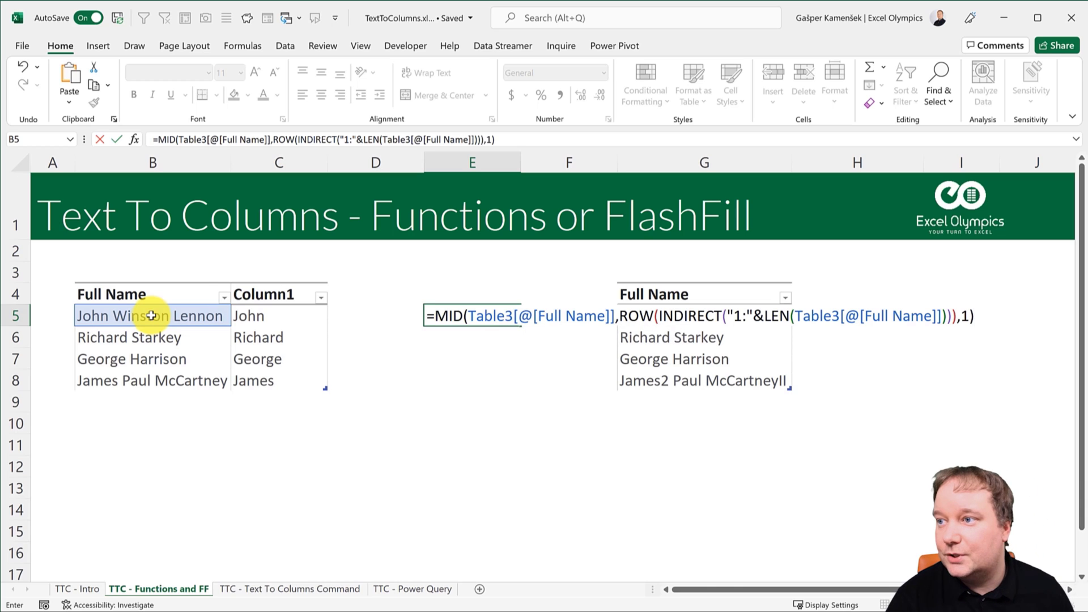
{"action": "key", "text": "Return"}
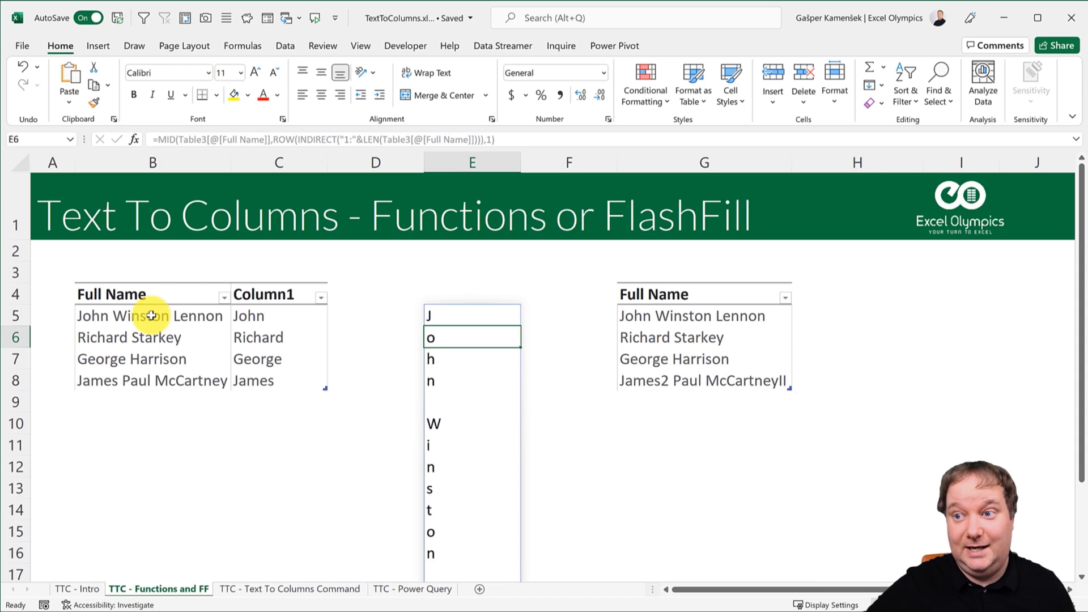
{"action": "scroll", "coordinate": [534, 393], "scroll_direction": "down", "scroll_amount": 1}
{"action": "scroll", "coordinate": [537, 394], "scroll_direction": "down", "scroll_amount": 2}
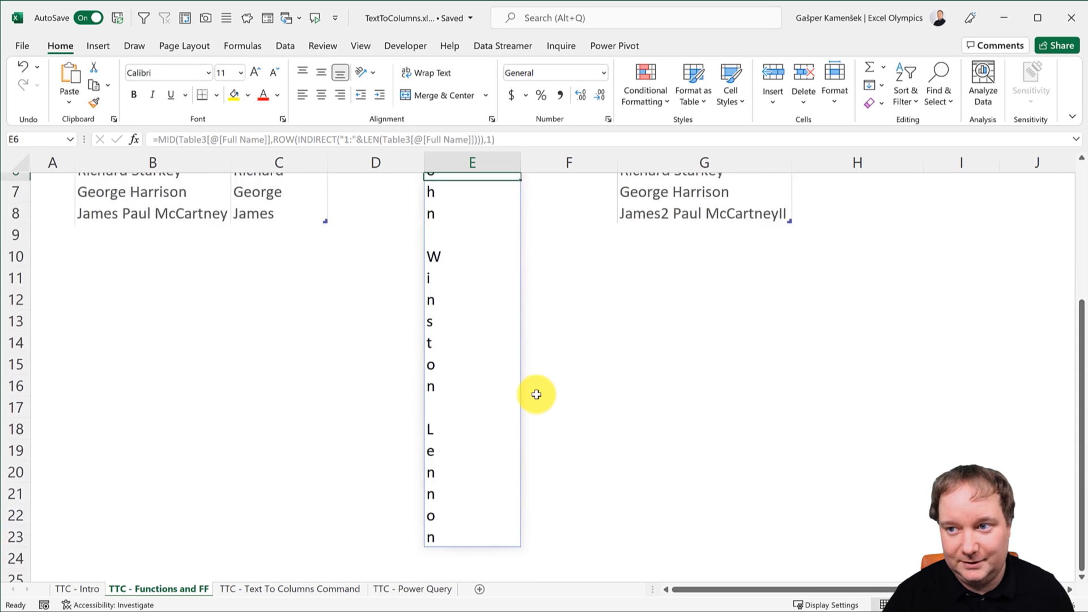
{"action": "scroll", "coordinate": [537, 394], "scroll_direction": "up", "scroll_amount": 3}
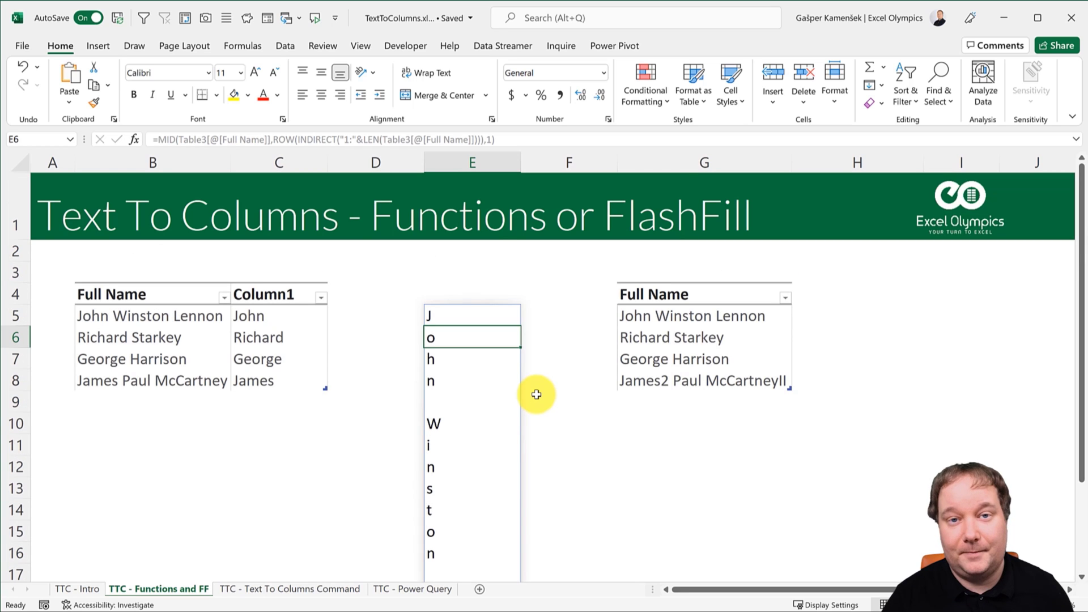
{"action": "left_click", "coordinate": [456, 309]}
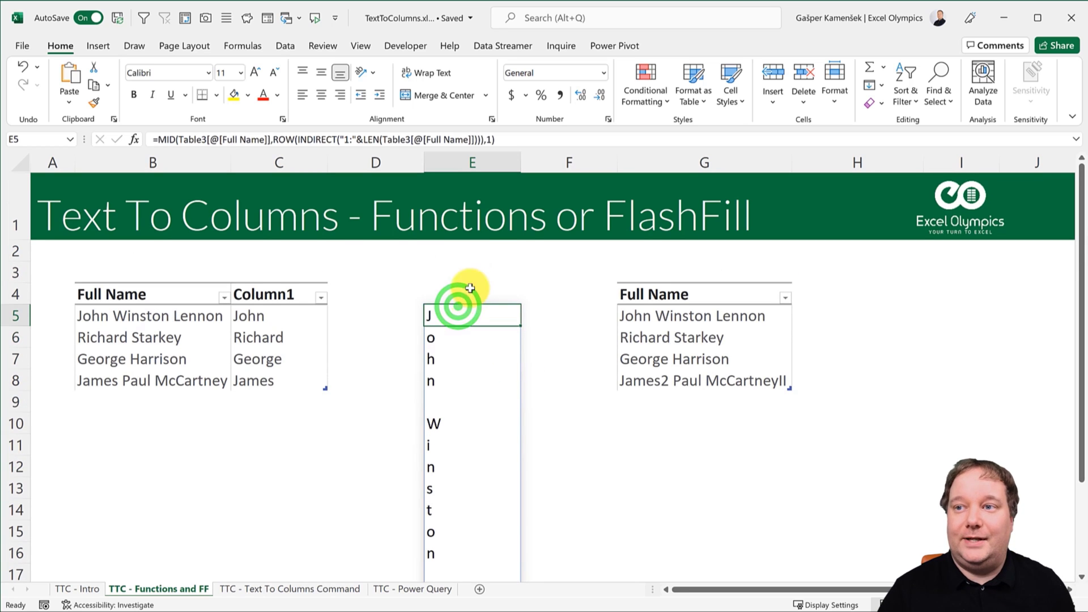
{"action": "left_click", "coordinate": [501, 140]}
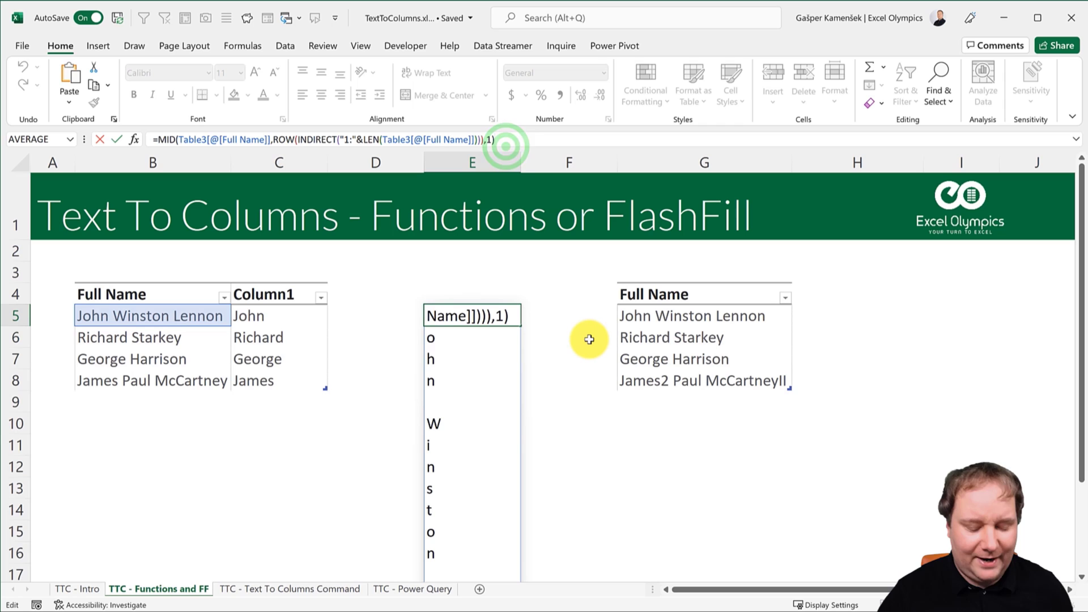
Add a =" " space test to E5's formula and wrap it in --( ) to get 1/0 per character.
{"action": "type", "text": "=\""}
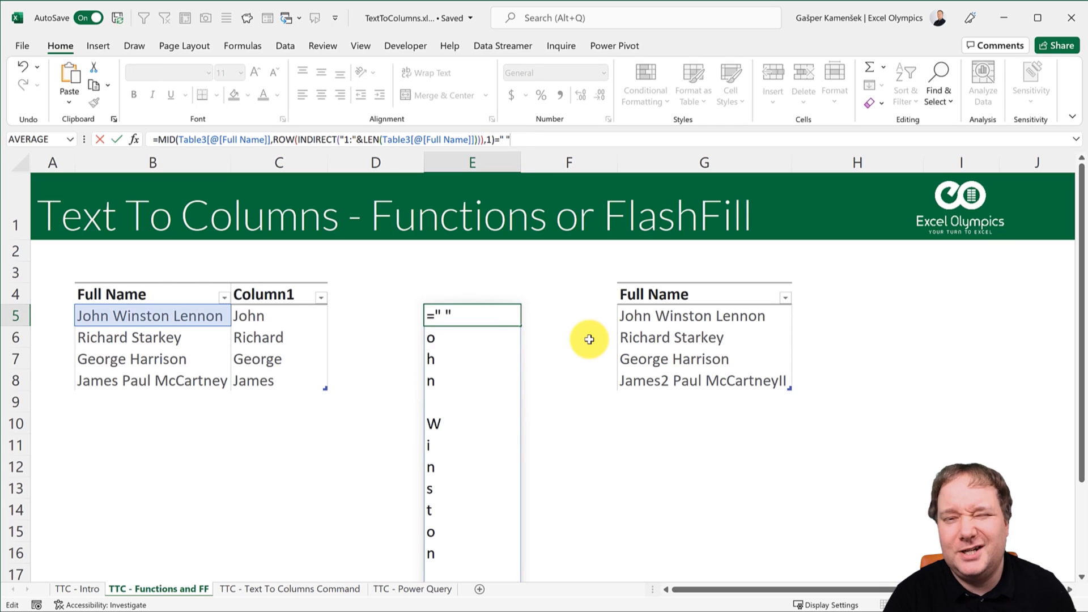
{"action": "type", "text": " \""}
{"action": "key", "text": "Return"}
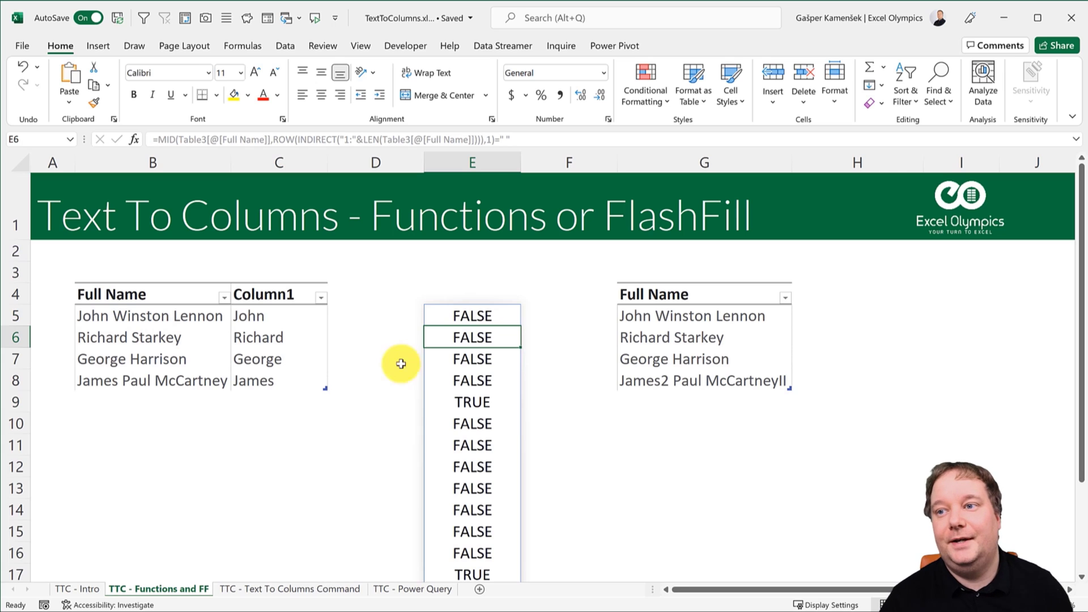
{"action": "left_click", "coordinate": [491, 315]}
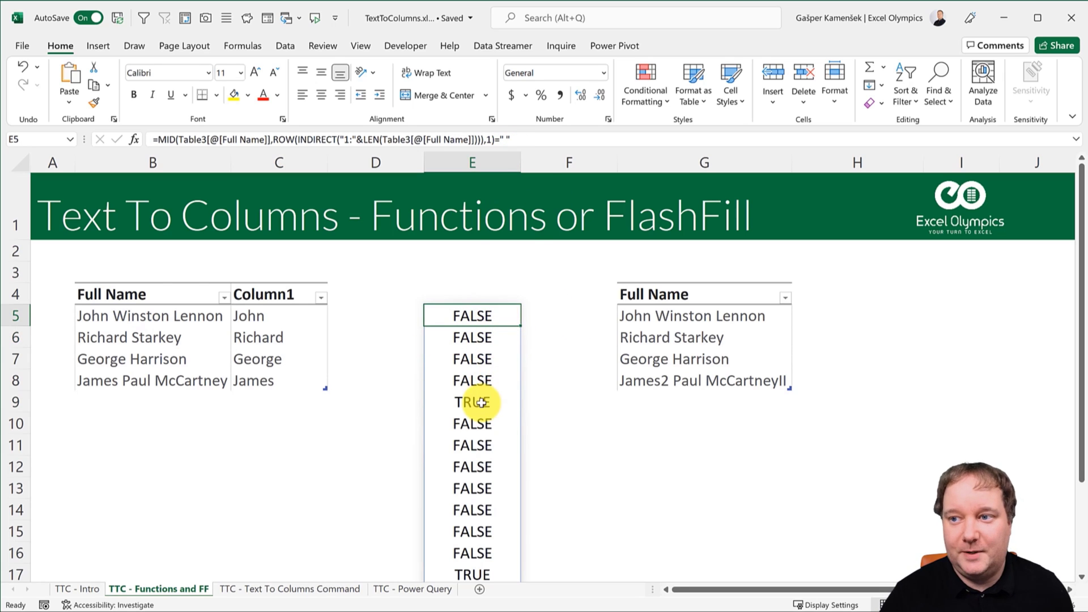
{"action": "left_click", "coordinate": [156, 139]}
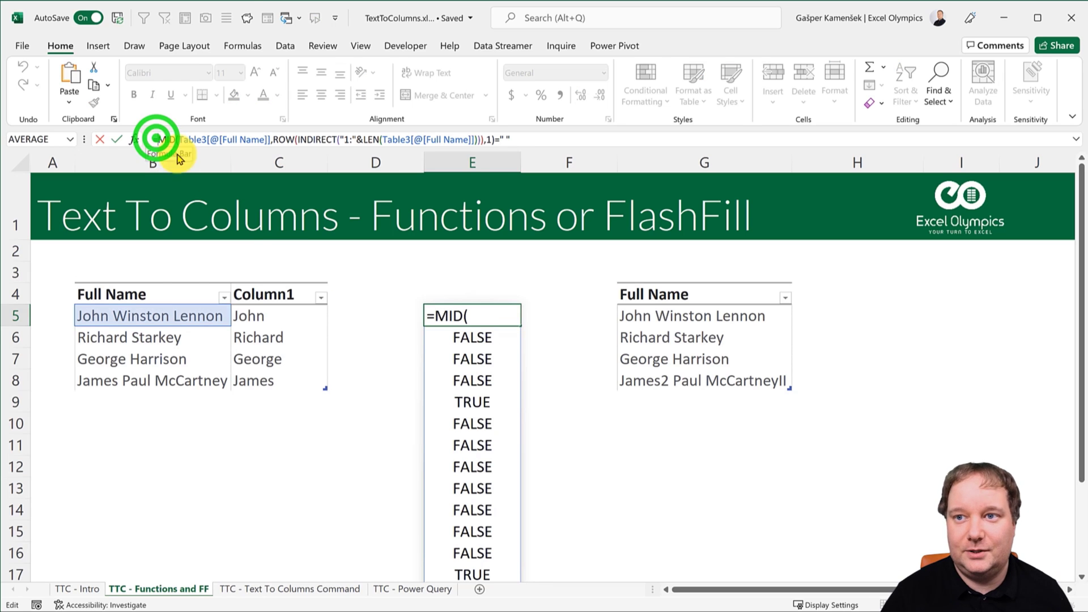
{"action": "type", "text": "(--"}
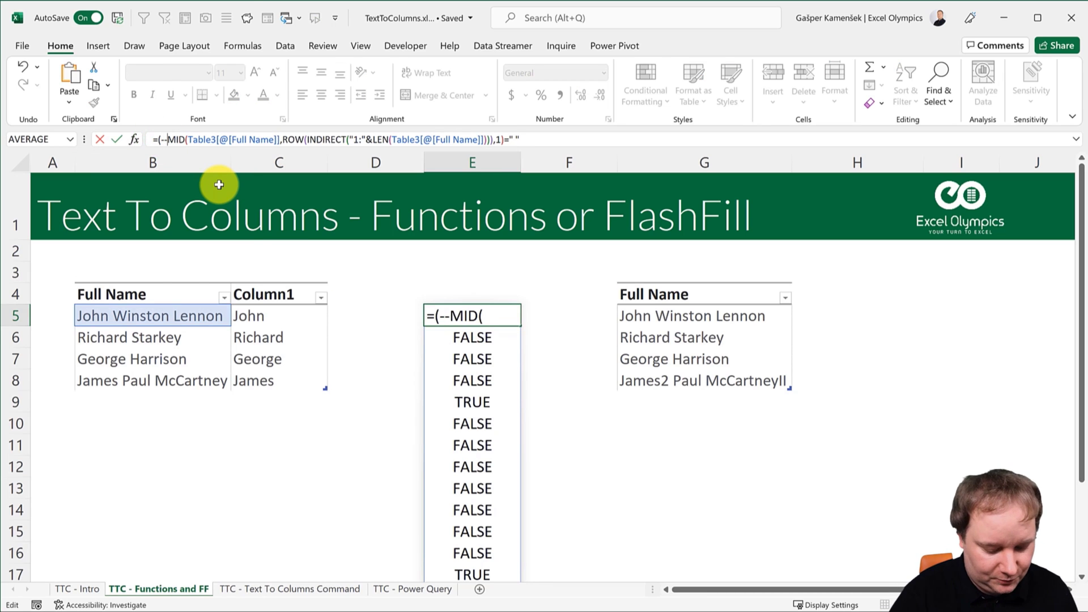
{"action": "type", "text": "("}
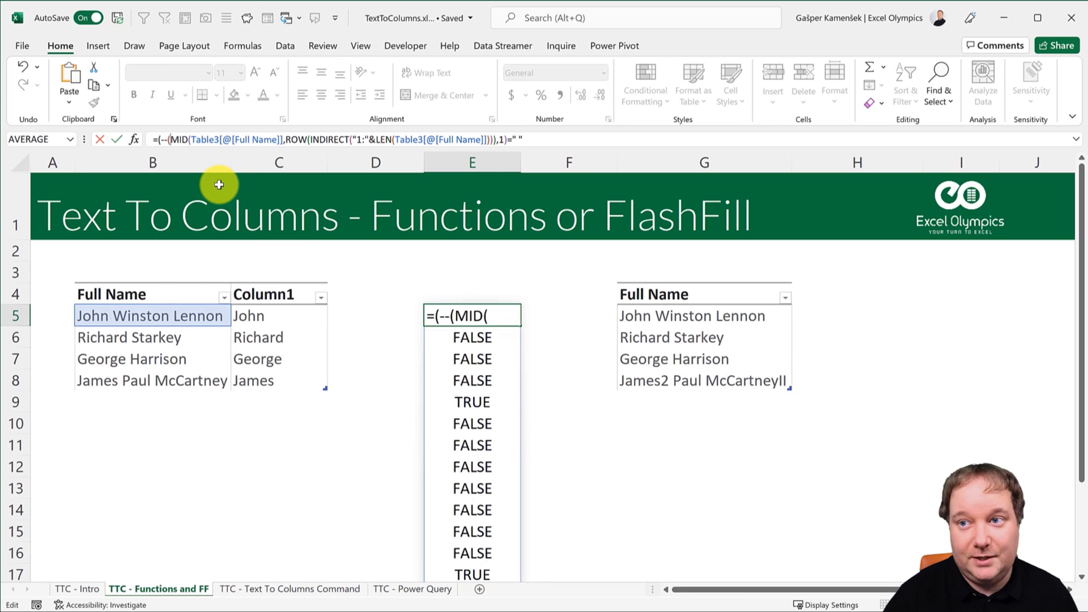
{"action": "left_click", "coordinate": [570, 139]}
{"action": "type", "text": ")"}
{"action": "key", "text": "Return"}
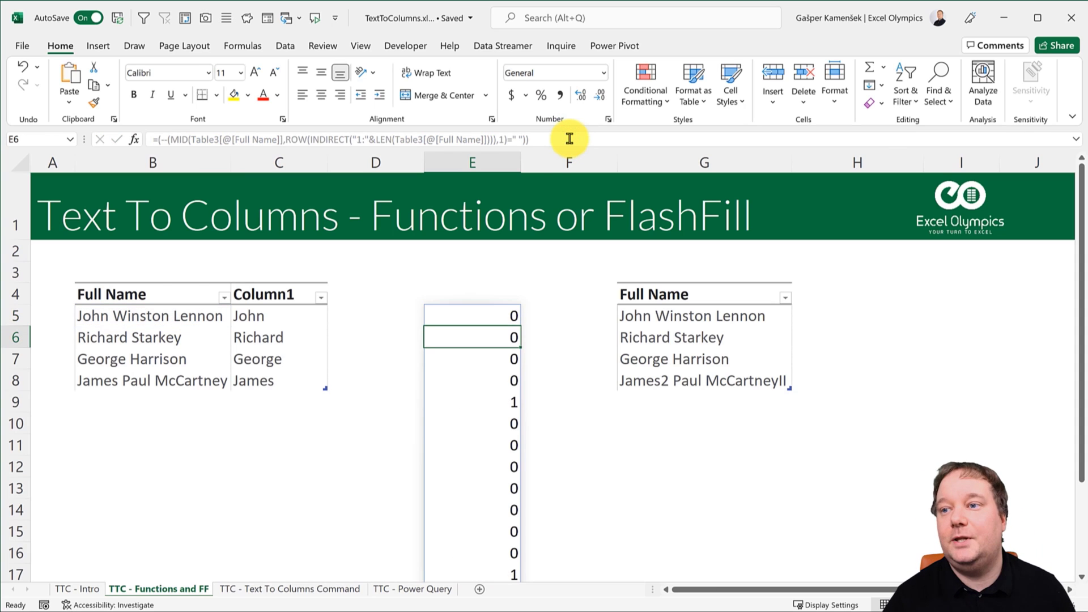
Multiply by a copy of ROW(INDIRECT(...)) so spaces show positions 5 and 13.
{"action": "left_click", "coordinate": [513, 315]}
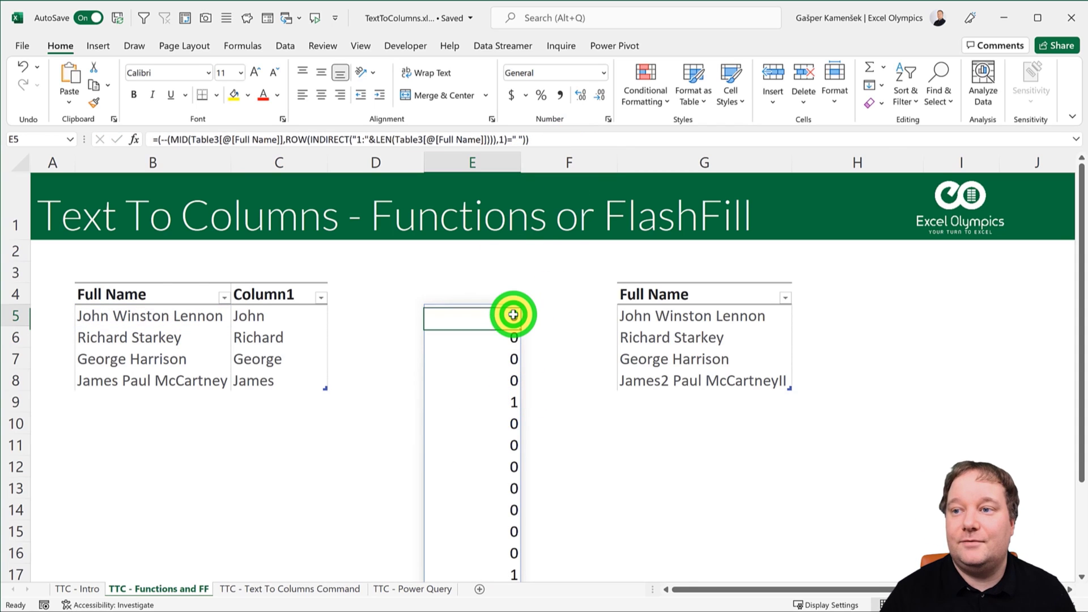
{"action": "left_click", "coordinate": [291, 139]}
{"action": "double_click", "coordinate": [294, 139]}
{"action": "left_click", "coordinate": [289, 140]}
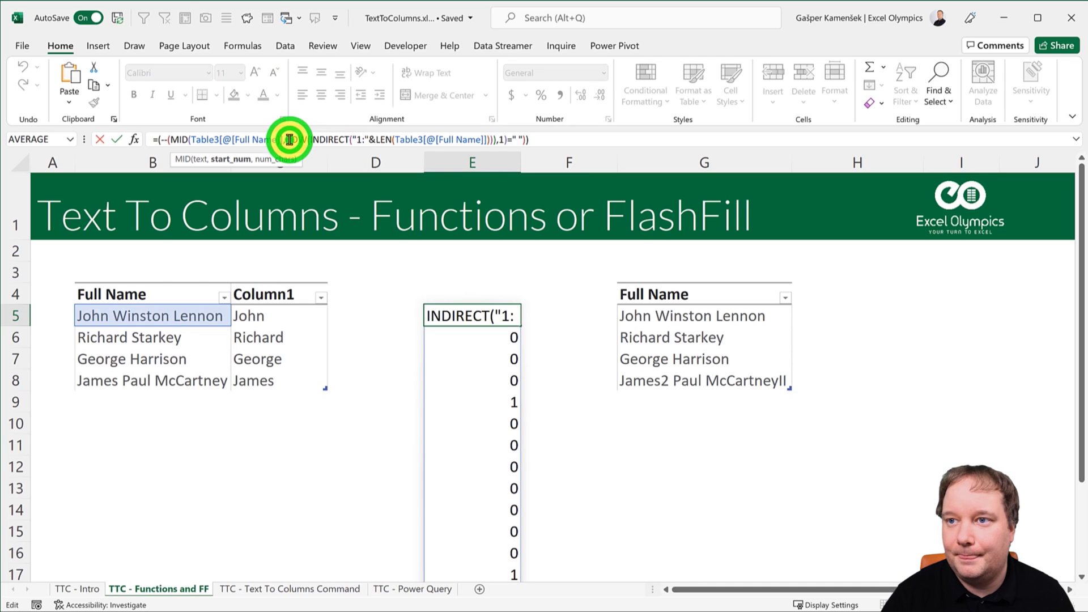
{"action": "left_click_drag", "start_coordinate": [289, 140], "coordinate": [500, 143]}
{"action": "key", "text": "ctrl+c"}
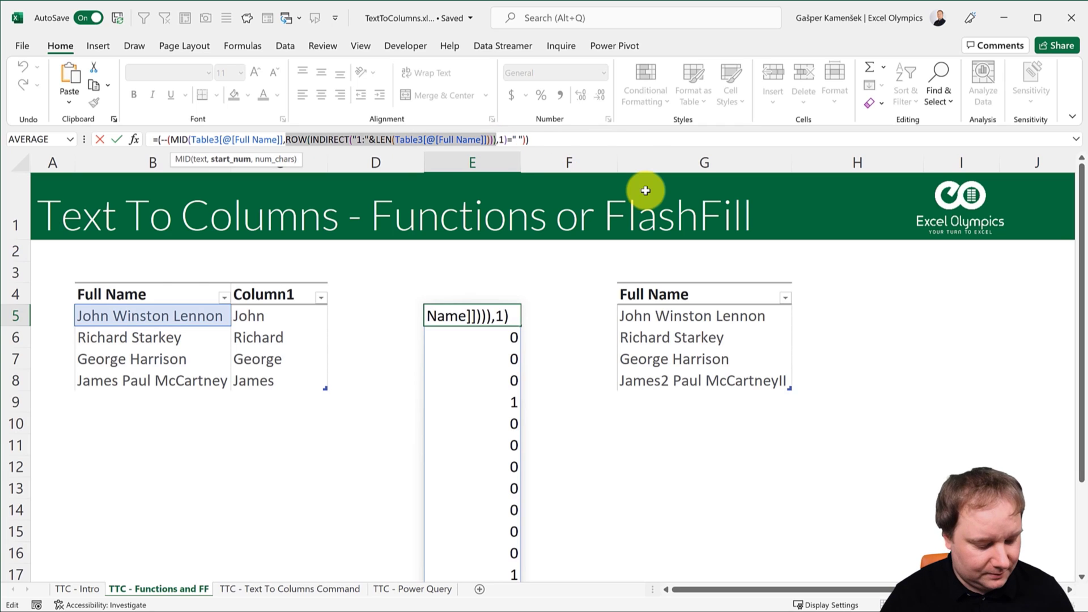
{"action": "left_click", "coordinate": [580, 138]}
{"action": "type", "text": "*"}
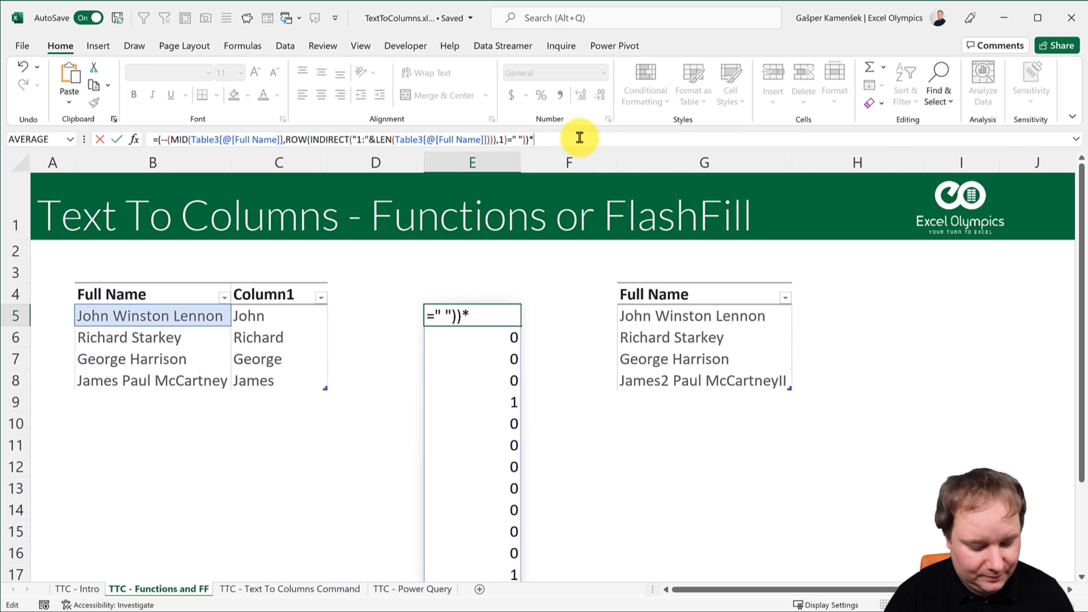
{"action": "key", "text": "ctrl+v"}
{"action": "key", "text": "Return"}
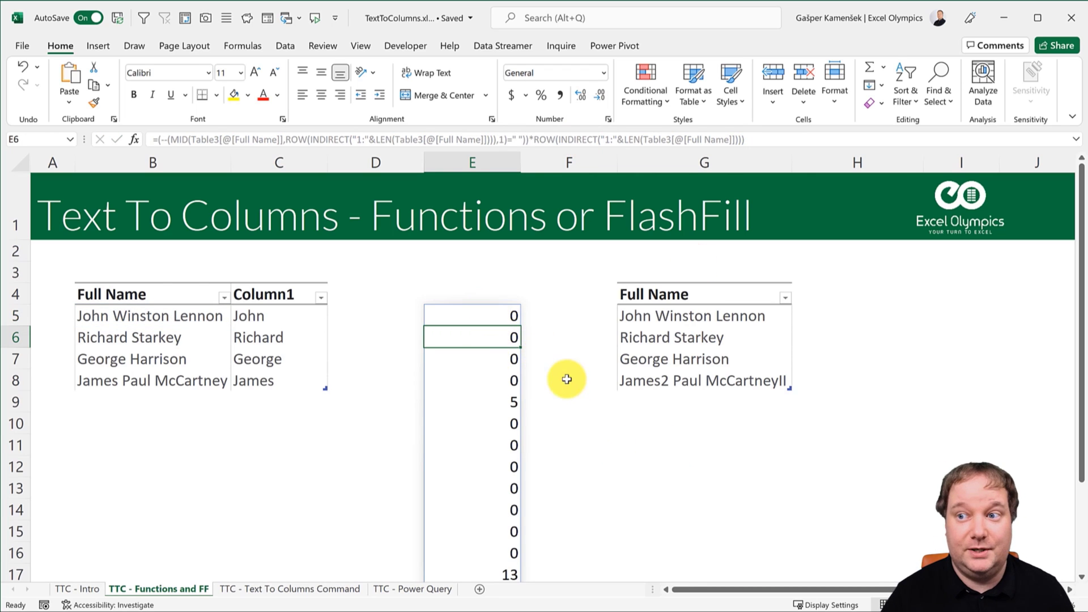
{"action": "left_click", "coordinate": [515, 398]}
{"action": "left_click", "coordinate": [494, 571]}
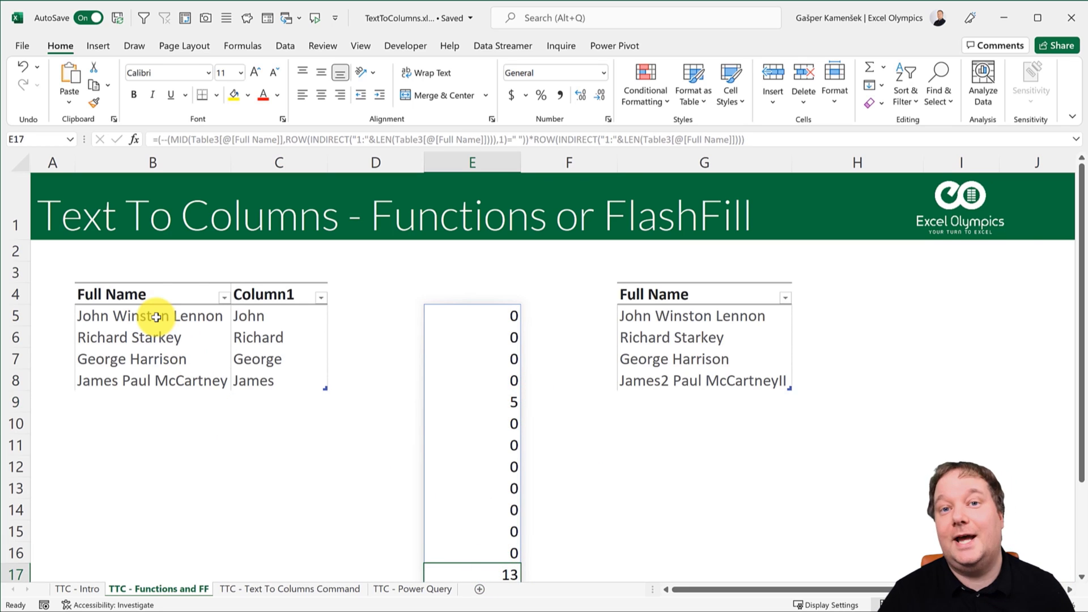
Wrap E5's array formula in MAX() so it returns 13, the last space position.
{"action": "left_click", "coordinate": [504, 314]}
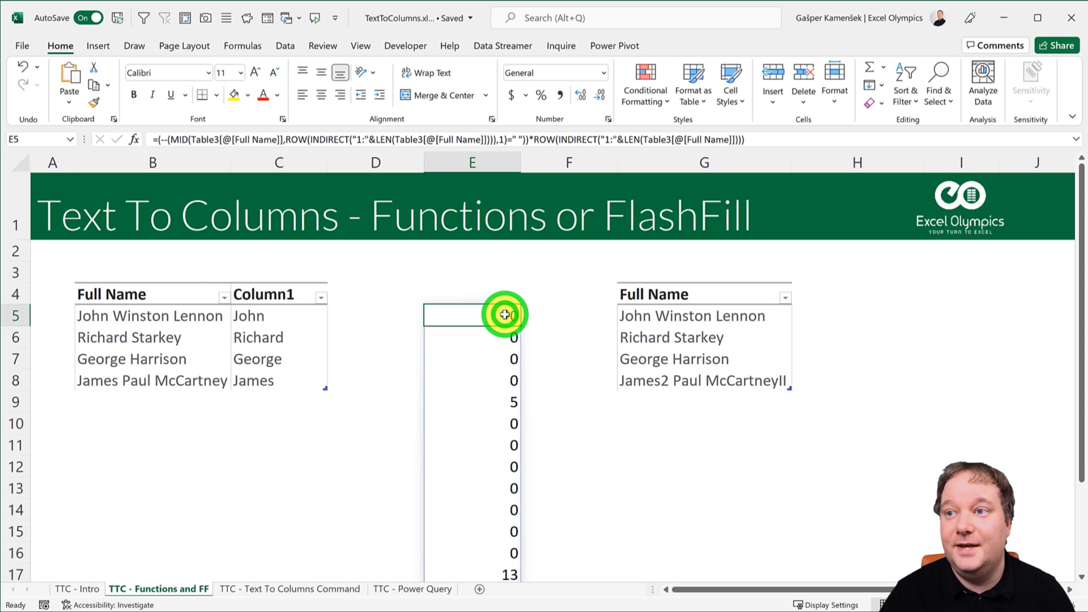
{"action": "left_click", "coordinate": [157, 139]}
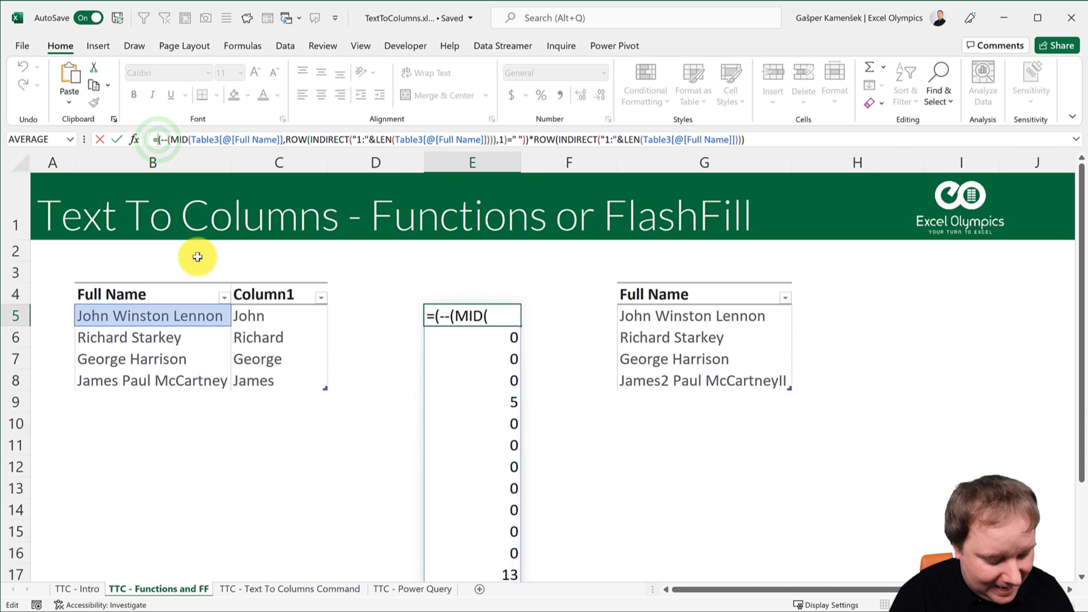
{"action": "type", "text": "MAX("}
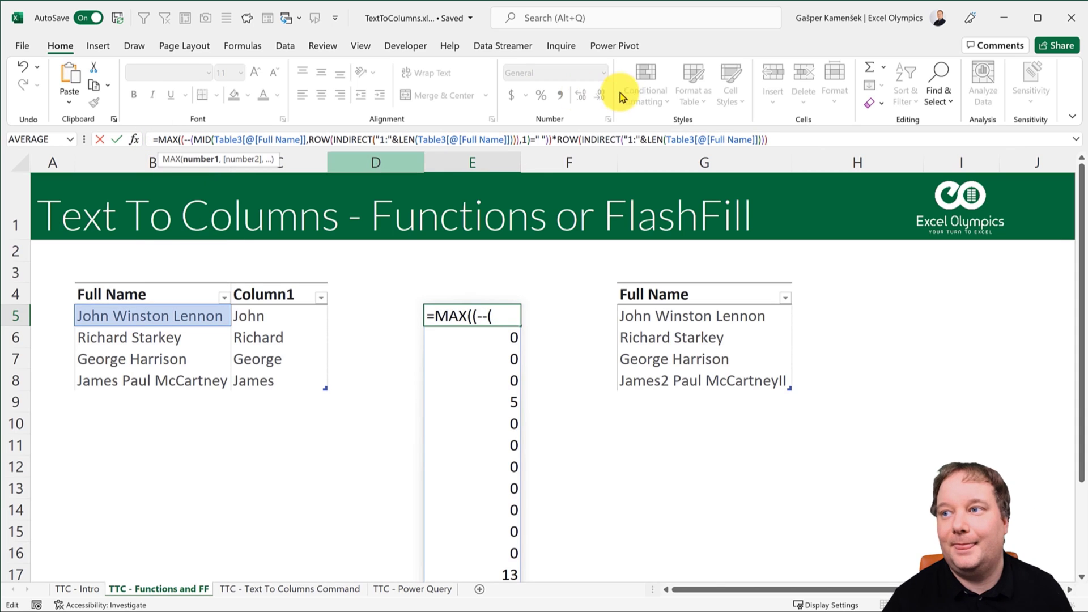
{"action": "left_click", "coordinate": [790, 141]}
{"action": "type", "text": ")"}
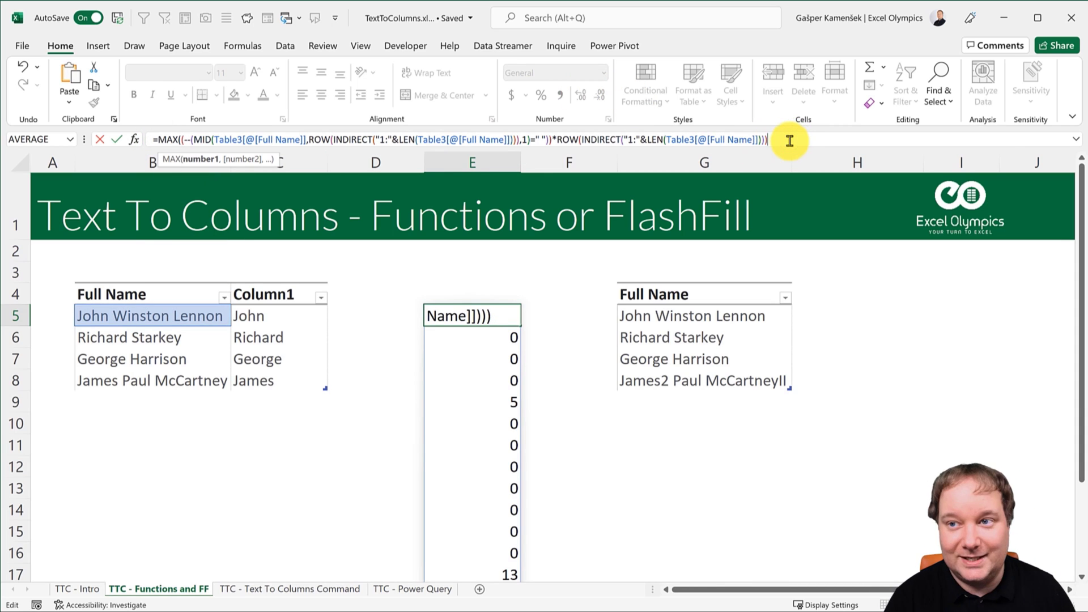
{"action": "type", "text": ")"}
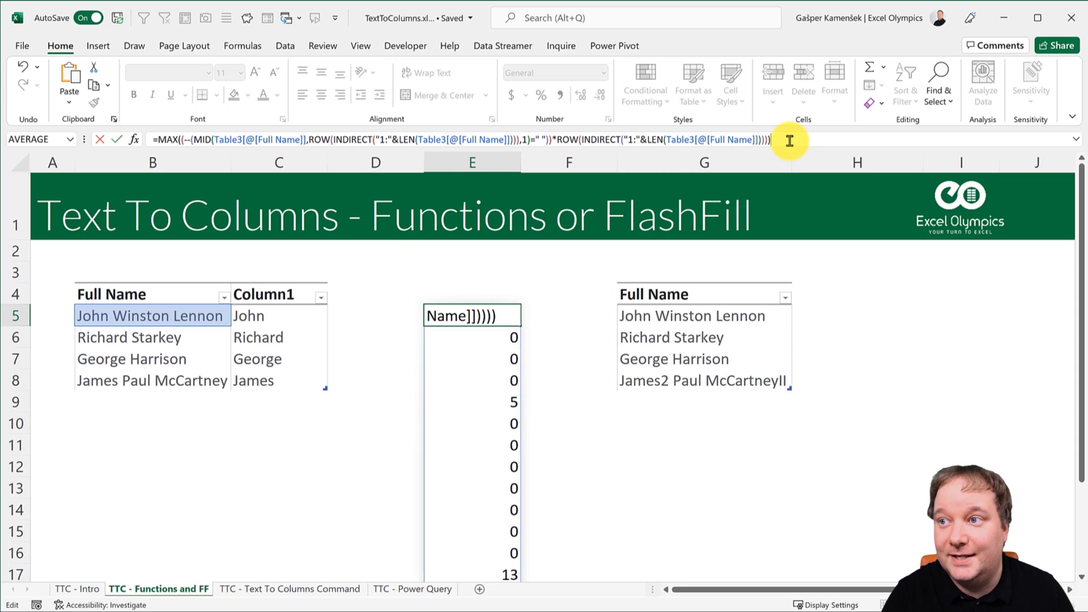
{"action": "key", "text": "Return"}
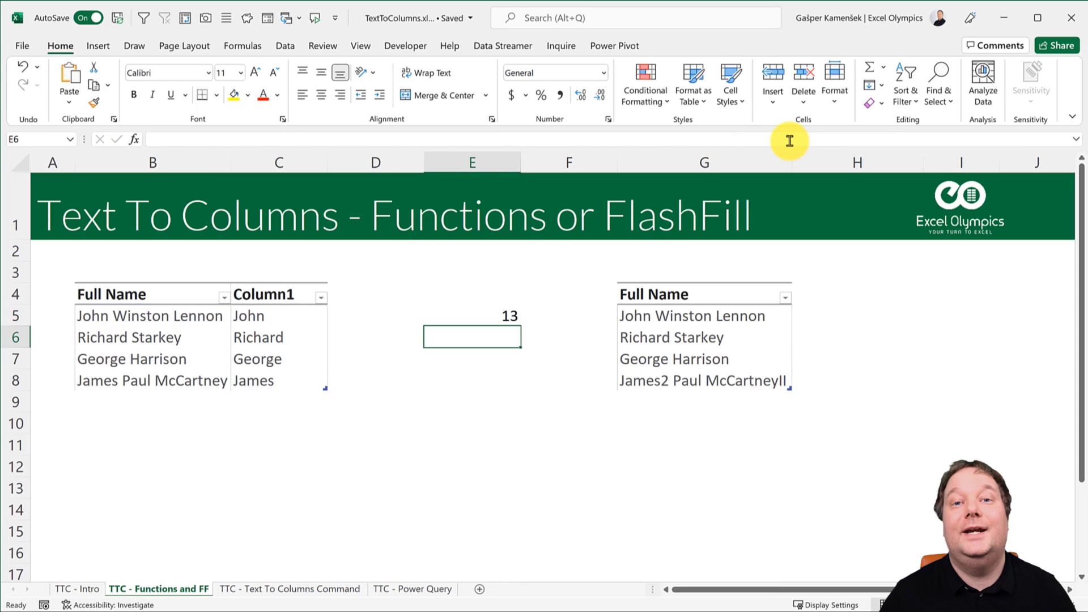
Build =MID([@[Full Name]],MAX(...)+1,100) and copy it, leaving E5 unchanged.
{"action": "left_click", "coordinate": [453, 313]}
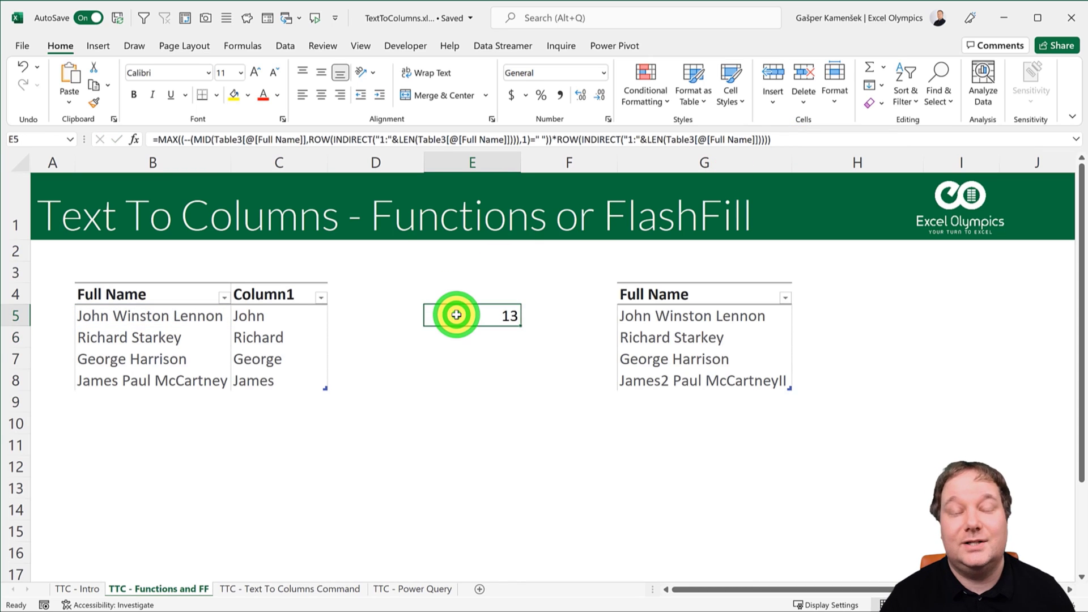
{"action": "left_click", "coordinate": [159, 139]}
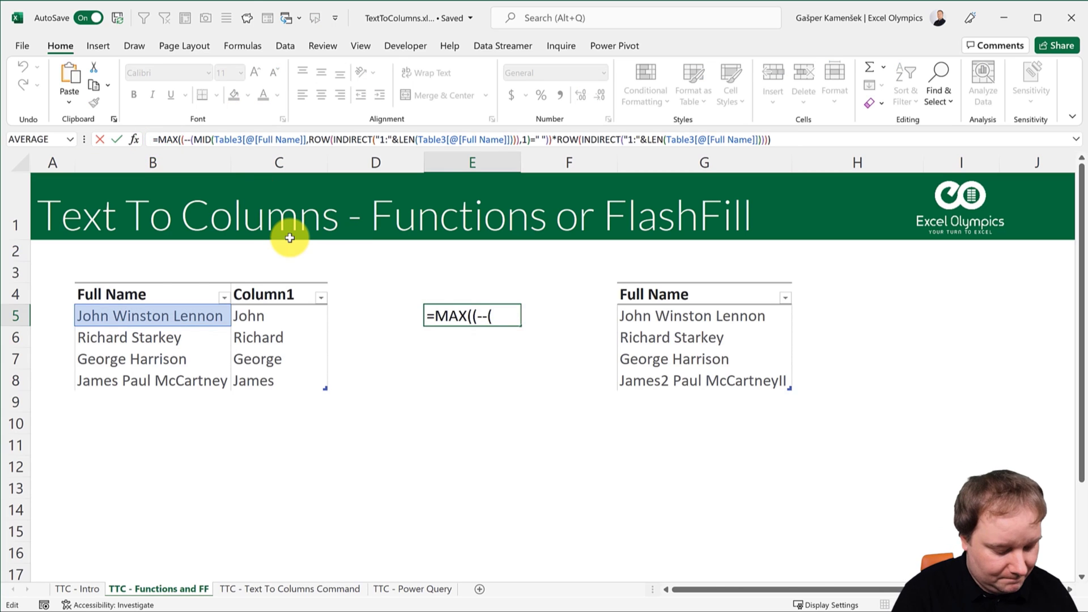
{"action": "type", "text": "MID("}
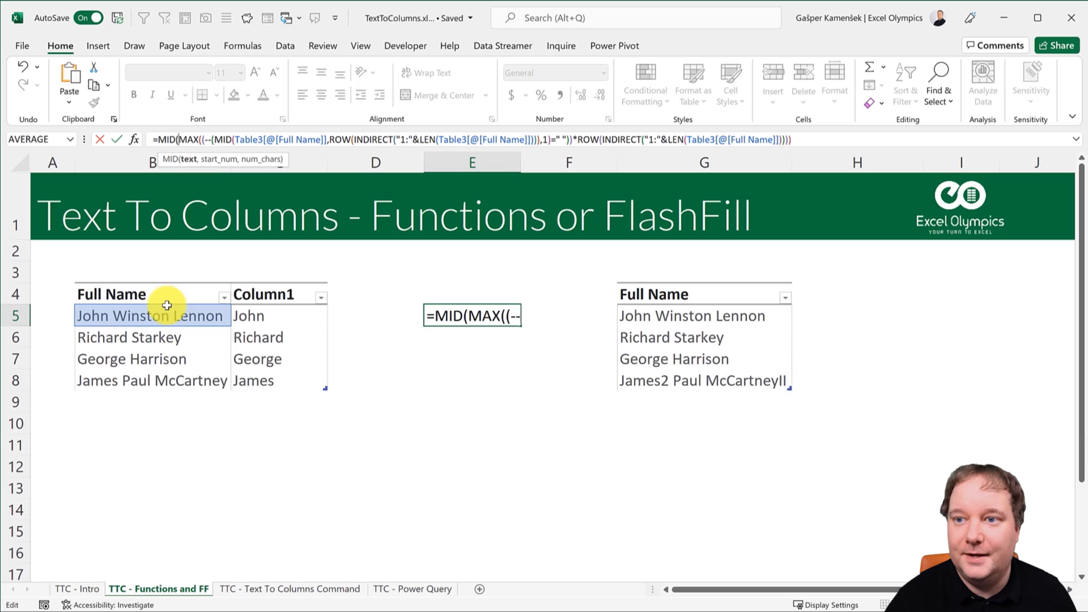
{"action": "left_click", "coordinate": [163, 312]}
{"action": "type", "text": ","}
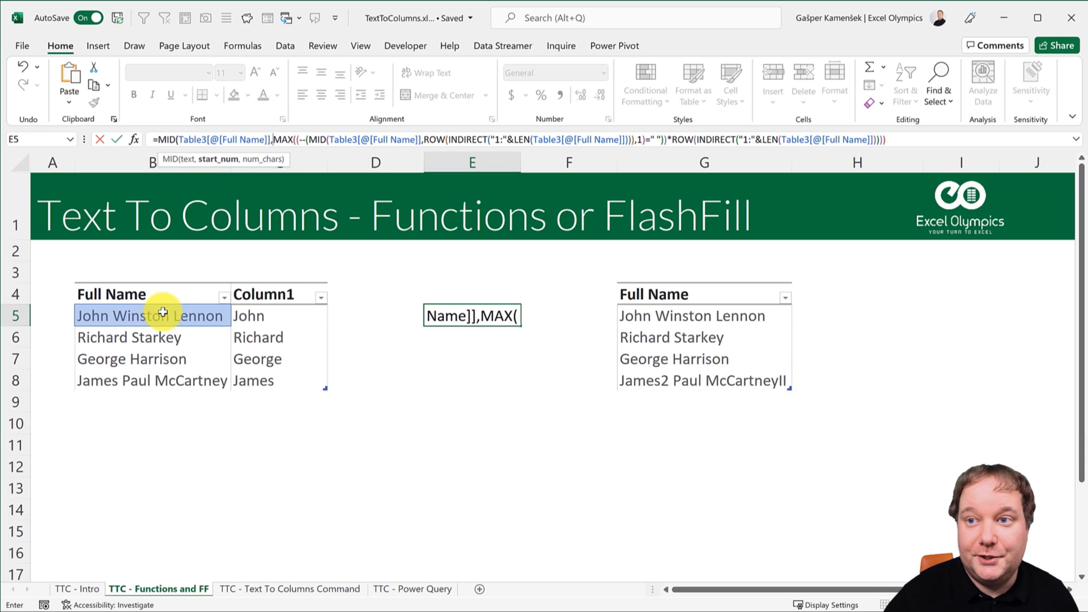
{"action": "left_click", "coordinate": [909, 144]}
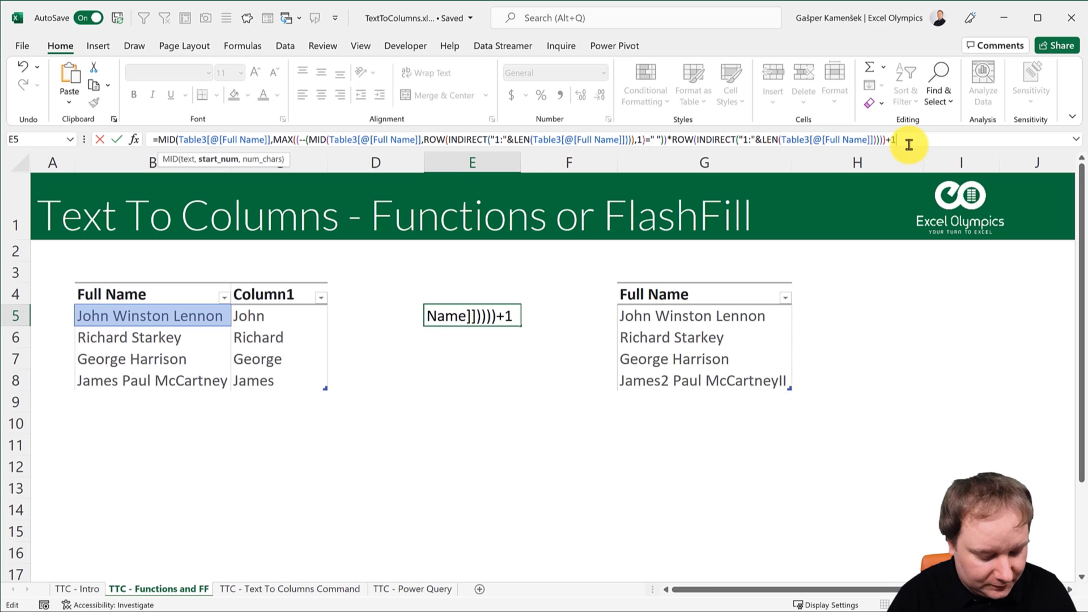
{"action": "type", "text": ",100)"}
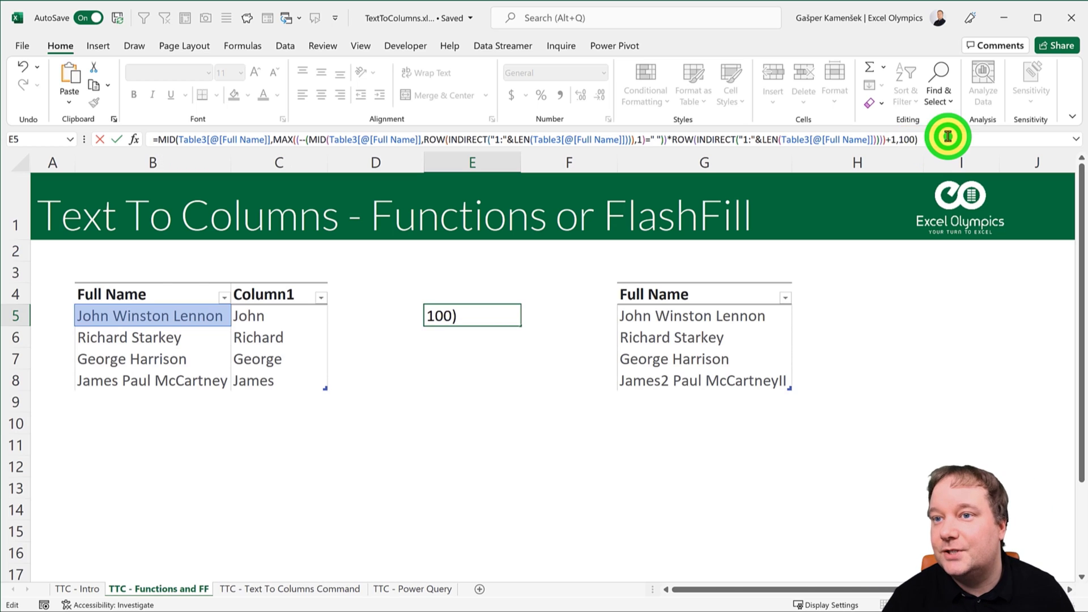
{"action": "left_click_drag", "start_coordinate": [944, 140], "coordinate": [126, 151]}
{"action": "key", "text": "ctrl+c"}
{"action": "key", "text": "ctrl+Return"}
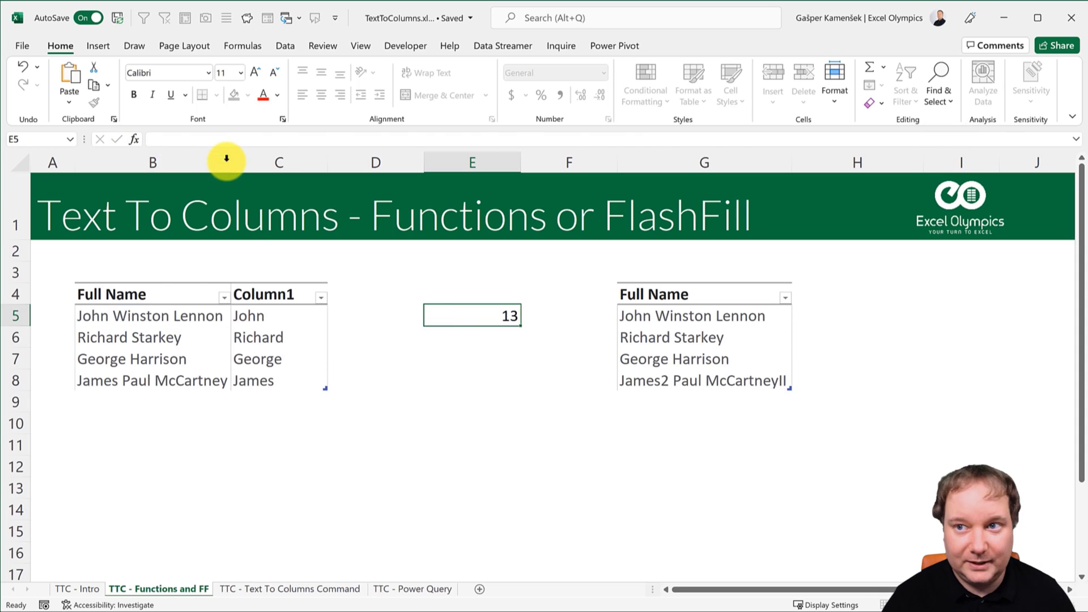
Paste the last-name formula into D5, filling Column2 with Lennon, Starkey, Harrison, McCartney.
{"action": "left_click", "coordinate": [388, 312]}
{"action": "left_click", "coordinate": [199, 140]}
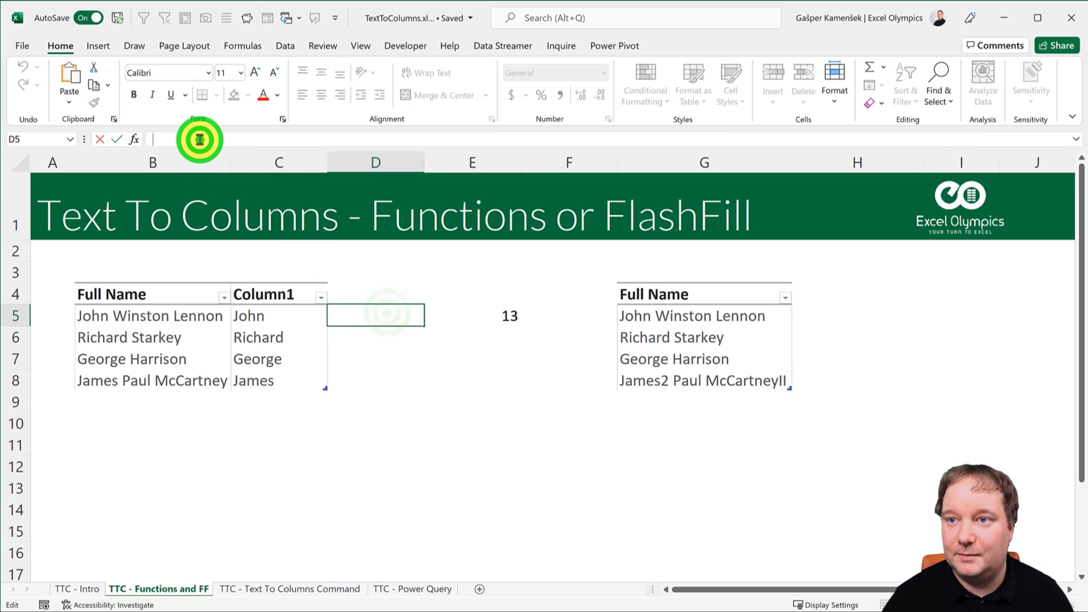
{"action": "key", "text": "ctrl+v"}
{"action": "key", "text": "Return"}
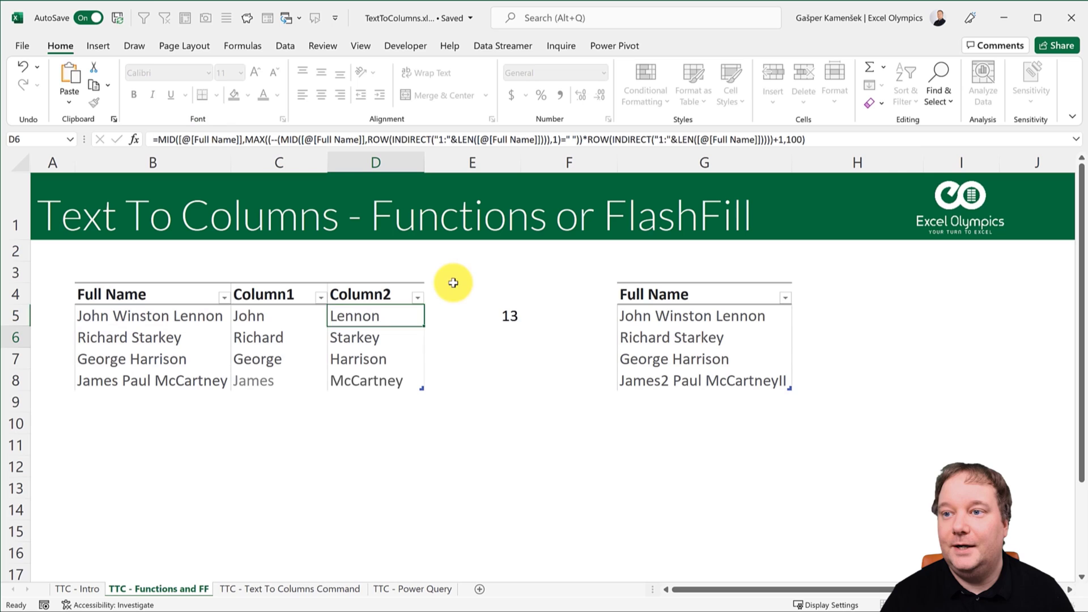
{"action": "left_click", "coordinate": [493, 319]}
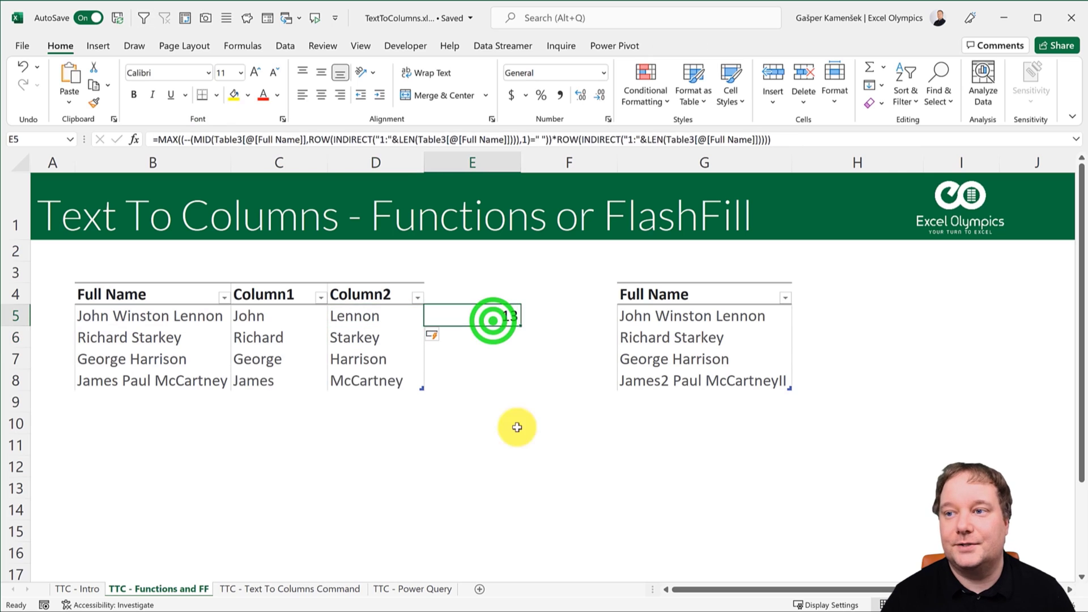
{"action": "left_click", "coordinate": [389, 319]}
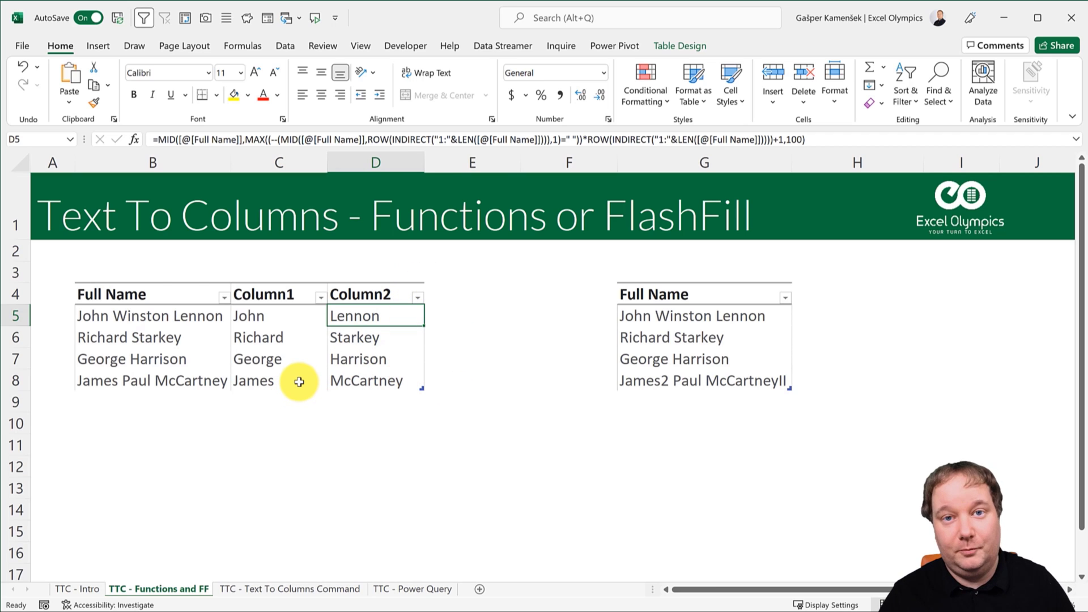
Test the formulas by adding 2 to the name in B8, checking C8 and D8, then undo.
{"action": "left_click", "coordinate": [177, 382]}
{"action": "left_click", "coordinate": [177, 139]}
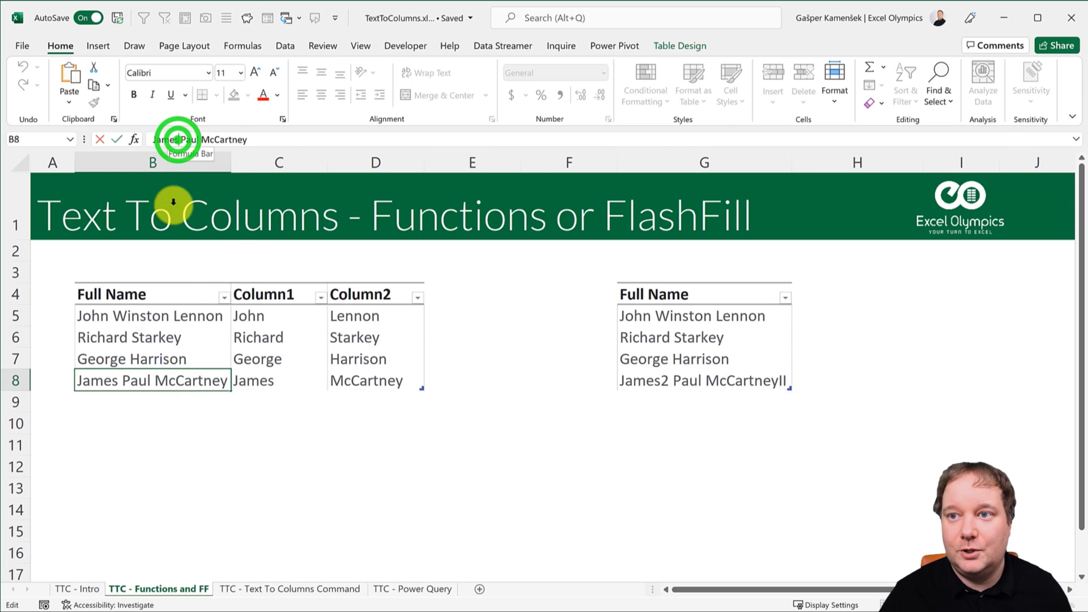
{"action": "type", "text": "2"}
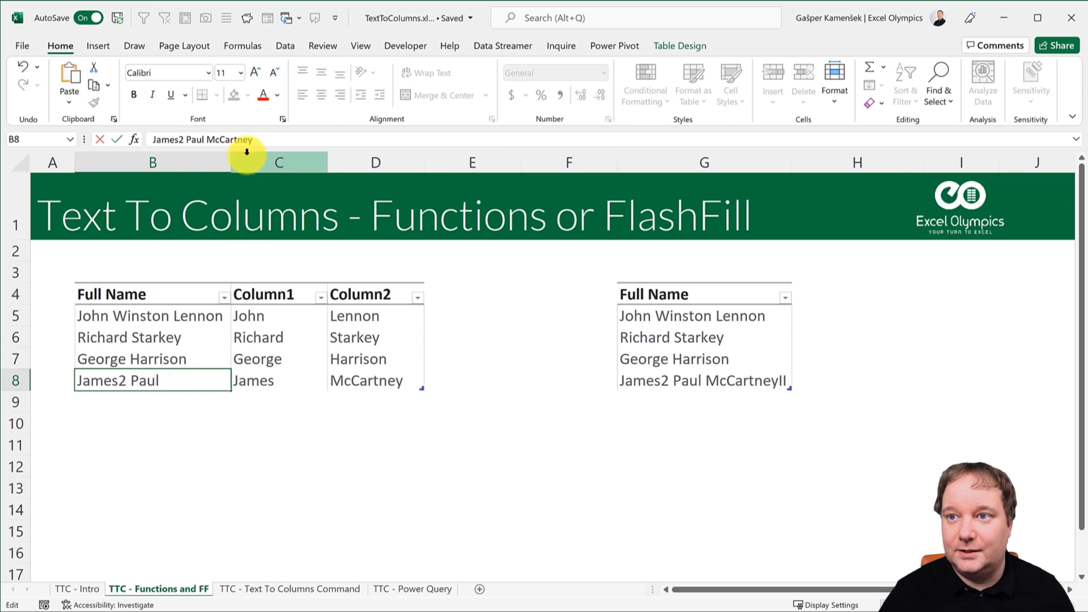
{"action": "left_click", "coordinate": [266, 136]}
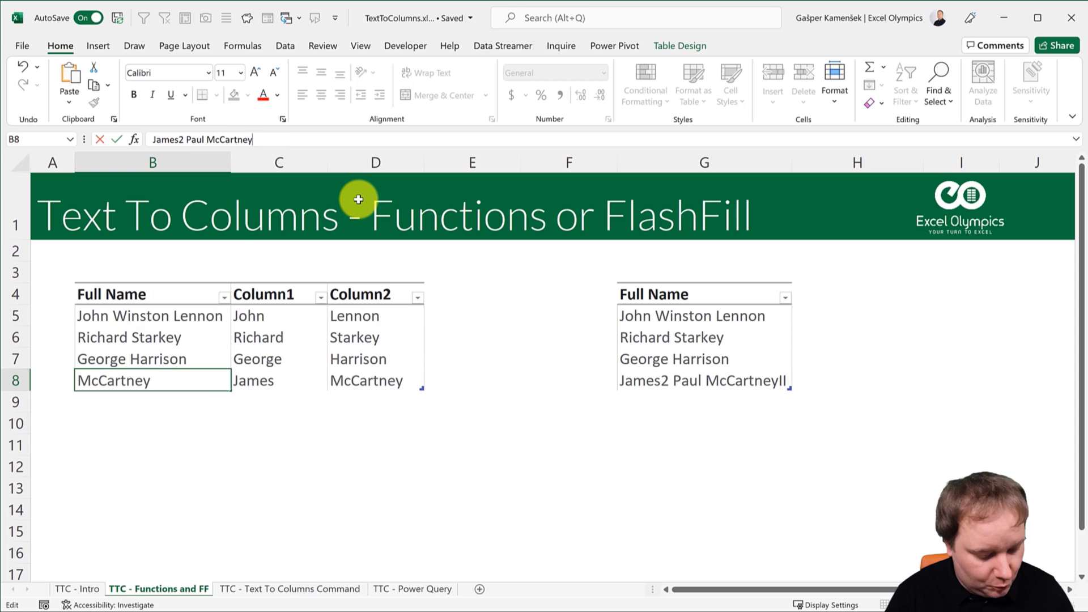
{"action": "key", "text": "Return"}
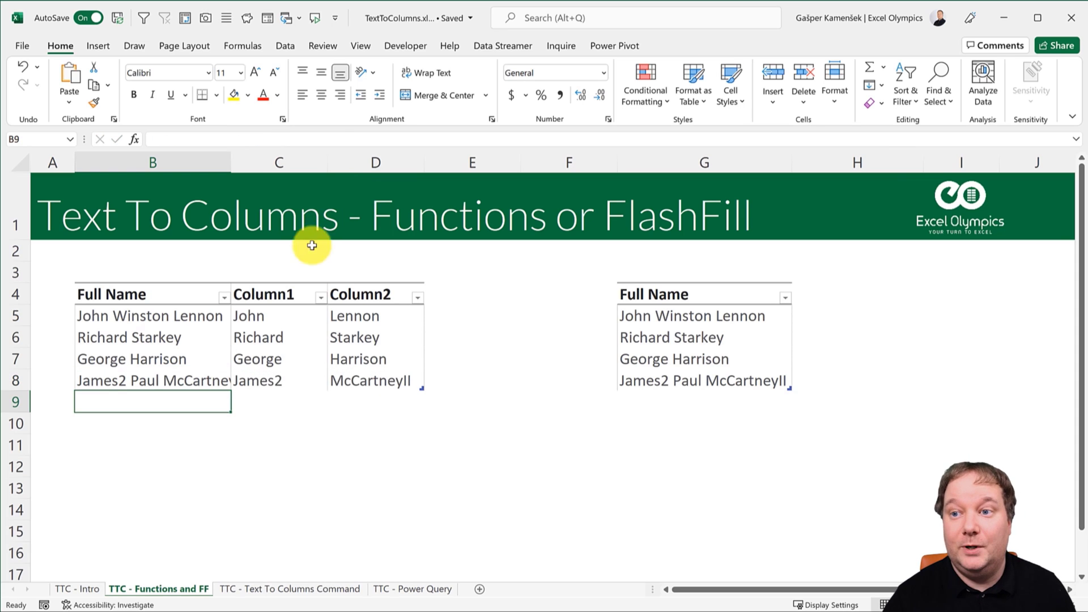
{"action": "left_click", "coordinate": [282, 378]}
{"action": "left_click", "coordinate": [369, 382]}
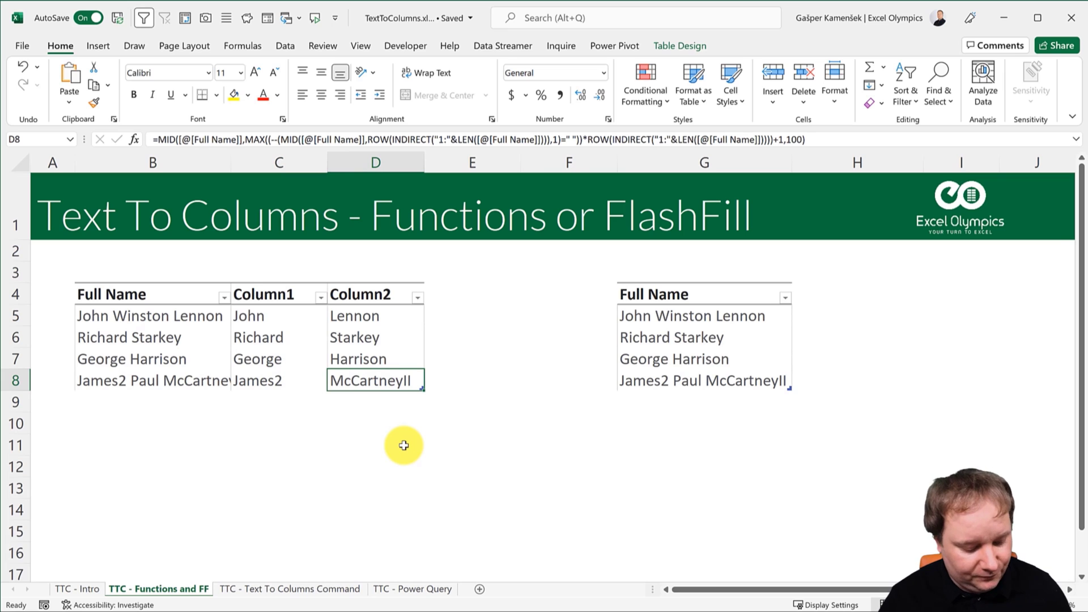
{"action": "key", "text": "ctrl+z"}
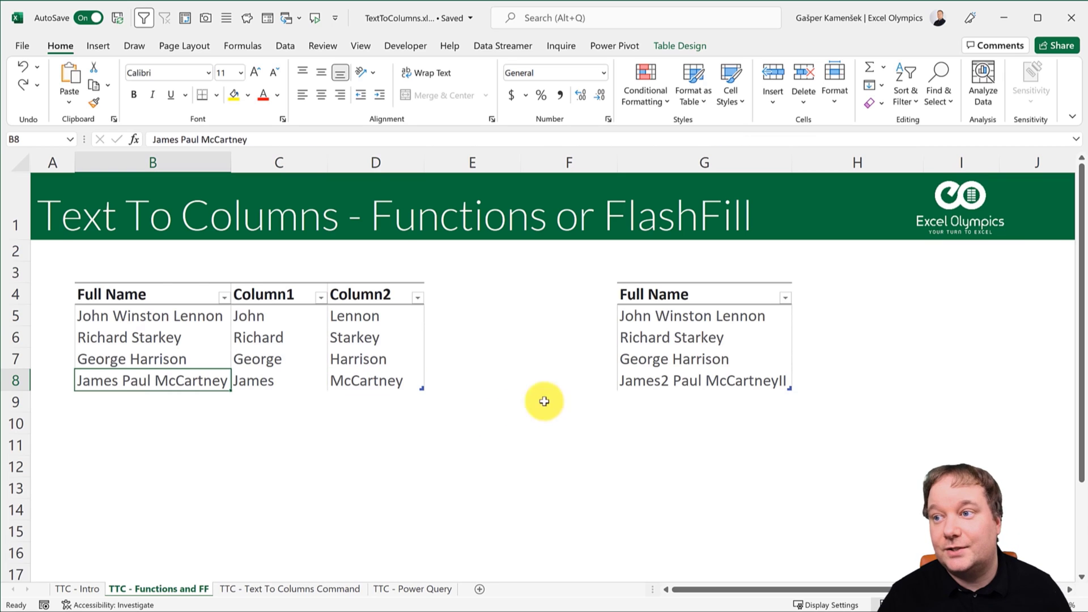
{"action": "left_click", "coordinate": [762, 315]}
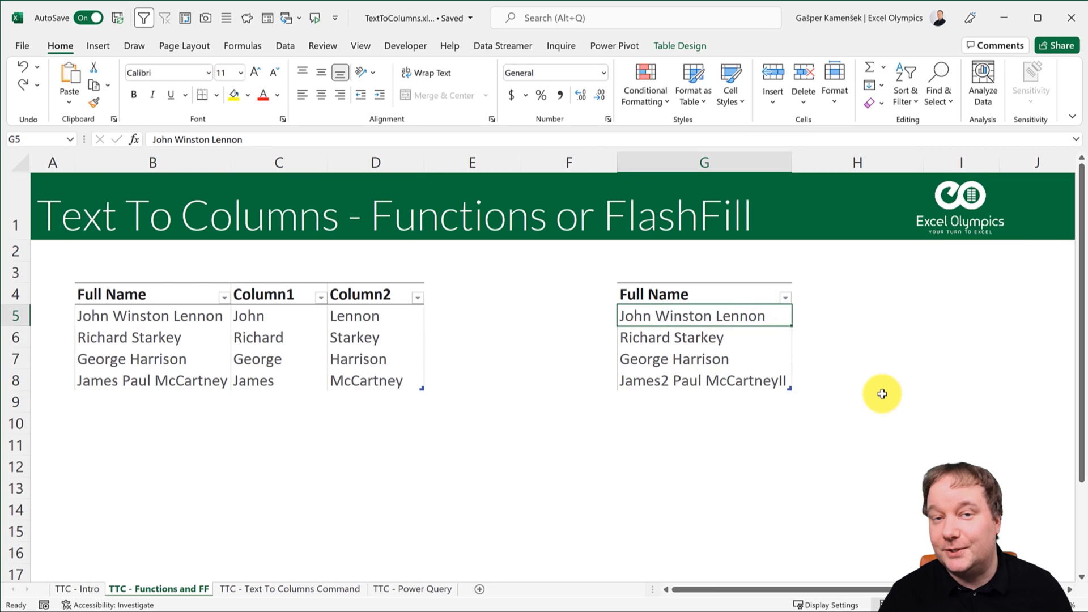
Flash Fill the first names in the right table from the John and Richard examples.
{"action": "left_click", "coordinate": [825, 311]}
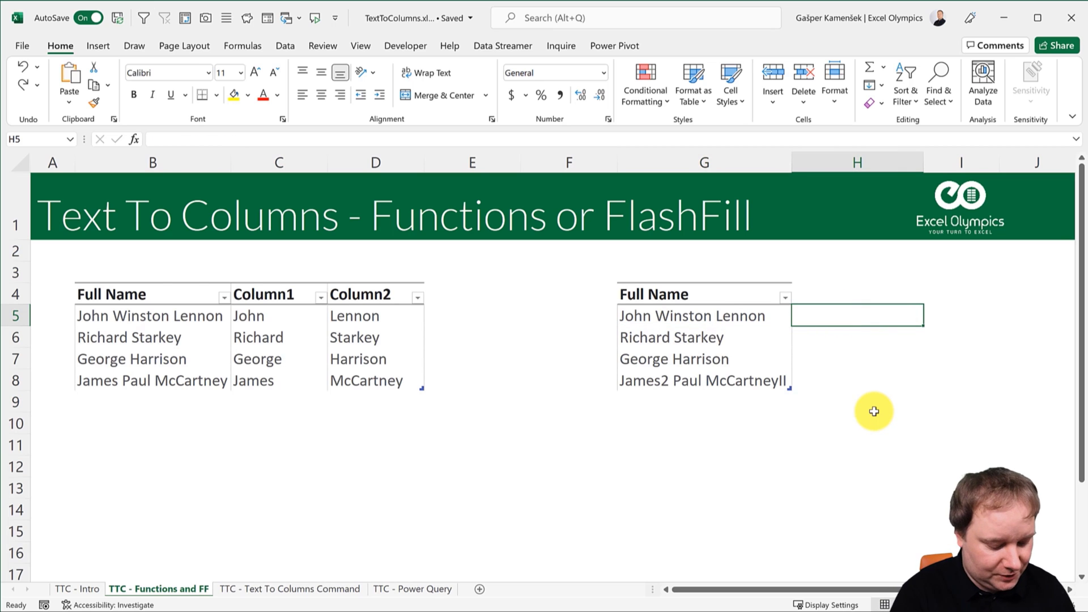
{"action": "type", "text": "John"}
{"action": "key", "text": "Return"}
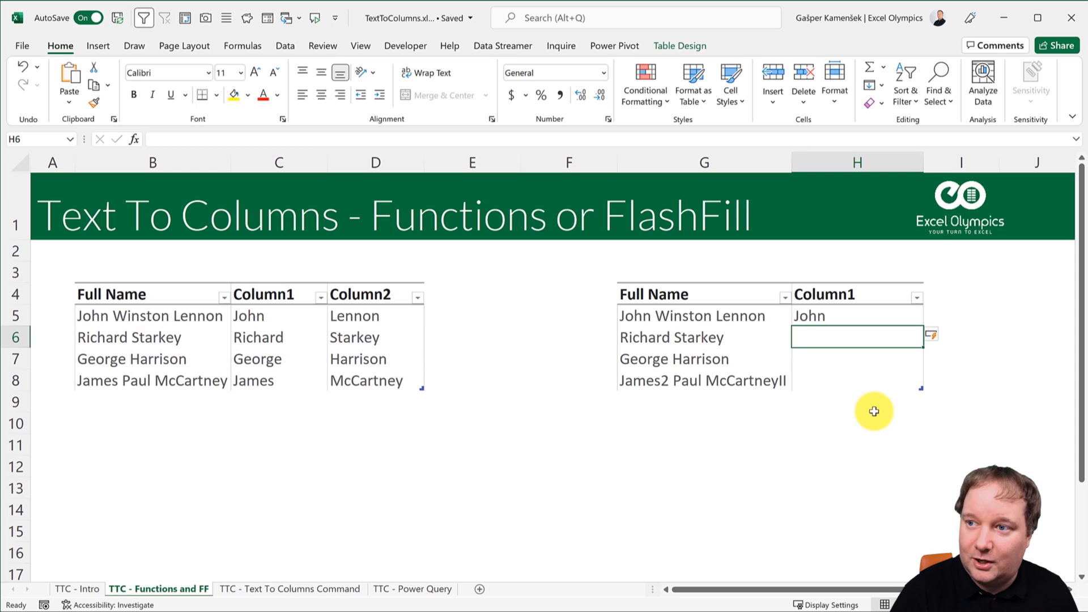
{"action": "type", "text": "Richard"}
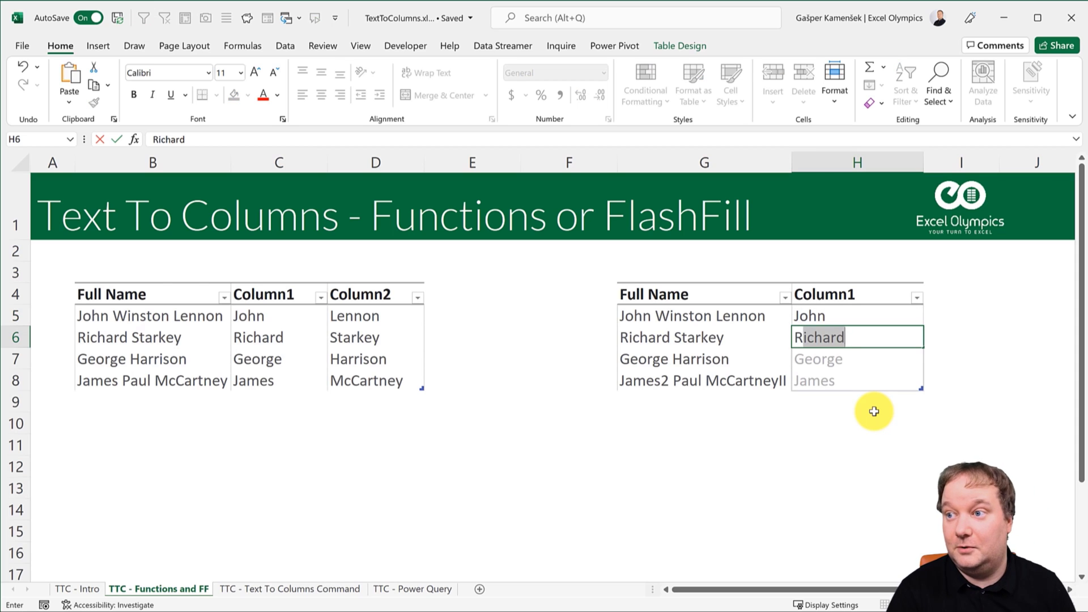
{"action": "key", "text": "Return"}
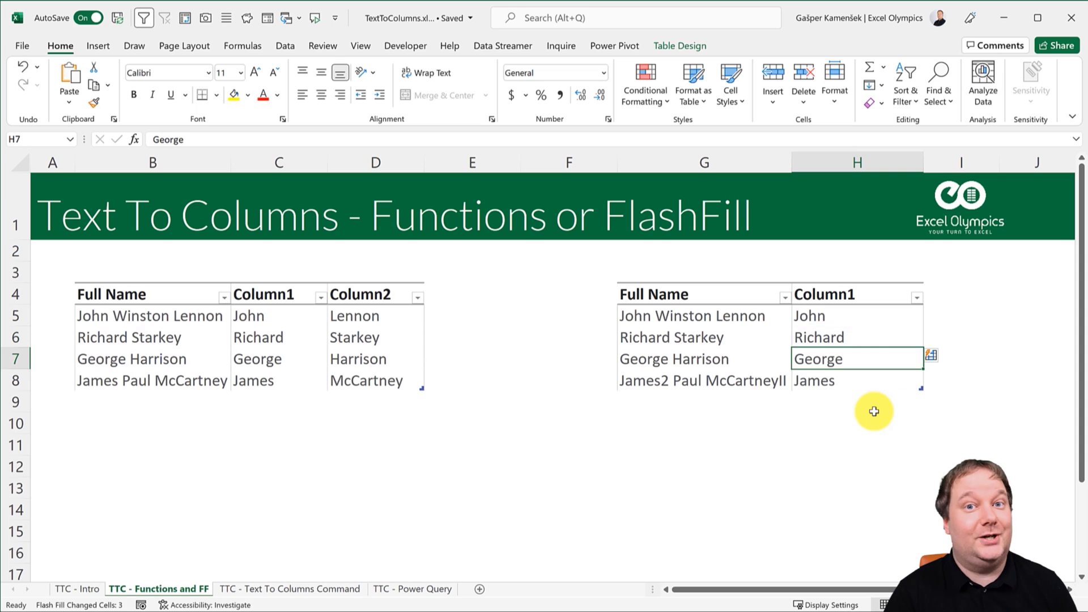
Flash Fill the last names in Column2 from the Lennon and Starkey examples.
{"action": "key", "text": "Up"}
{"action": "key", "text": "Up"}
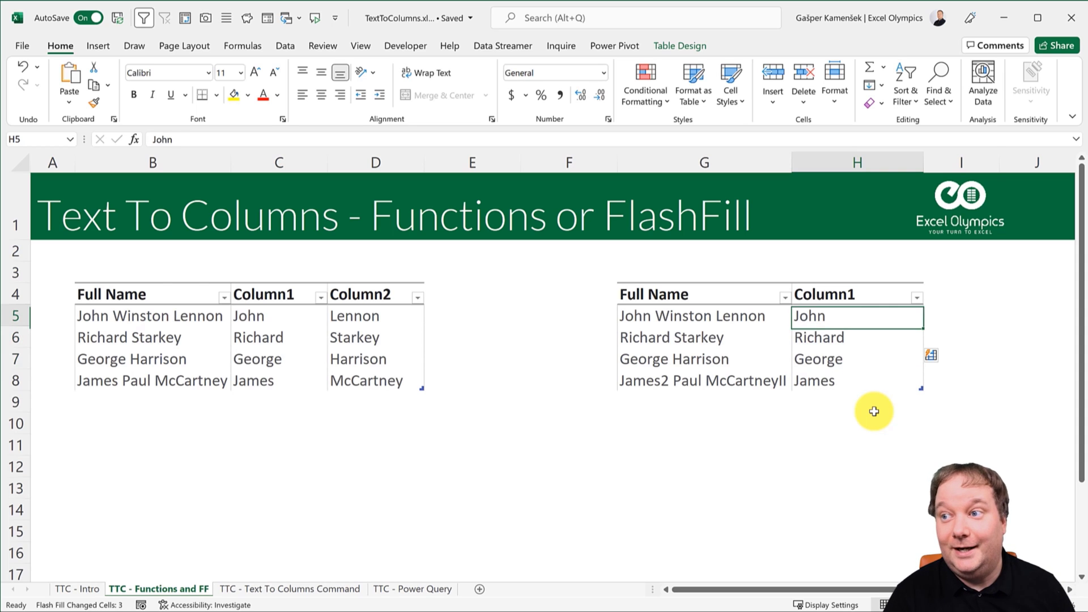
{"action": "key", "text": "Right"}
{"action": "type", "text": "Lenn"}
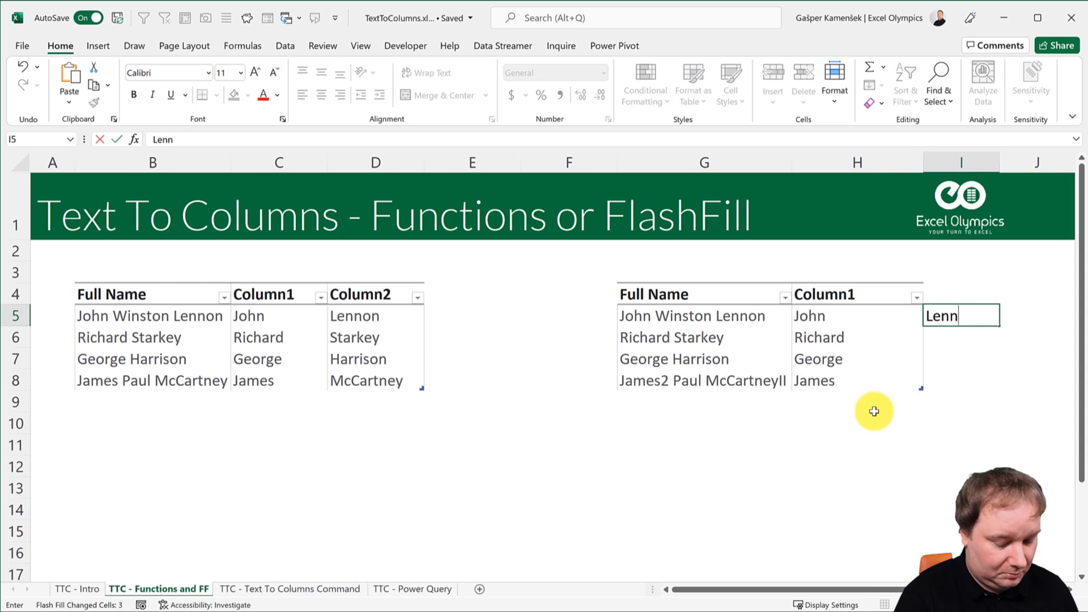
{"action": "type", "text": "on"}
{"action": "key", "text": "Return"}
{"action": "type", "text": "Starkey"}
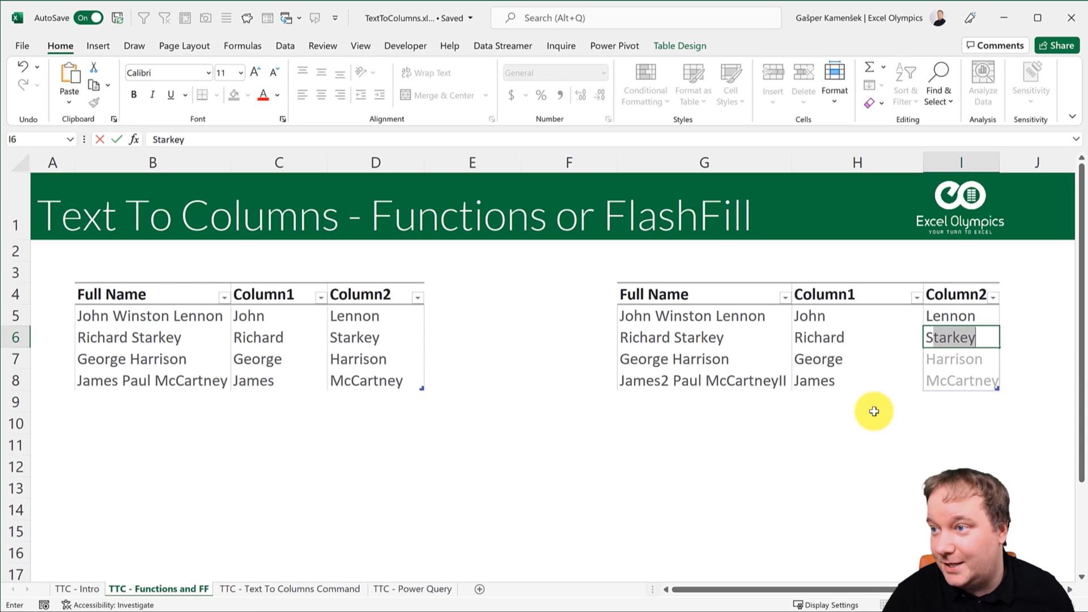
{"action": "key", "text": "Return"}
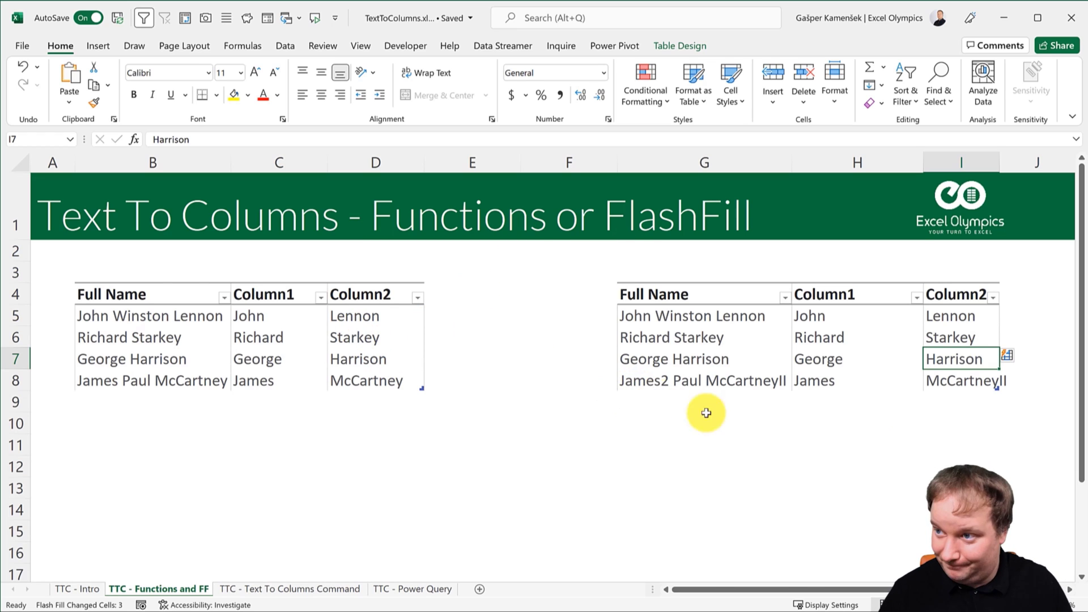
Remove the stray 2 from G8 so it reads James Paul McCartney.
{"action": "left_click", "coordinate": [731, 382]}
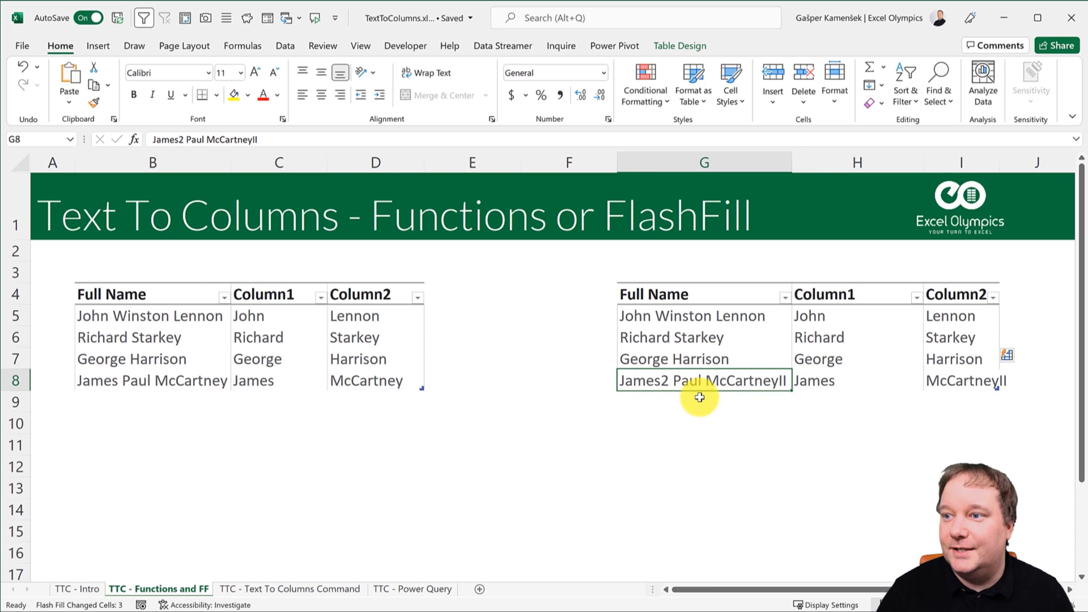
{"action": "left_click", "coordinate": [184, 139]}
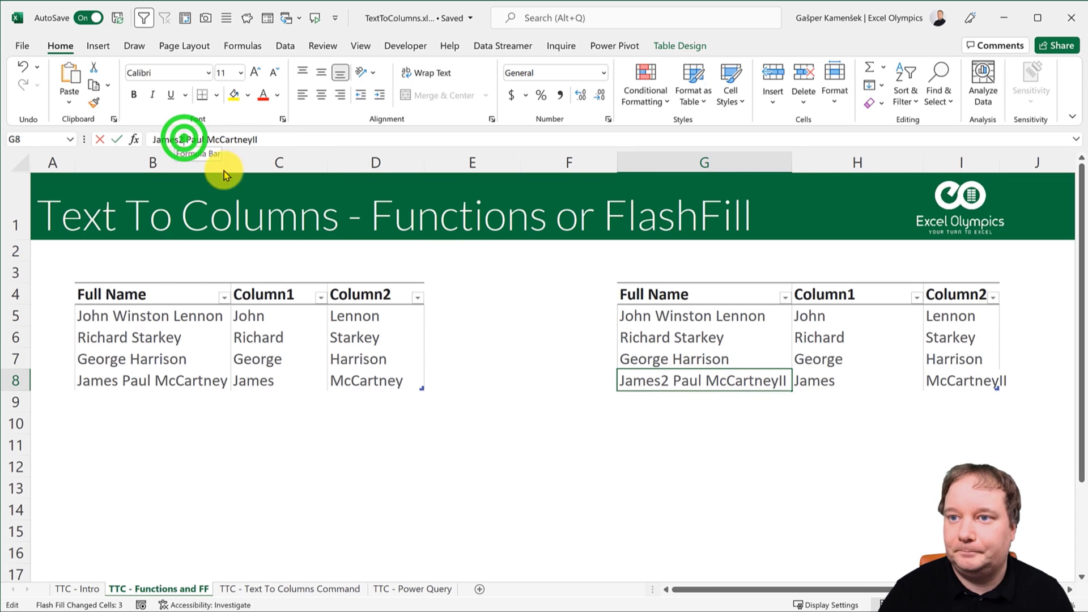
{"action": "key", "text": "BackSpace"}
{"action": "key", "text": "BackSpace"}
{"action": "key", "text": "BackSpace"}
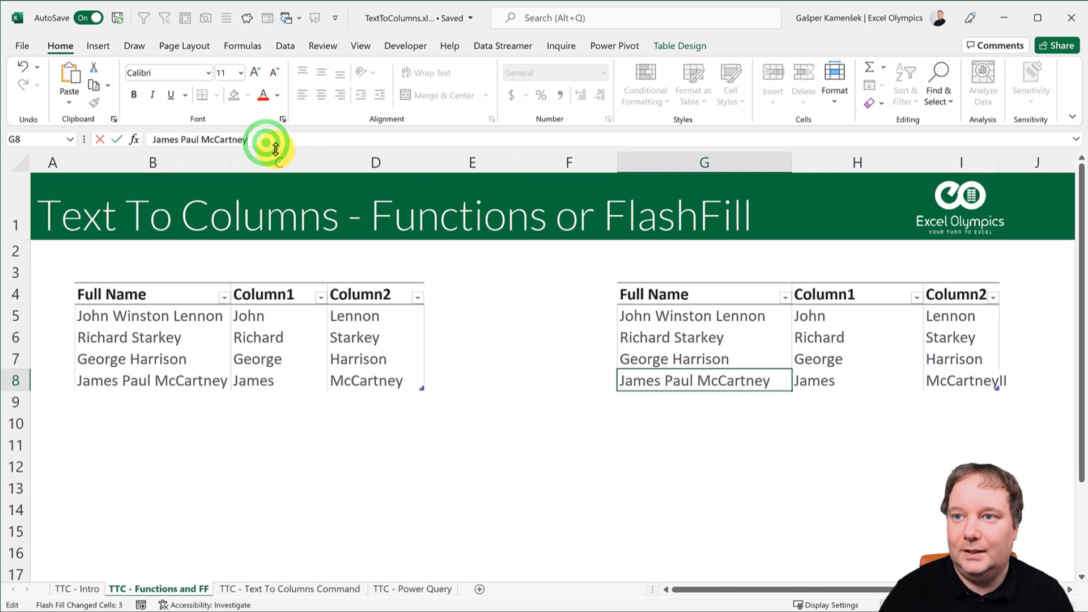
{"action": "key", "text": "Return"}
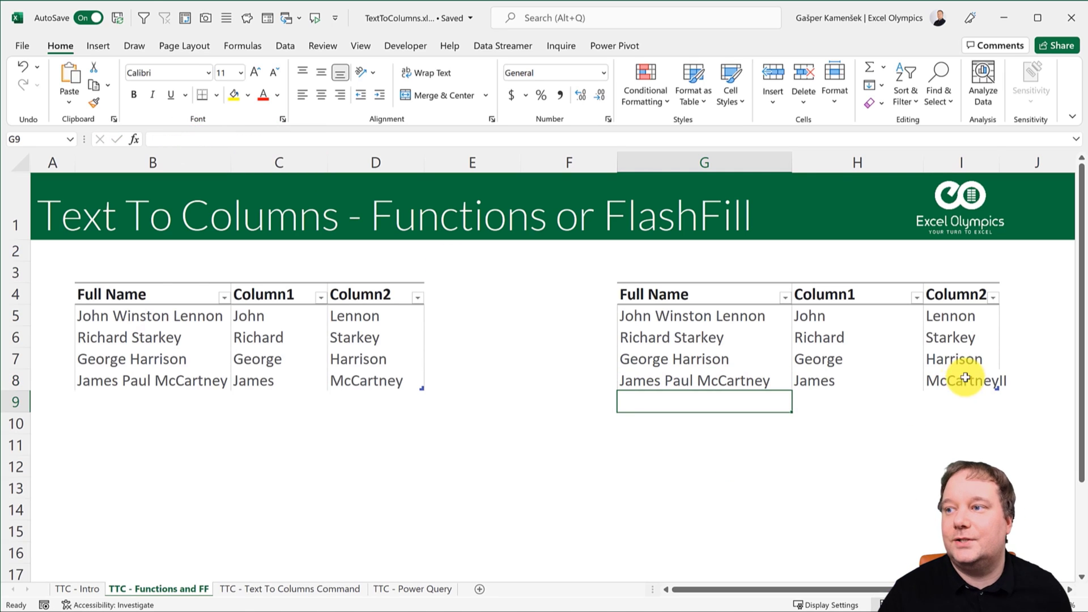
Check the McCartneyII surname in I8 and the first names James through John in H8–H5.
{"action": "left_click", "coordinate": [968, 379]}
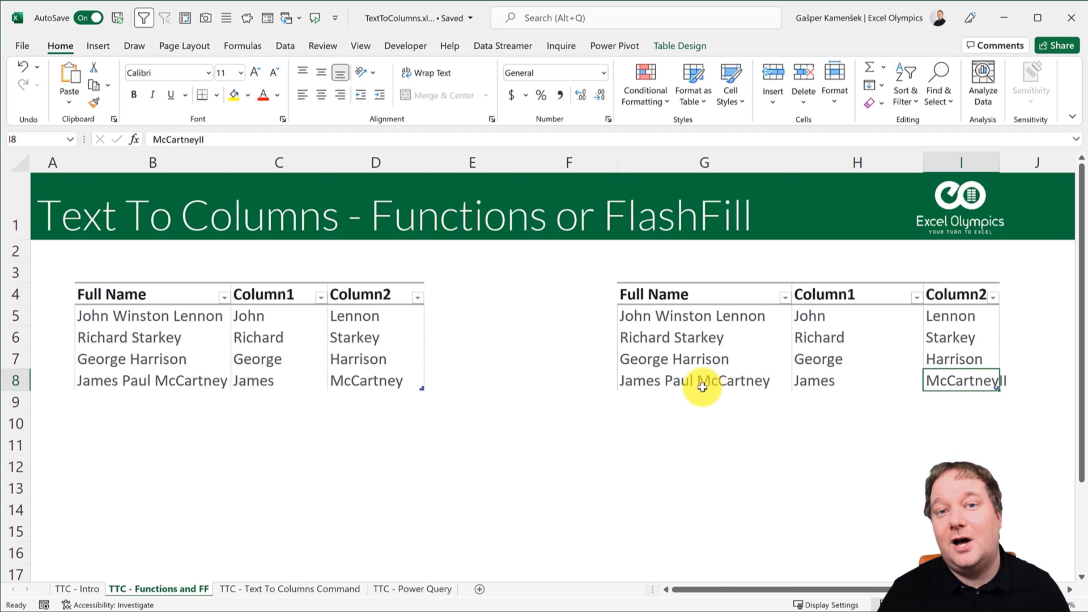
{"action": "left_click", "coordinate": [825, 383]}
{"action": "left_click", "coordinate": [846, 356]}
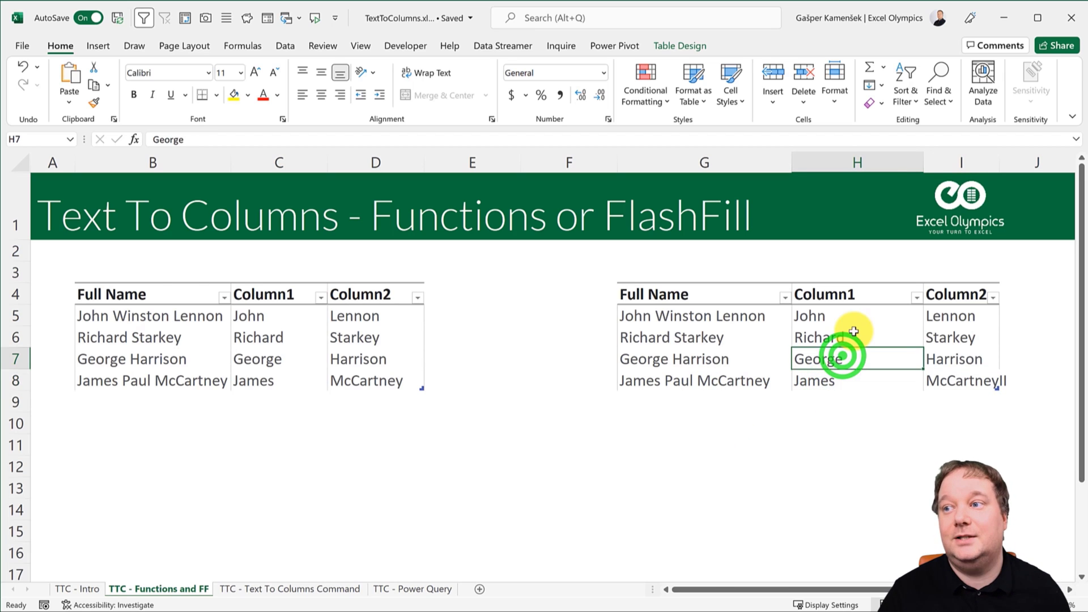
{"action": "left_click", "coordinate": [852, 337]}
{"action": "left_click", "coordinate": [855, 316]}
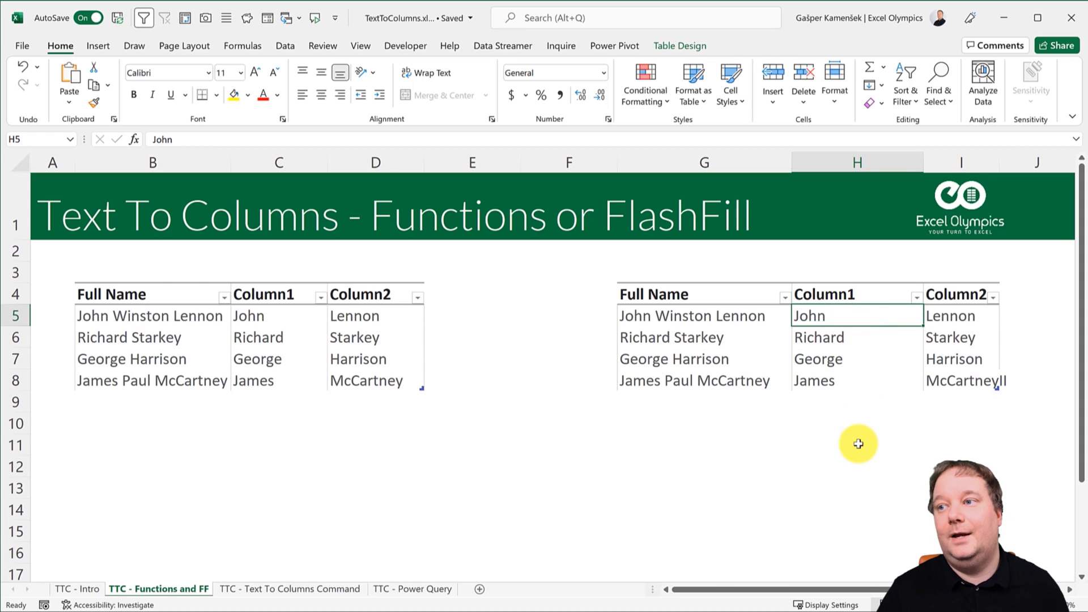
Open the TTC - Text To Columns Command sheet and select the semicolon-joined records in C4:C8.
{"action": "left_click", "coordinate": [281, 590]}
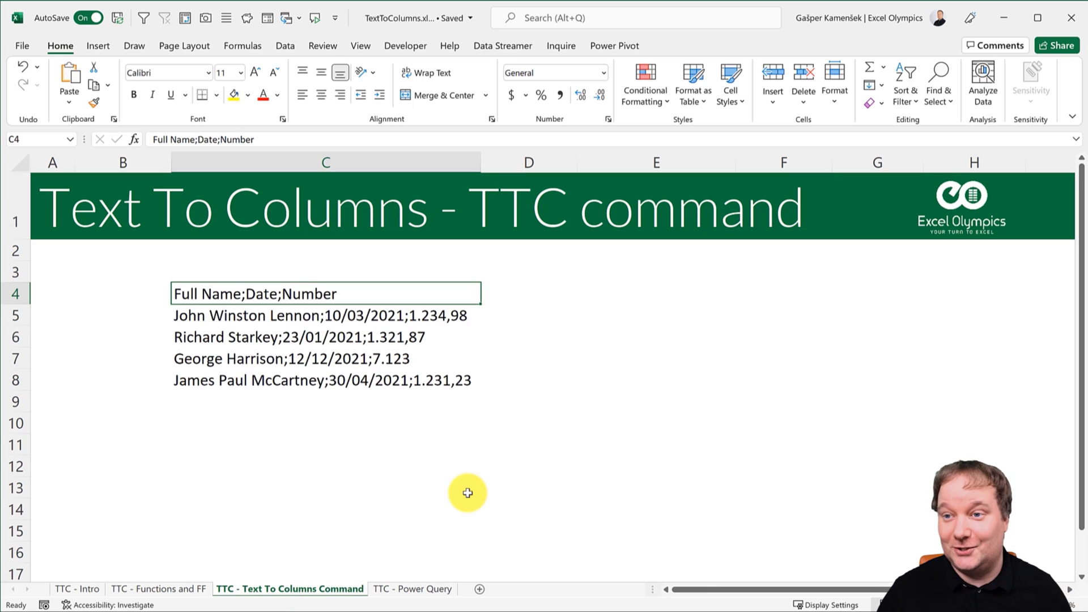
{"action": "left_click_drag", "start_coordinate": [253, 294], "coordinate": [275, 381]}
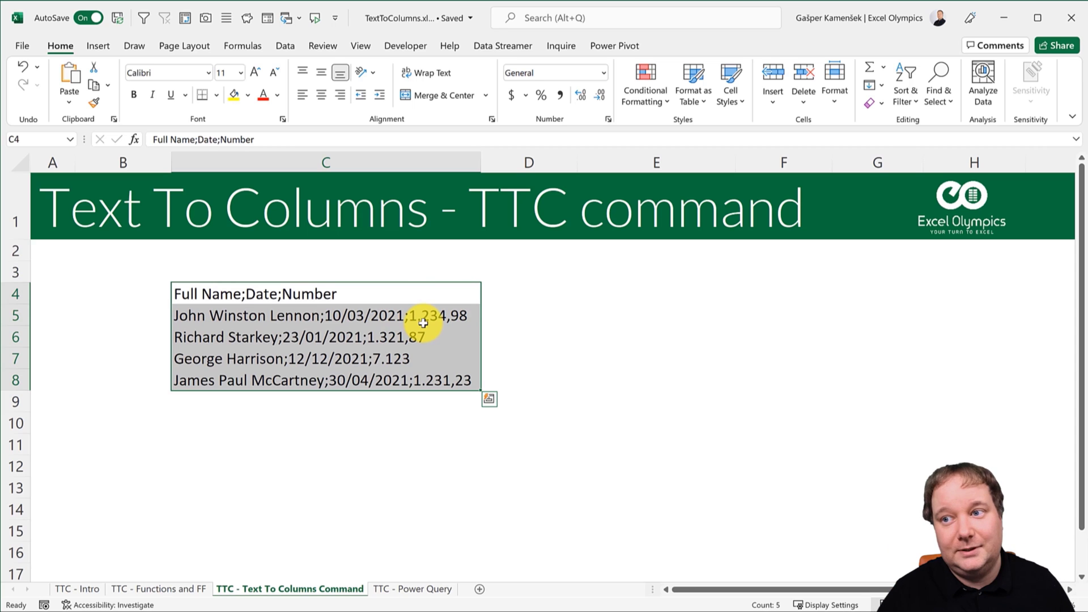
{"action": "left_click", "coordinate": [442, 316]}
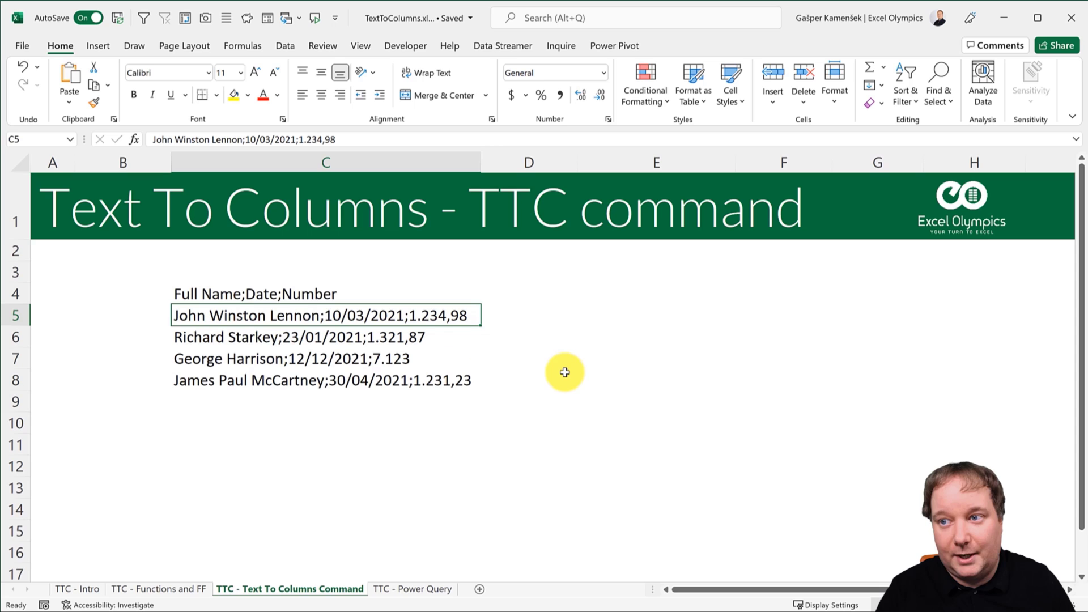
{"action": "left_click_drag", "start_coordinate": [283, 293], "coordinate": [295, 377]}
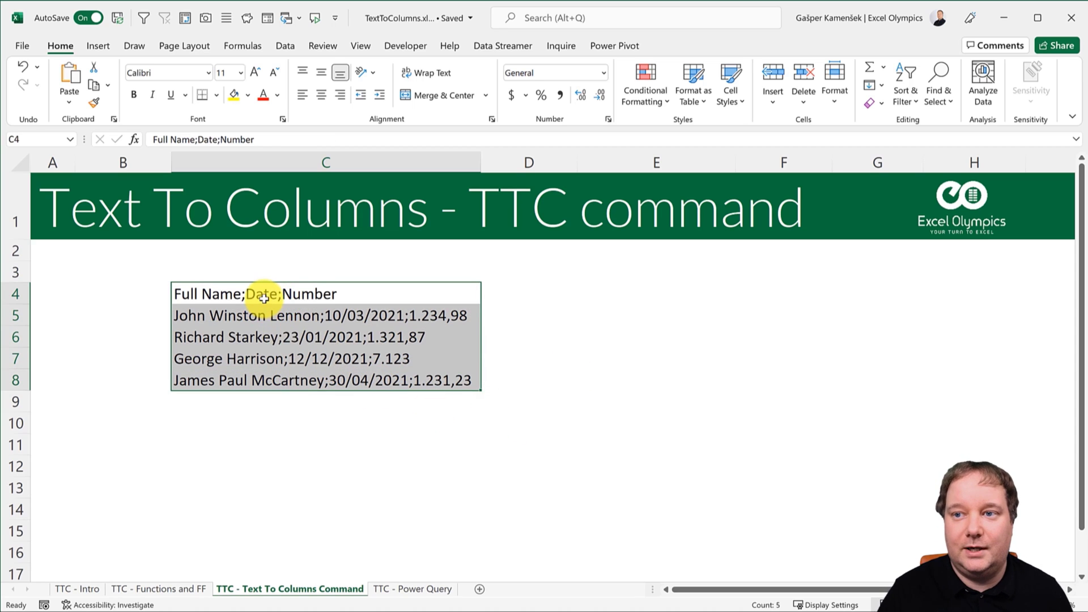
{"action": "left_click_drag", "start_coordinate": [263, 294], "coordinate": [273, 376]}
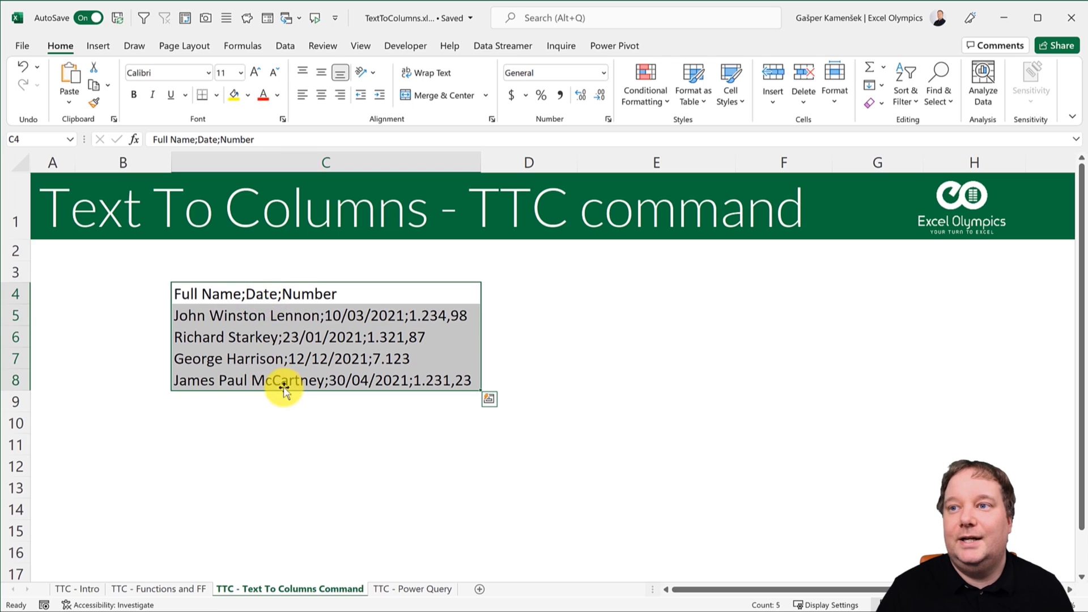
Start Text to Columns on the records as delimited data split at semicolons.
{"action": "left_click", "coordinate": [282, 45]}
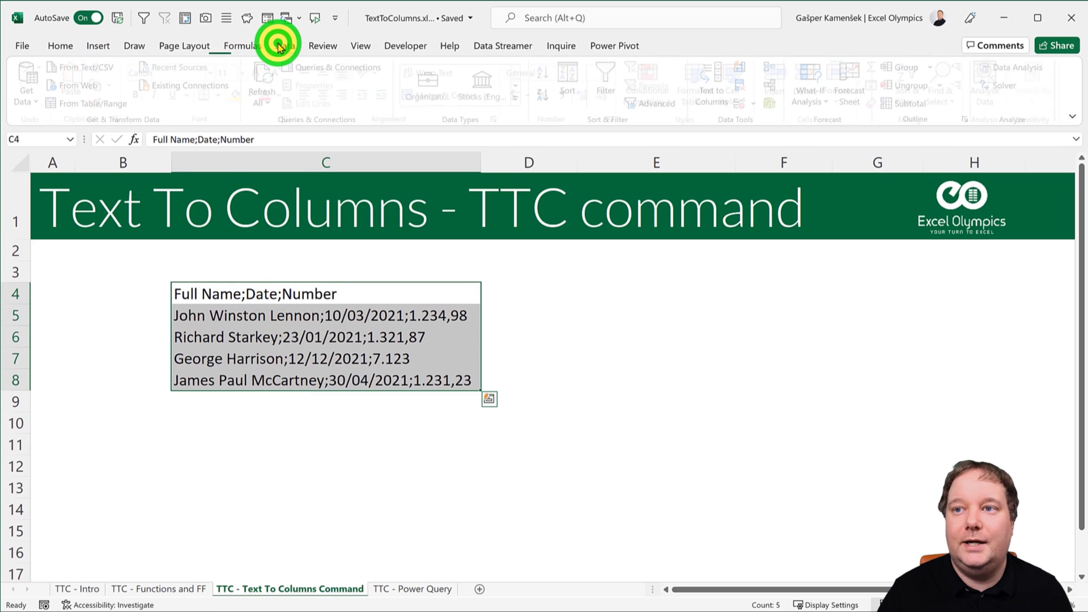
{"action": "left_click", "coordinate": [700, 94]}
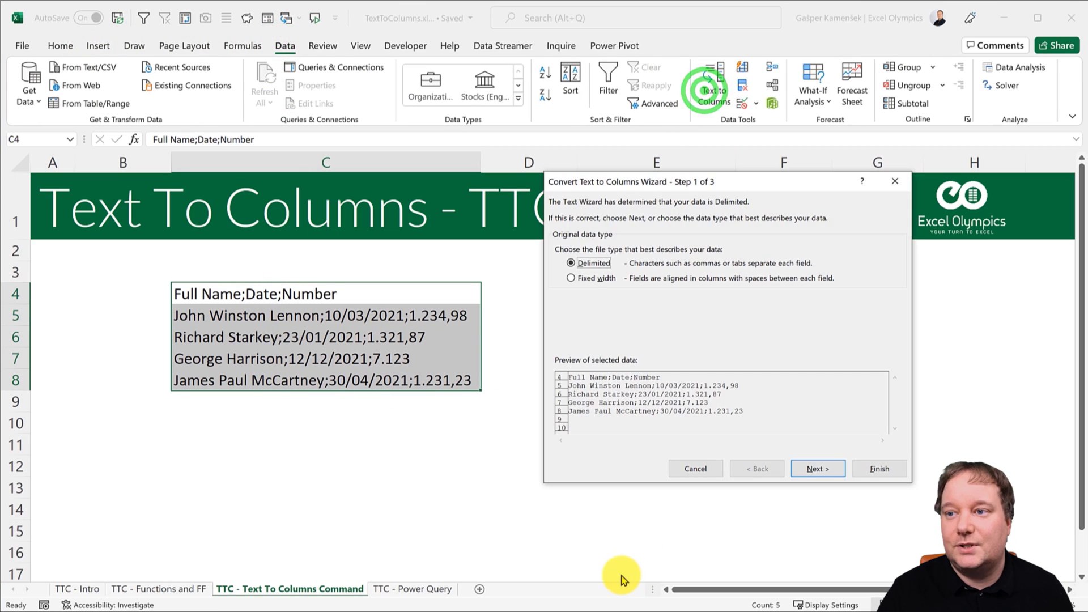
{"action": "left_click", "coordinate": [812, 467]}
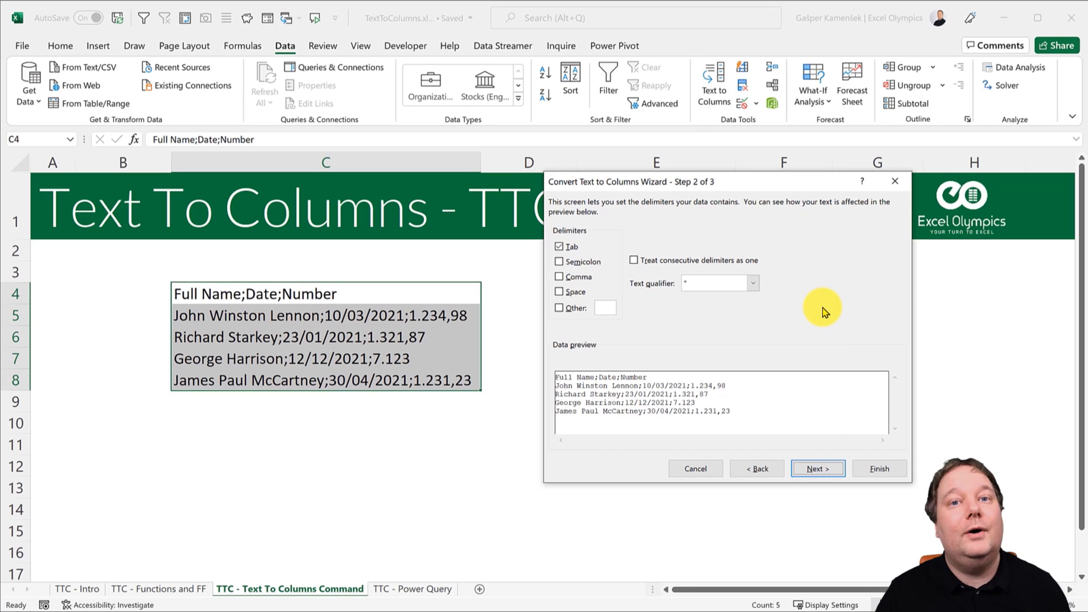
{"action": "left_click", "coordinate": [559, 262]}
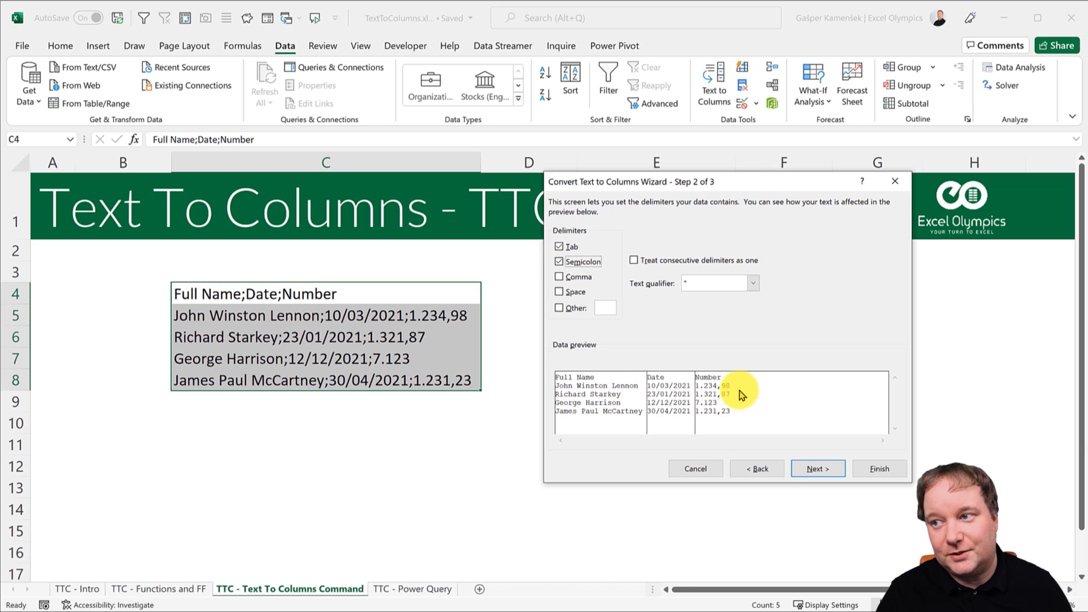
{"action": "left_click", "coordinate": [825, 469]}
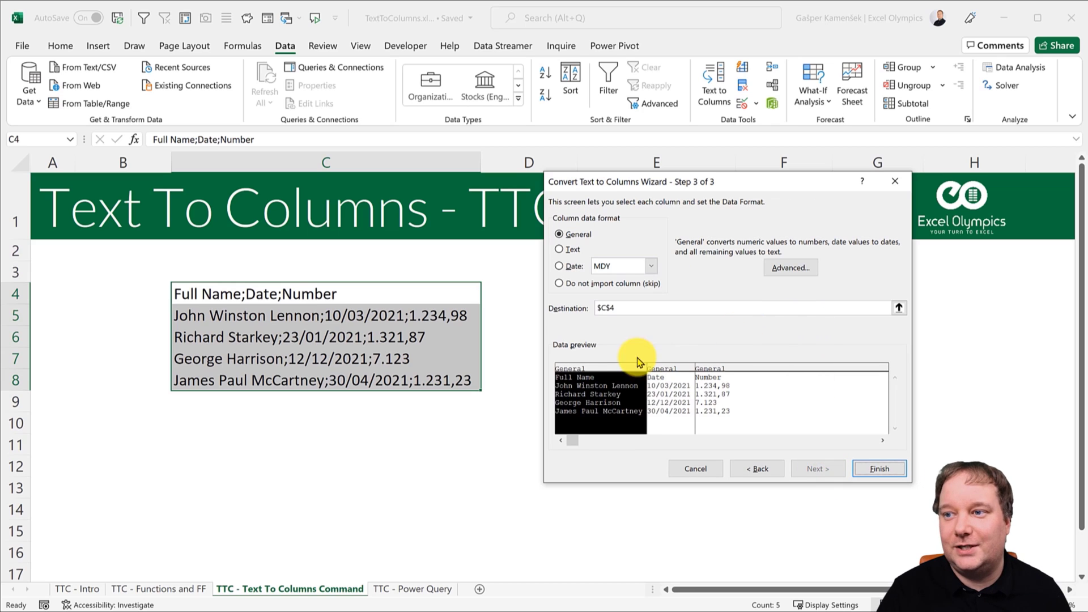
Keep the Full Name column as Text and read the Date column as DMY dates.
{"action": "left_click", "coordinate": [591, 366]}
{"action": "left_click", "coordinate": [559, 249]}
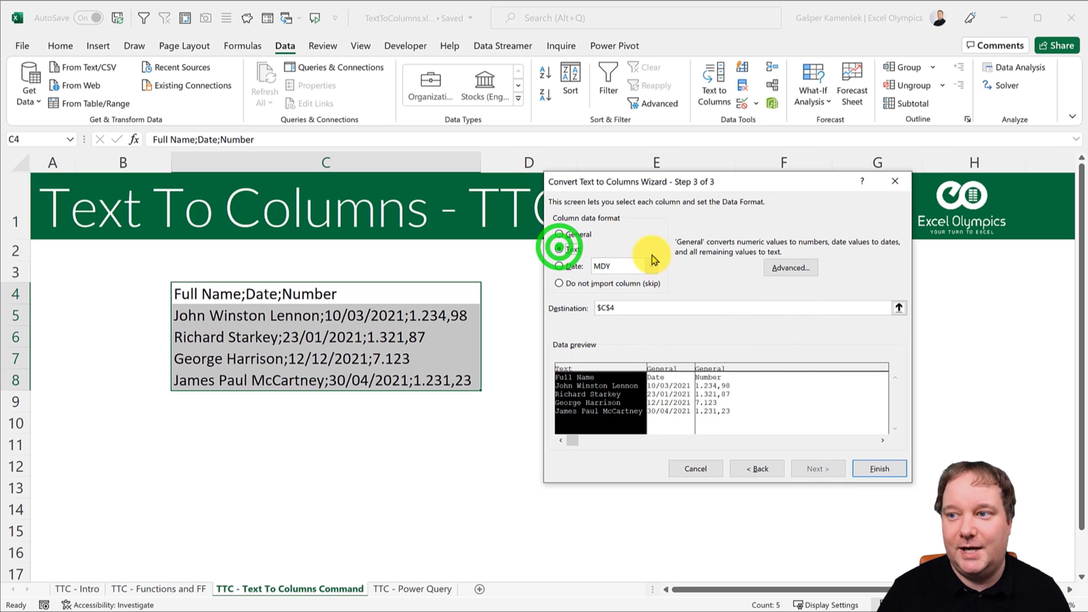
{"action": "left_click", "coordinate": [674, 367]}
{"action": "left_click", "coordinate": [563, 266]}
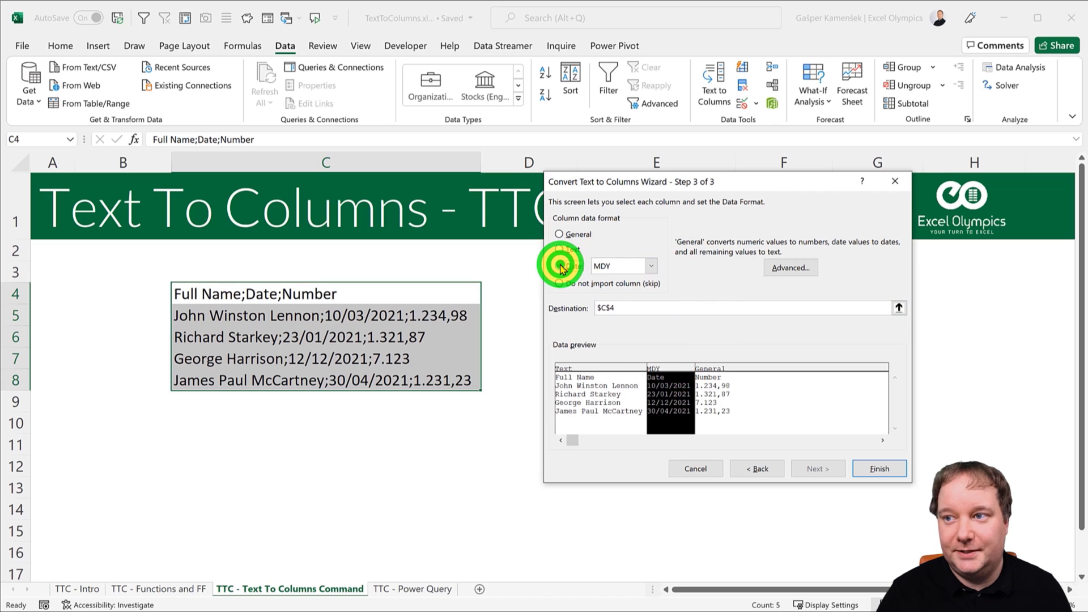
{"action": "left_click", "coordinate": [651, 266]}
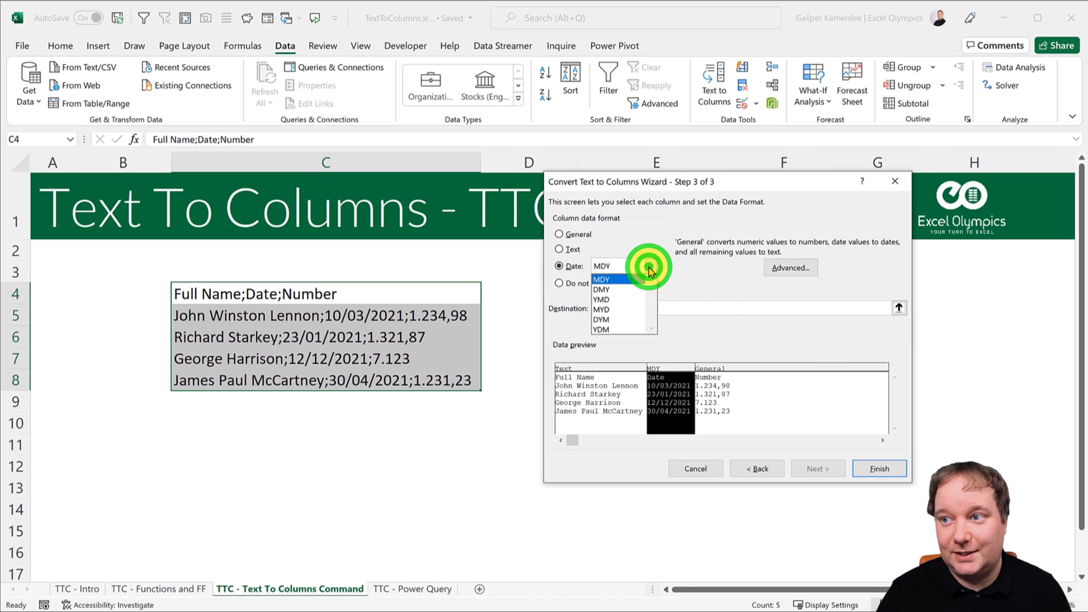
{"action": "left_click", "coordinate": [616, 290]}
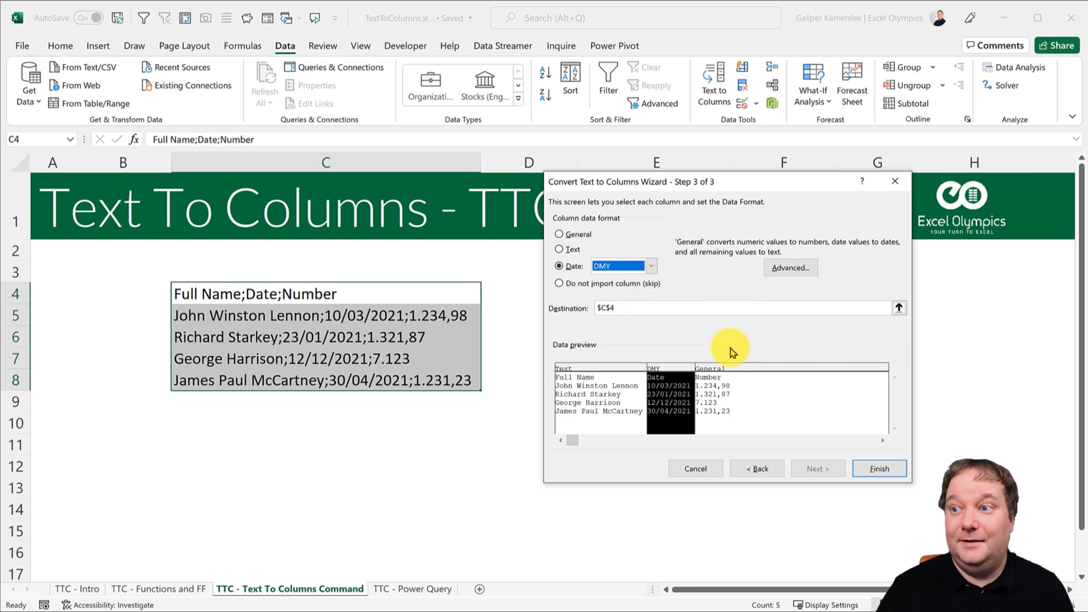
Read the Number column with a decimal comma and thousands period, then finish the split.
{"action": "left_click", "coordinate": [721, 367]}
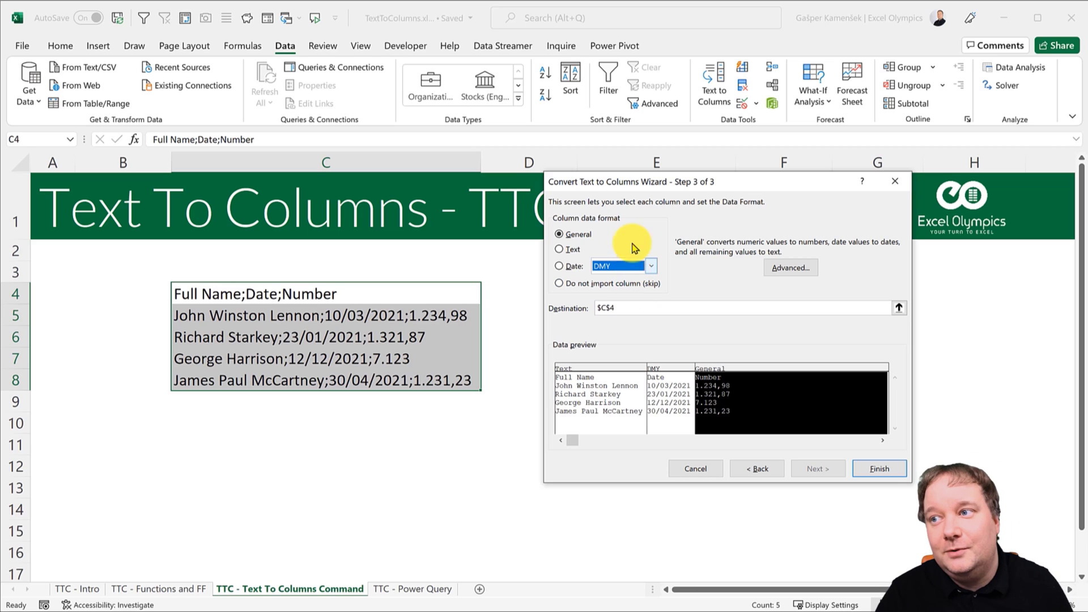
{"action": "left_click", "coordinate": [791, 269]}
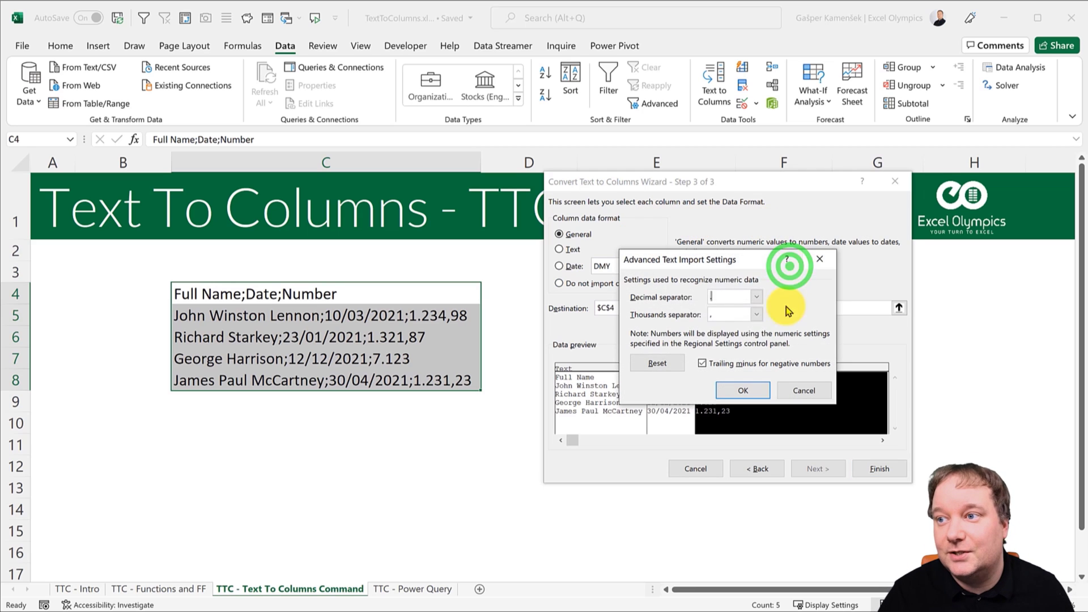
{"action": "left_click", "coordinate": [728, 295]}
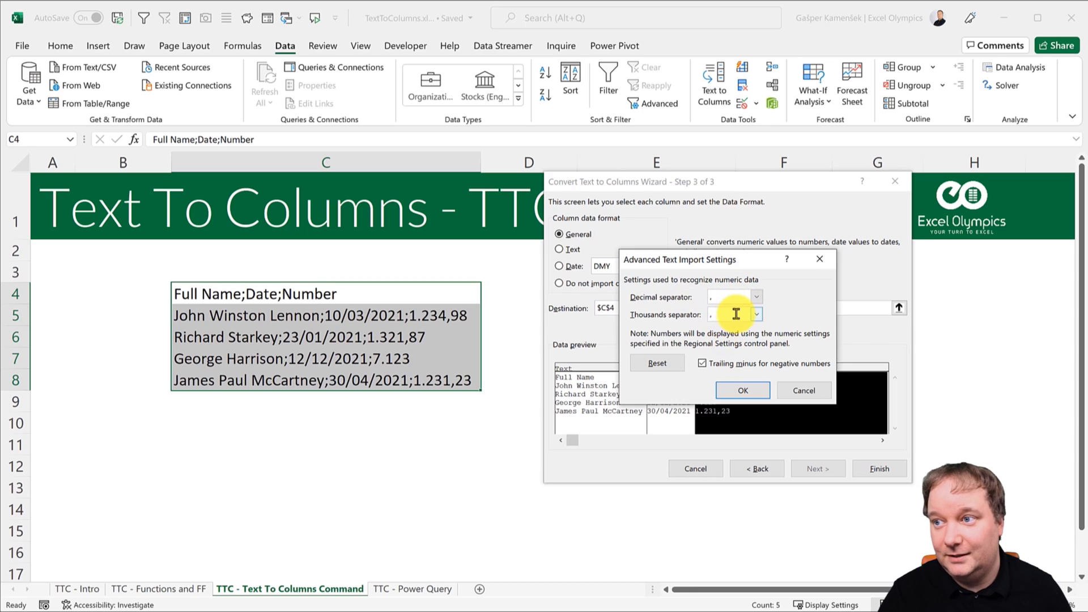
{"action": "left_click", "coordinate": [716, 315]}
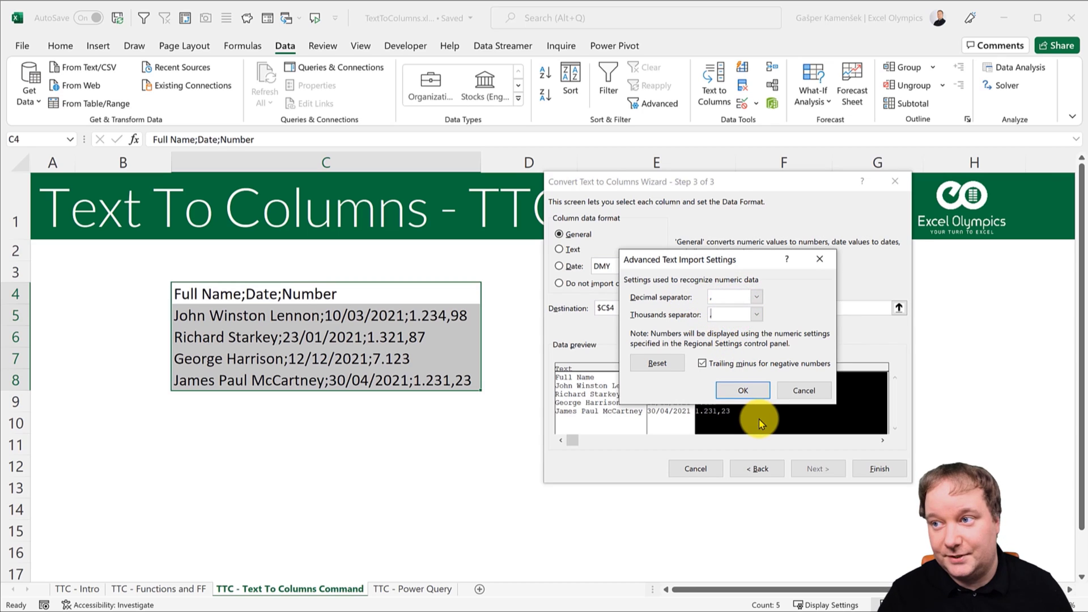
{"action": "left_click", "coordinate": [738, 397]}
{"action": "left_click", "coordinate": [877, 470]}
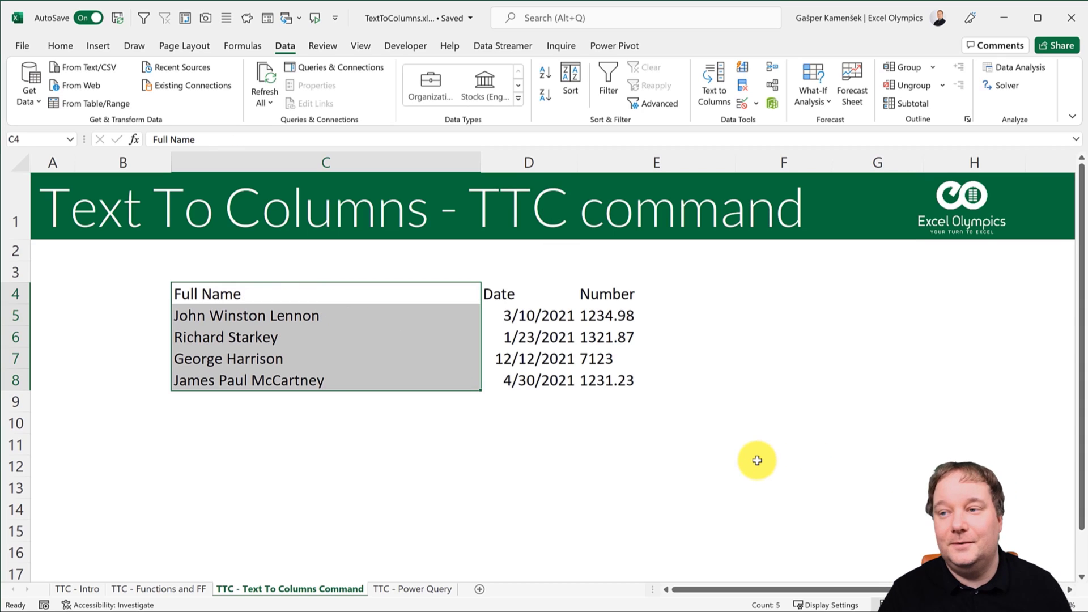
{"action": "left_click_drag", "start_coordinate": [292, 315], "coordinate": [297, 377]}
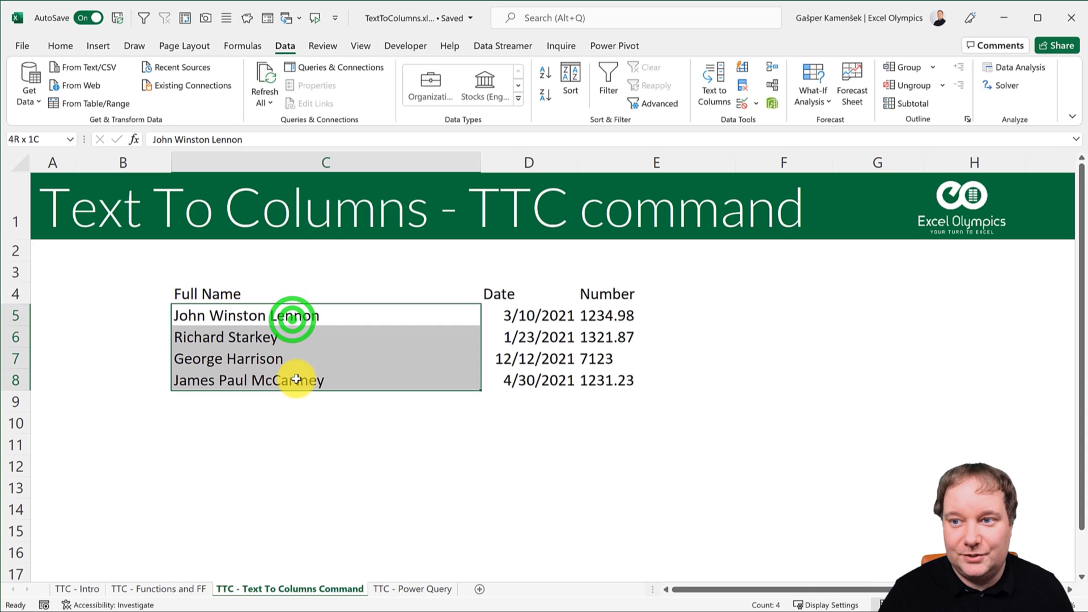
{"action": "left_click_drag", "start_coordinate": [518, 316], "coordinate": [527, 380]}
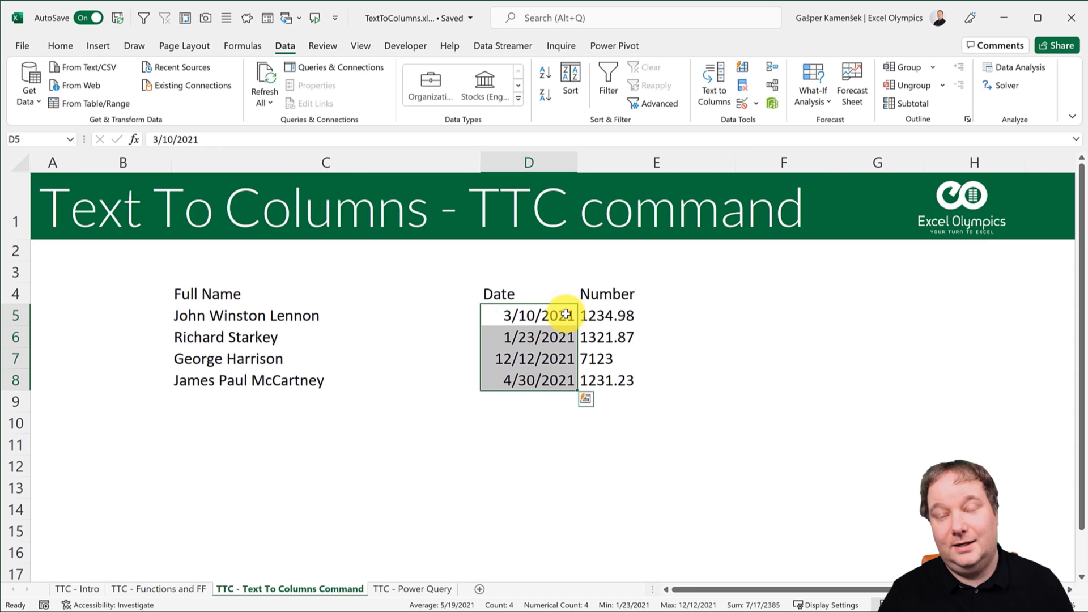
{"action": "left_click_drag", "start_coordinate": [615, 311], "coordinate": [625, 382]}
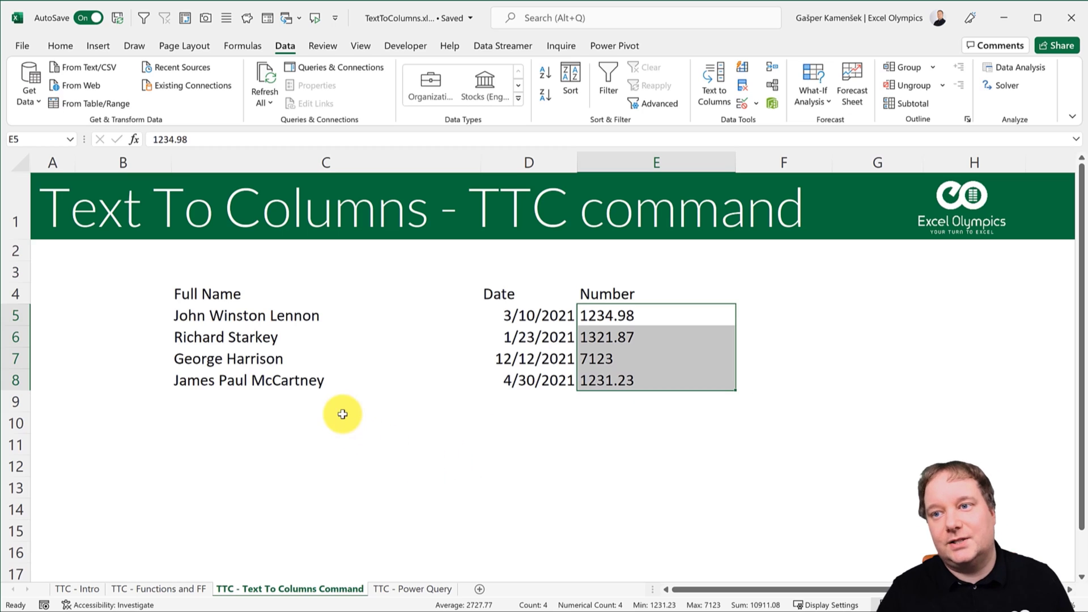
{"action": "left_click_drag", "start_coordinate": [243, 317], "coordinate": [243, 384]}
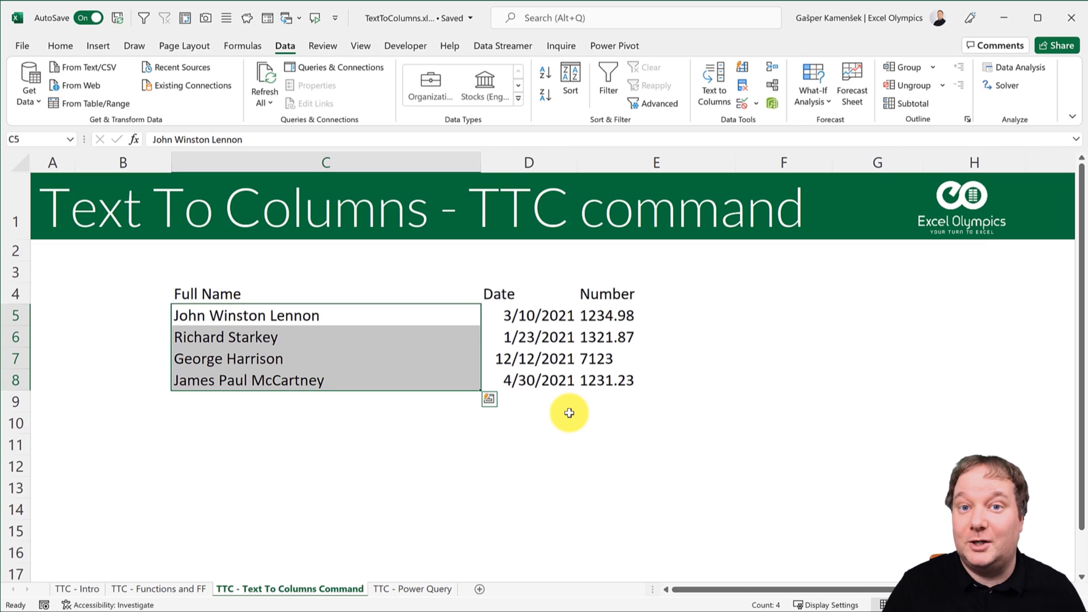
Send the semicolon-joined table on the TTC - Power Query sheet to Power Query via From Table/Range.
{"action": "left_click", "coordinate": [414, 590]}
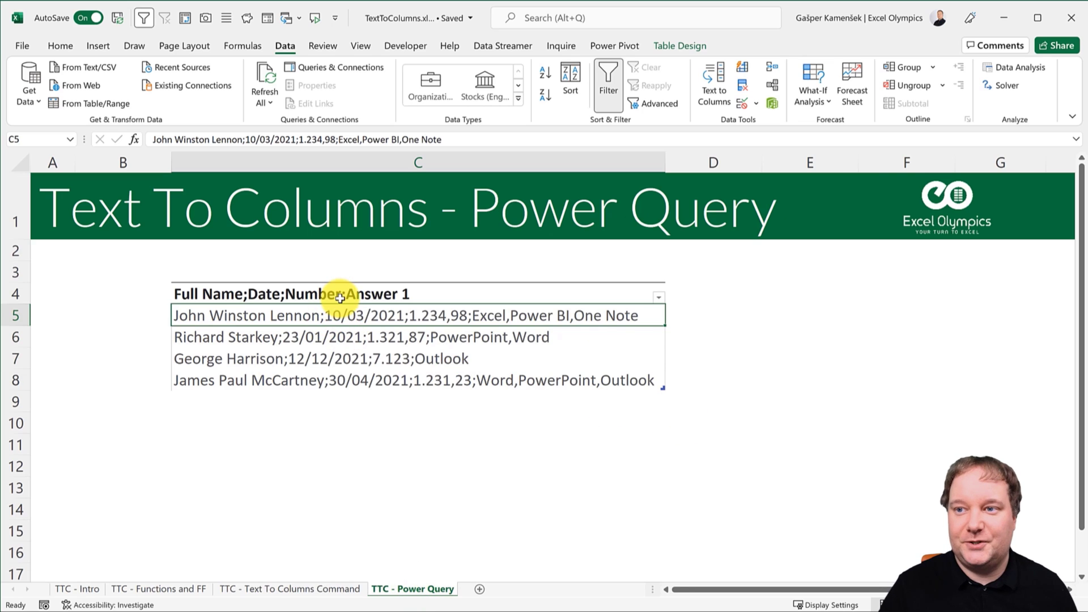
{"action": "left_click_drag", "start_coordinate": [340, 297], "coordinate": [352, 379]}
{"action": "left_click", "coordinate": [471, 344]}
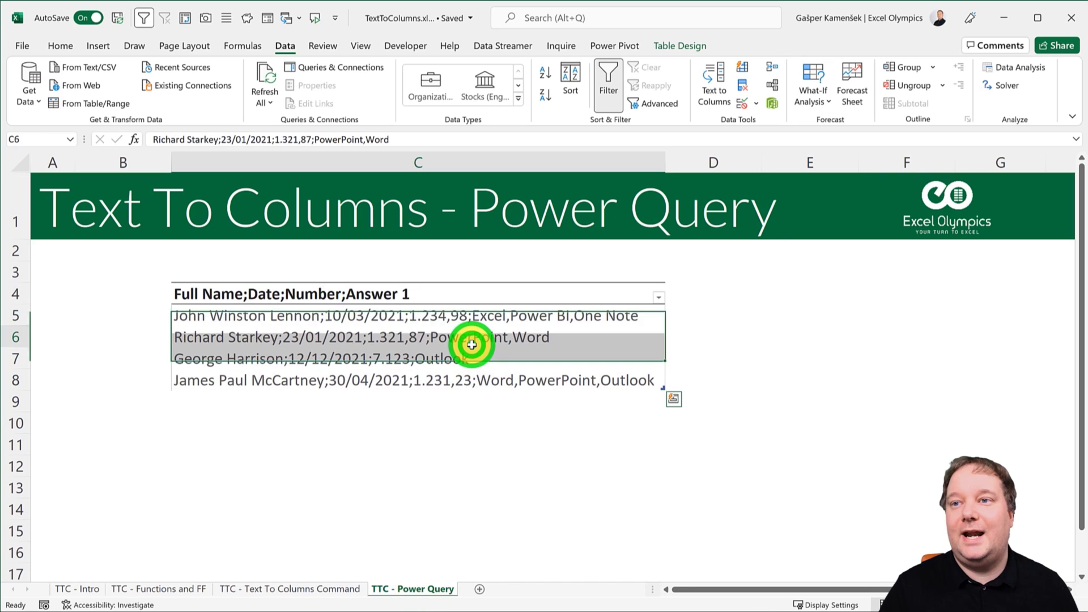
{"action": "left_click", "coordinate": [283, 45]}
{"action": "left_click", "coordinate": [110, 102]}
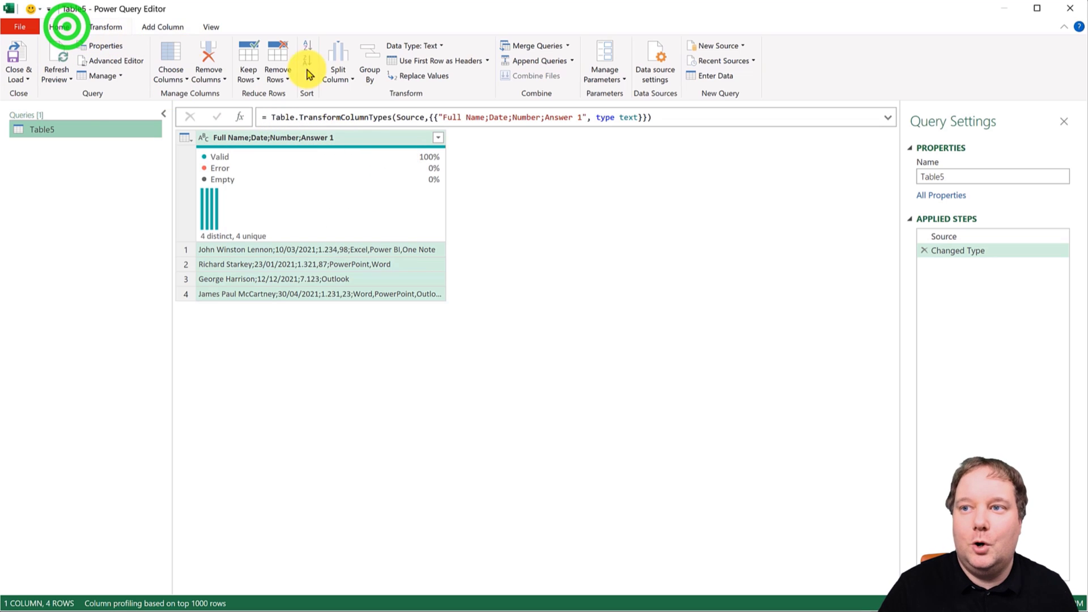
Demote the headers into the first row, then split Column1 at each semicolon into four columns.
{"action": "left_click", "coordinate": [488, 60]}
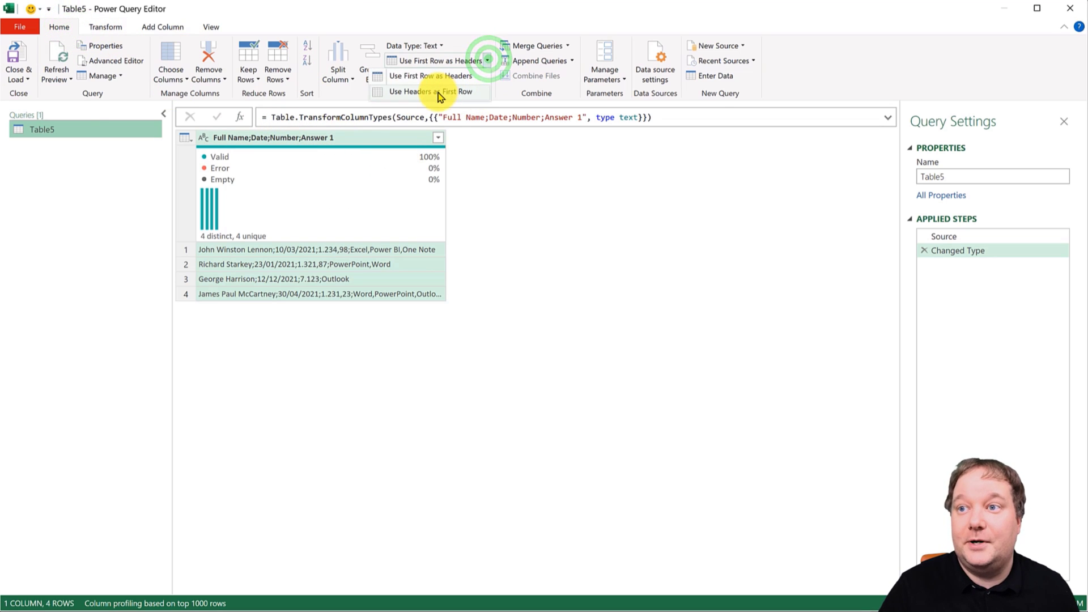
{"action": "left_click", "coordinate": [439, 92]}
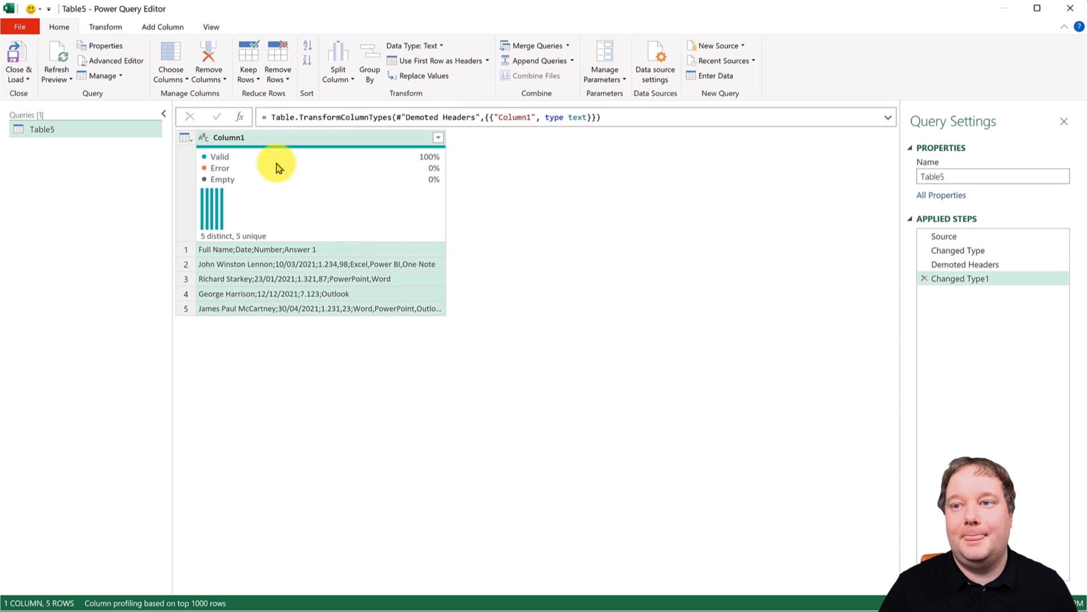
{"action": "left_click", "coordinate": [271, 137]}
{"action": "left_click", "coordinate": [341, 81]}
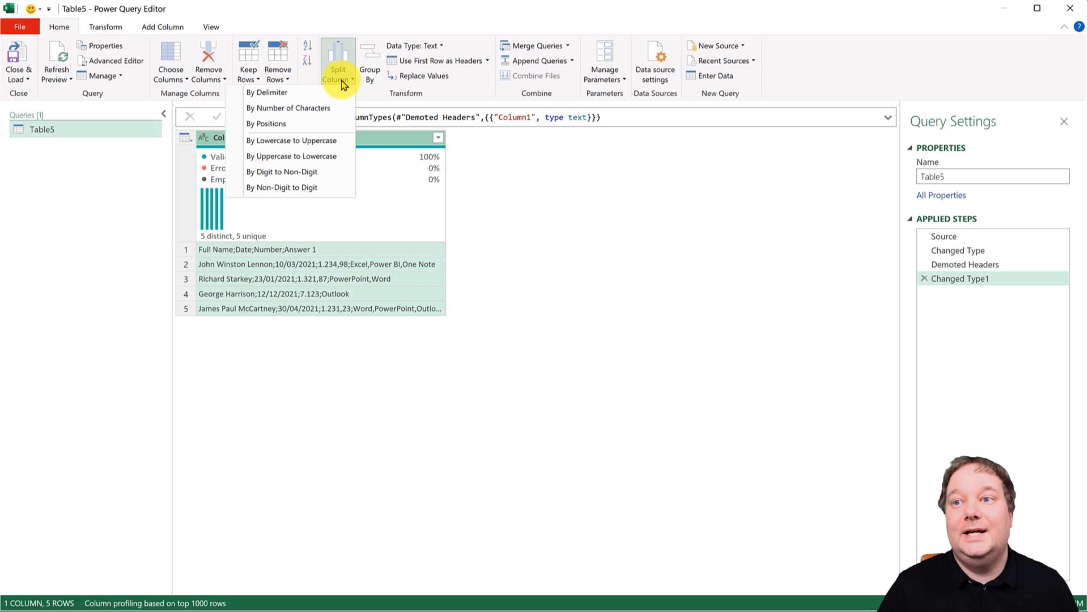
{"action": "left_click", "coordinate": [266, 93]}
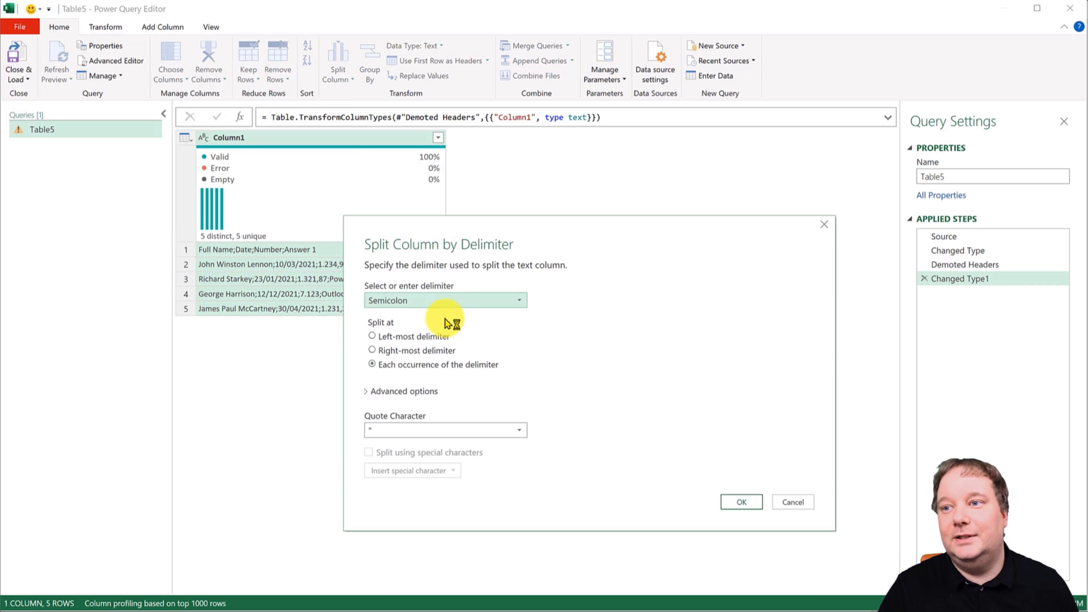
{"action": "left_click", "coordinate": [740, 501]}
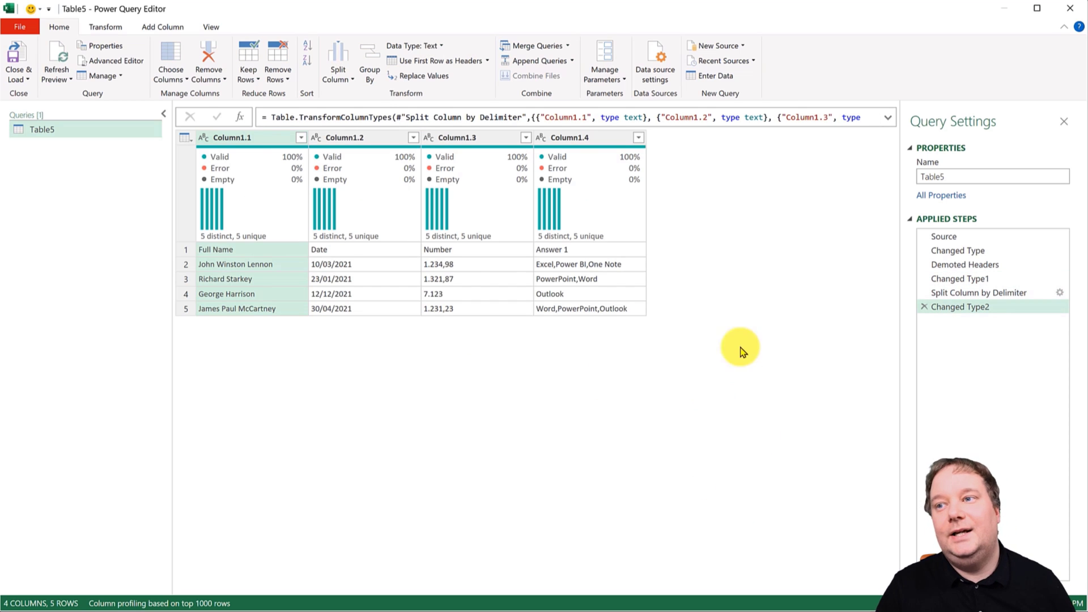
Promote the first row to headers and delete the Changed Type3 and Changed Type2 steps.
{"action": "left_click", "coordinate": [187, 138]}
{"action": "left_click", "coordinate": [230, 163]}
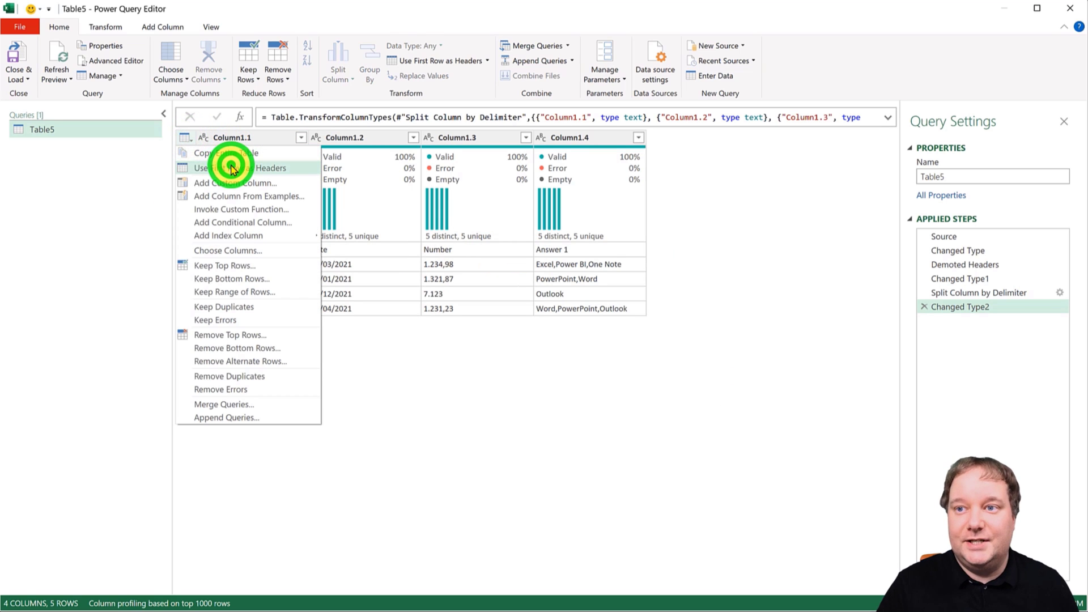
{"action": "left_click", "coordinate": [925, 335]}
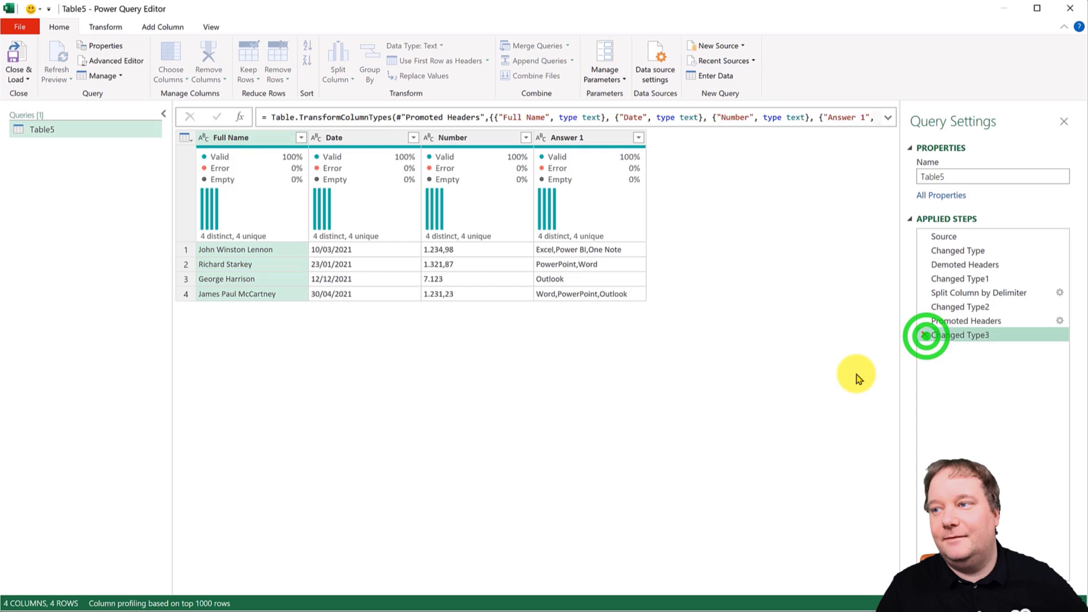
{"action": "left_click", "coordinate": [924, 306]}
{"action": "left_click", "coordinate": [665, 405]}
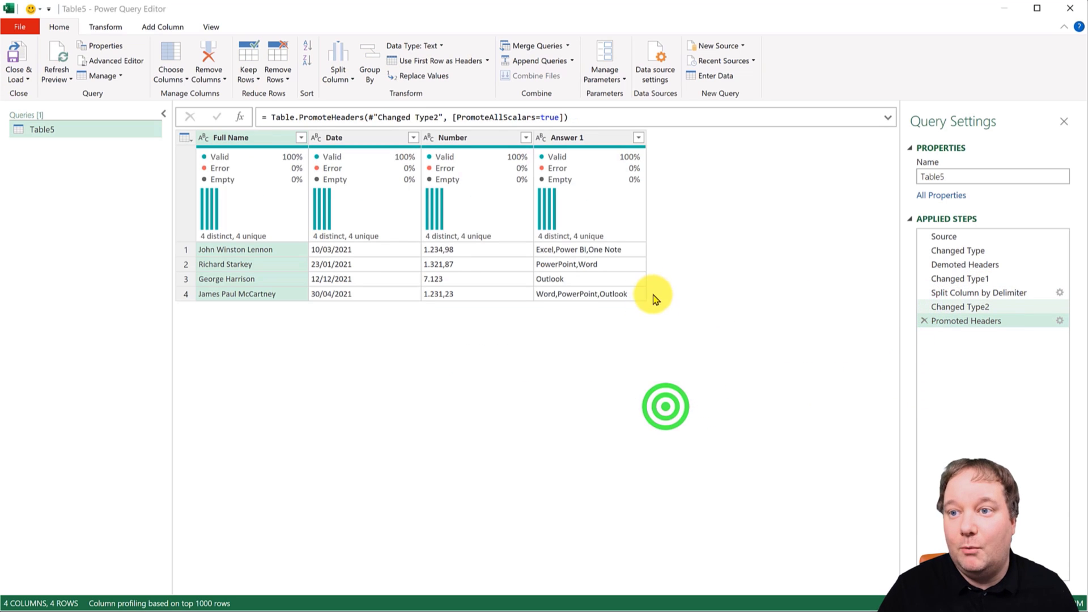
Review the Full Name, Date, Number and Answer 1 columns one by one.
{"action": "left_click", "coordinate": [226, 138]}
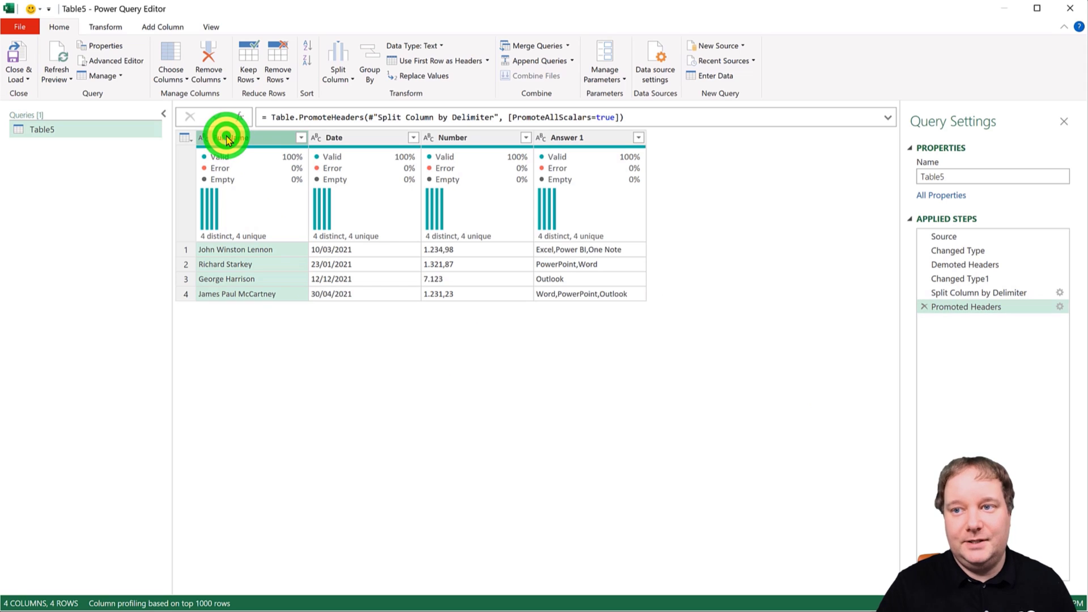
{"action": "left_click", "coordinate": [338, 138]}
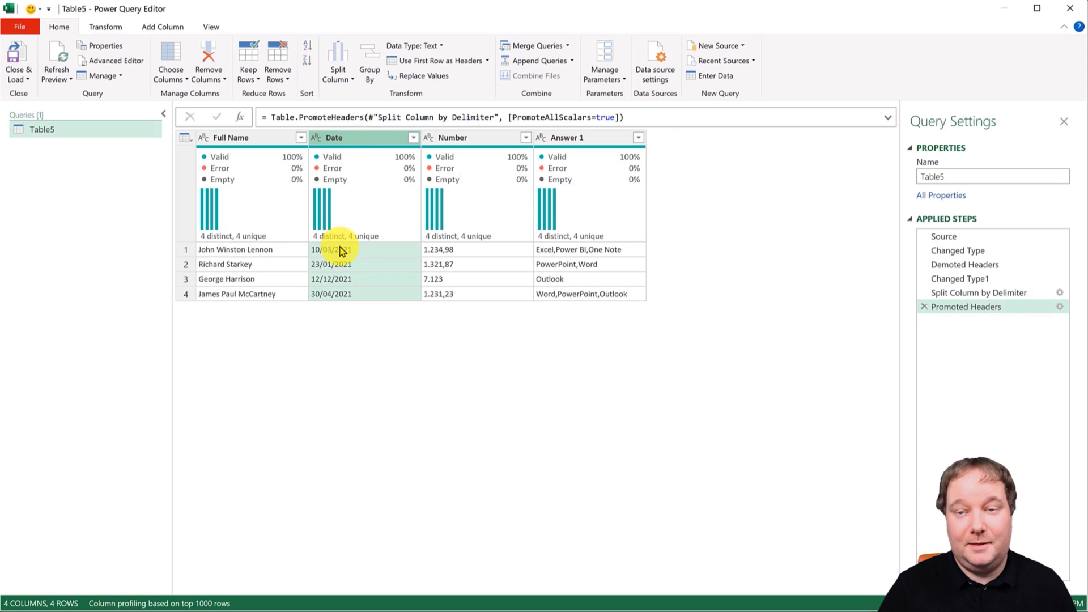
{"action": "left_click", "coordinate": [470, 139]}
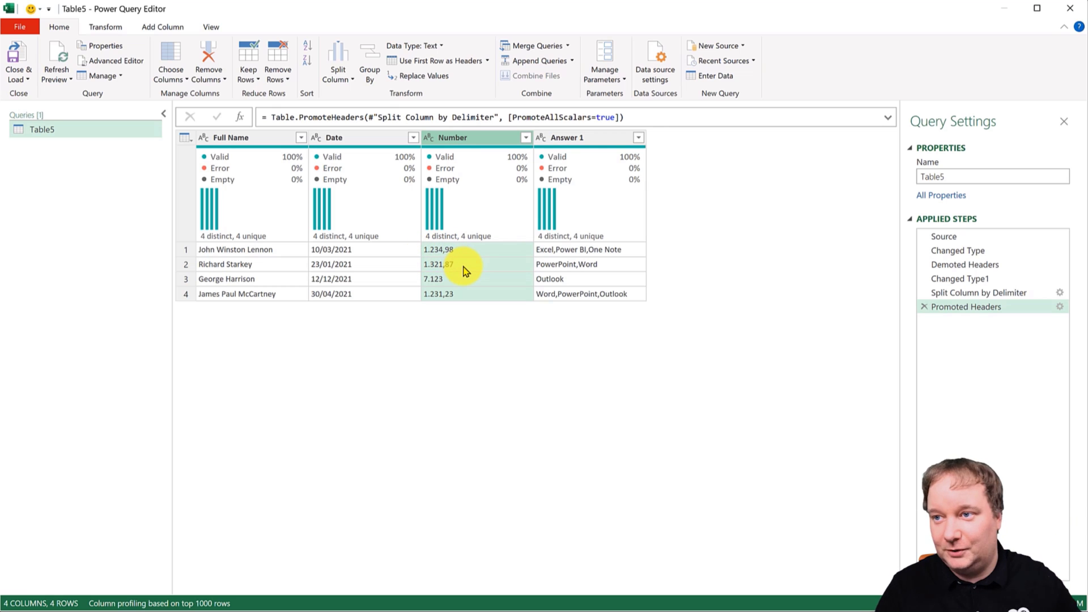
{"action": "left_click", "coordinate": [594, 141]}
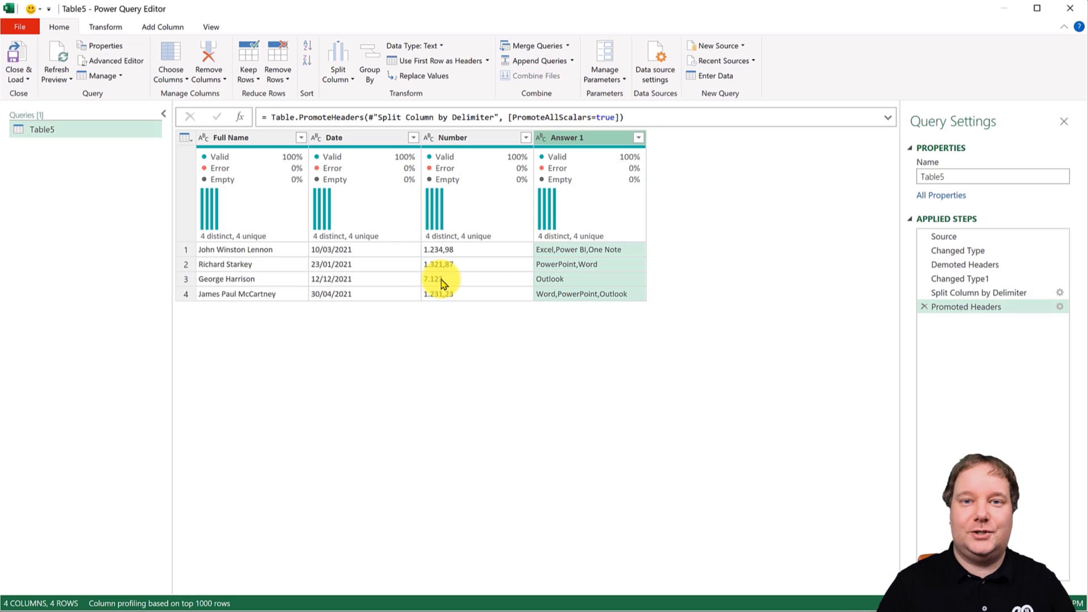
Split Full Name by space at the right-most delimiter into Full Name.1 and Full Name.2.
{"action": "left_click", "coordinate": [243, 139]}
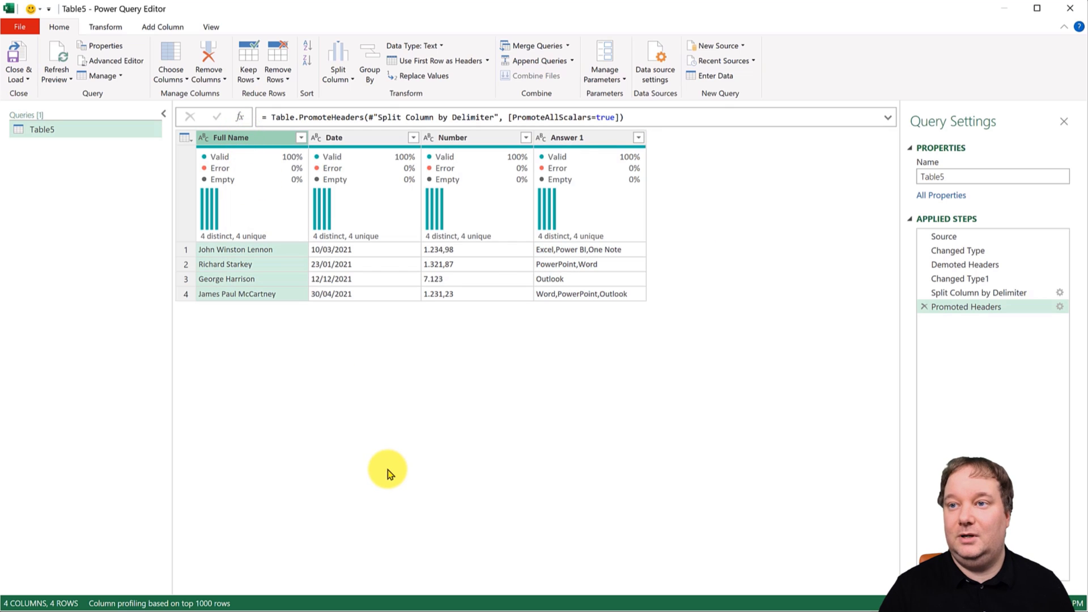
{"action": "left_click", "coordinate": [339, 70]}
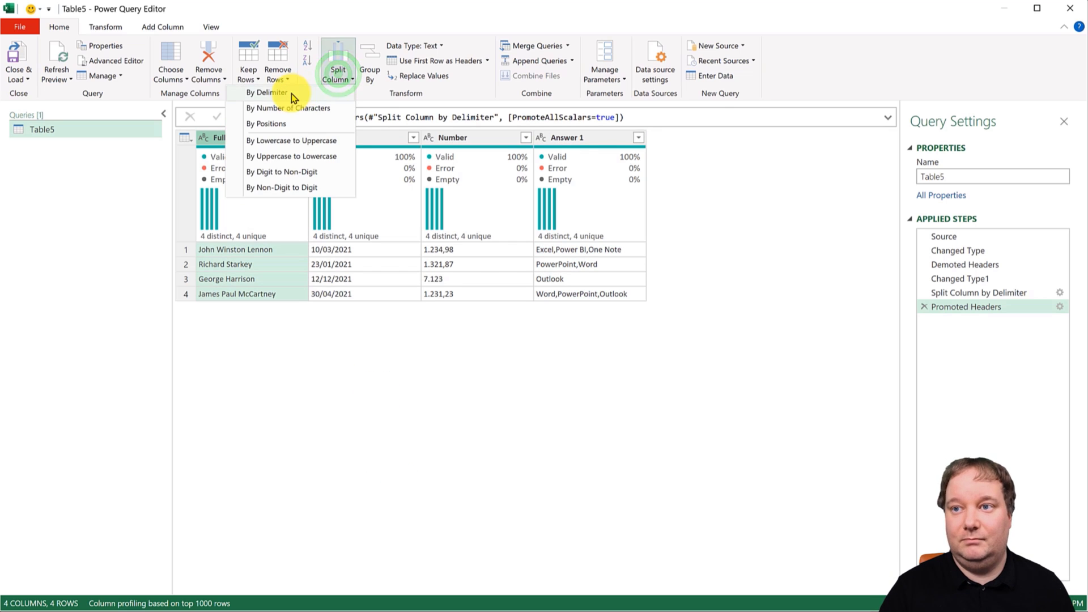
{"action": "left_click", "coordinate": [291, 92]}
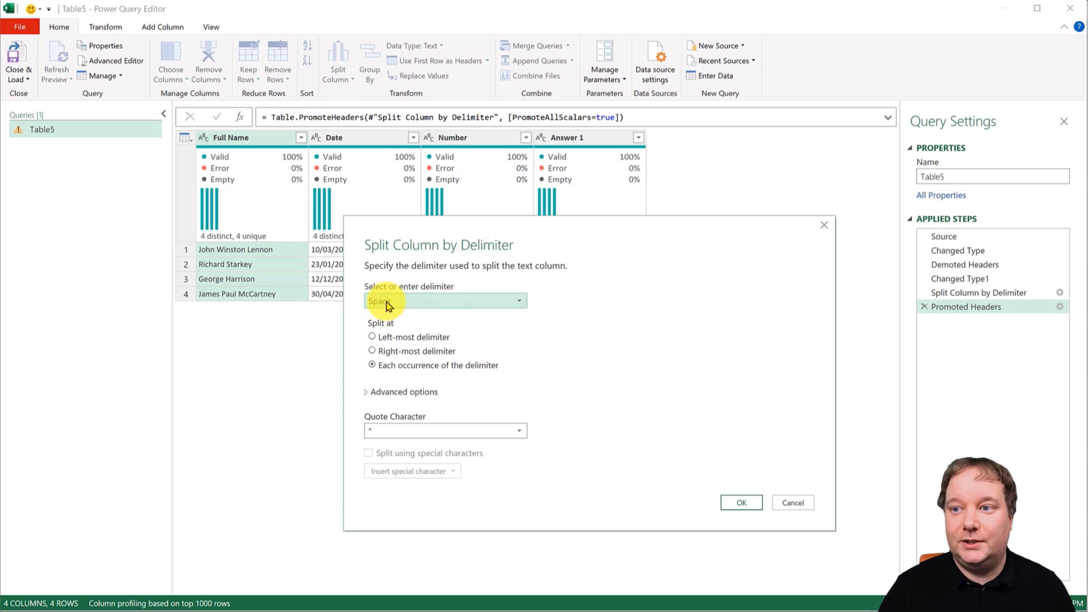
{"action": "left_click", "coordinate": [373, 351]}
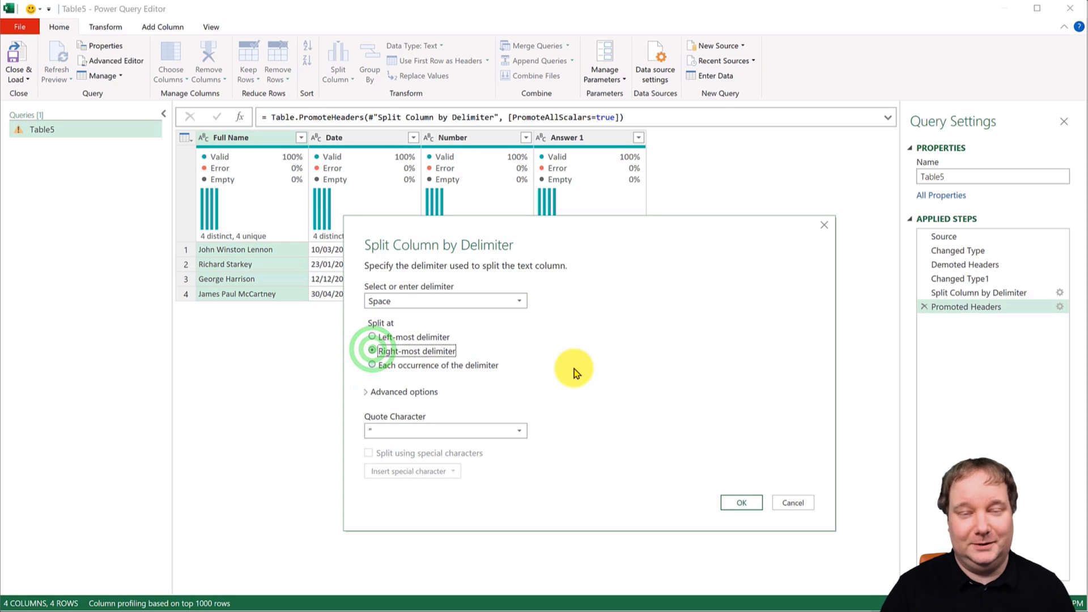
{"action": "left_click", "coordinate": [743, 503]}
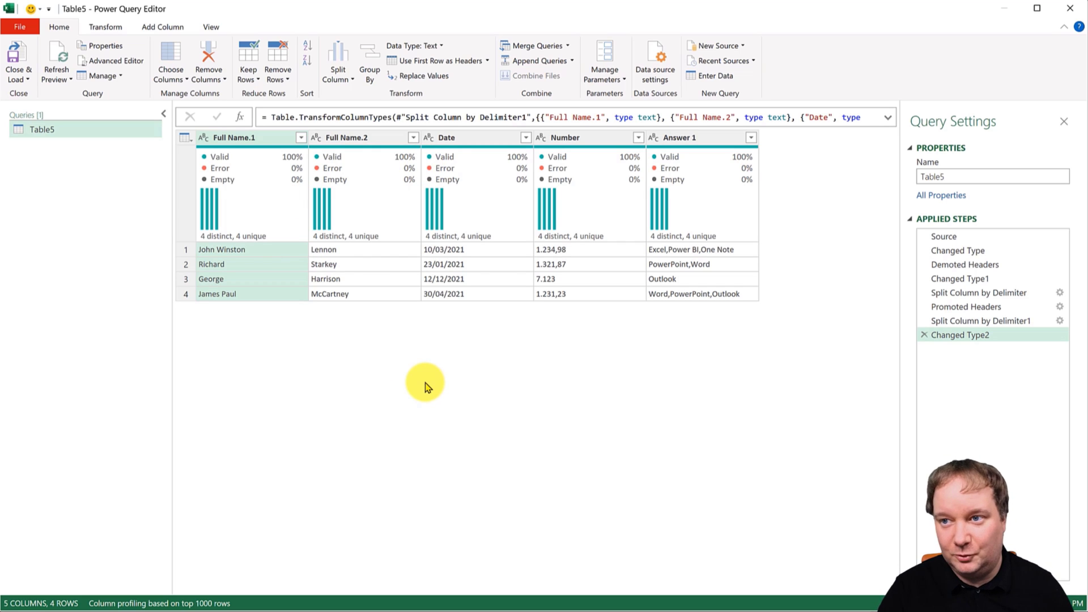
{"action": "left_click", "coordinate": [345, 85]}
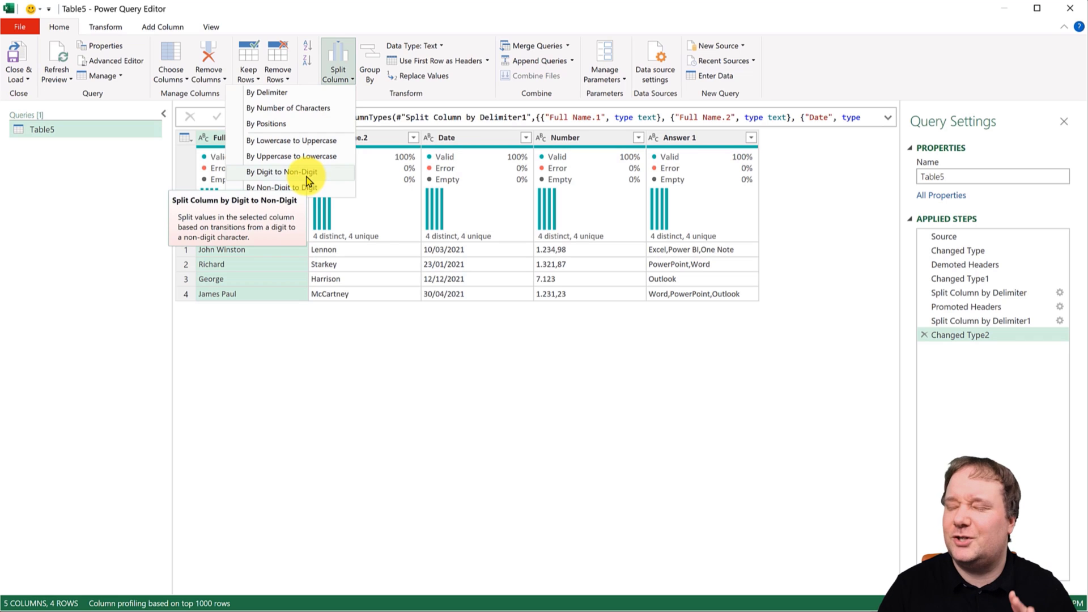
{"action": "left_click", "coordinate": [337, 79]}
Change the Date column type to Date using the Slovenian (Slovenia) locale.
{"action": "mouse_move", "coordinate": [493, 211]}
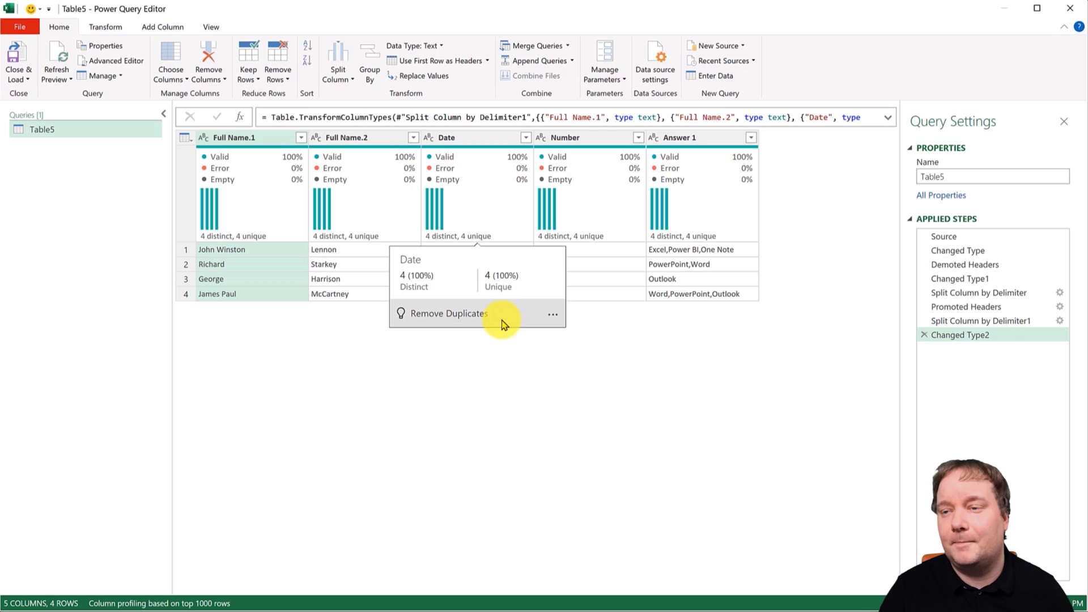
{"action": "left_click", "coordinate": [463, 137]}
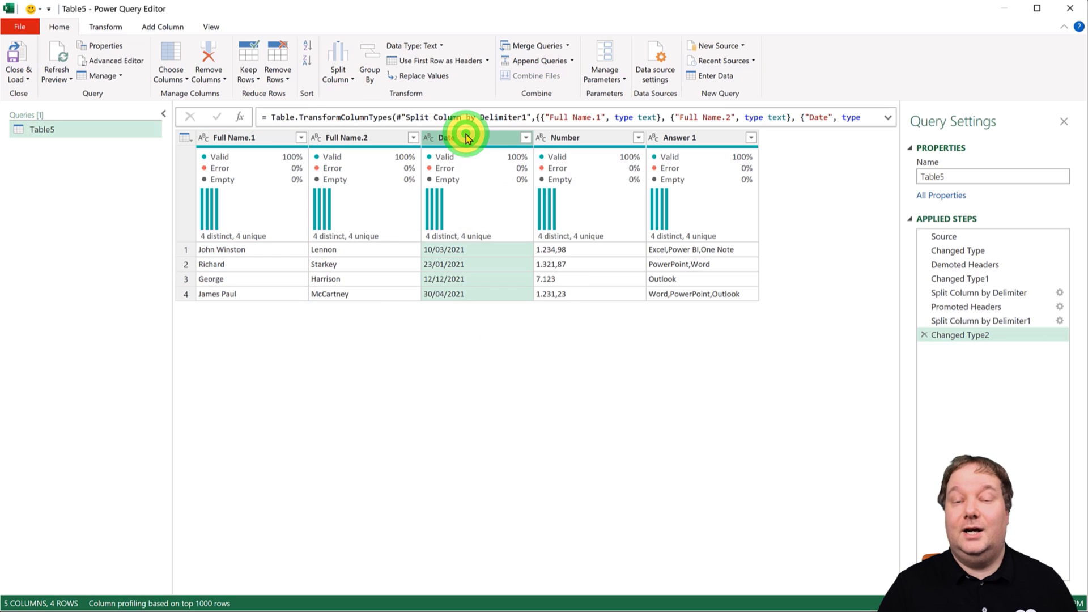
{"action": "left_click", "coordinate": [428, 138]}
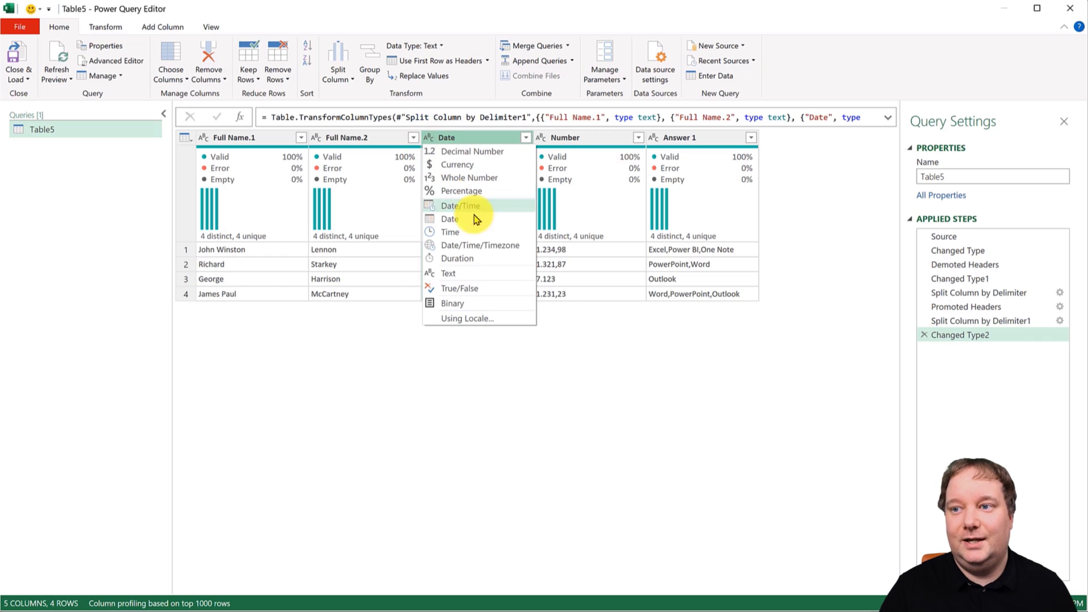
{"action": "left_click", "coordinate": [460, 315]}
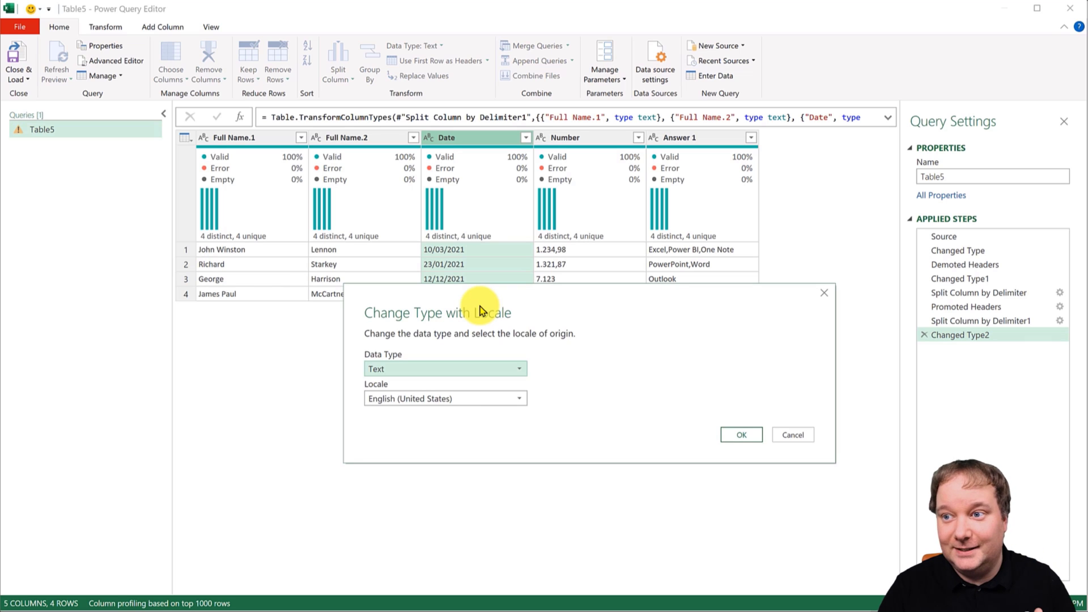
{"action": "left_click", "coordinate": [515, 371]}
{"action": "left_click", "coordinate": [394, 454]}
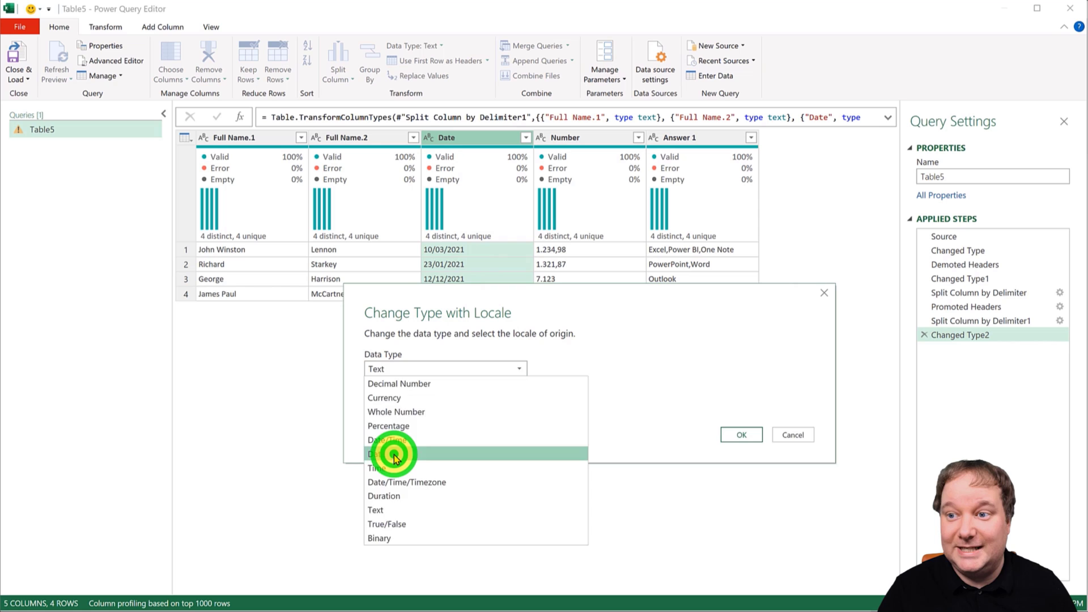
{"action": "left_click", "coordinate": [425, 401]}
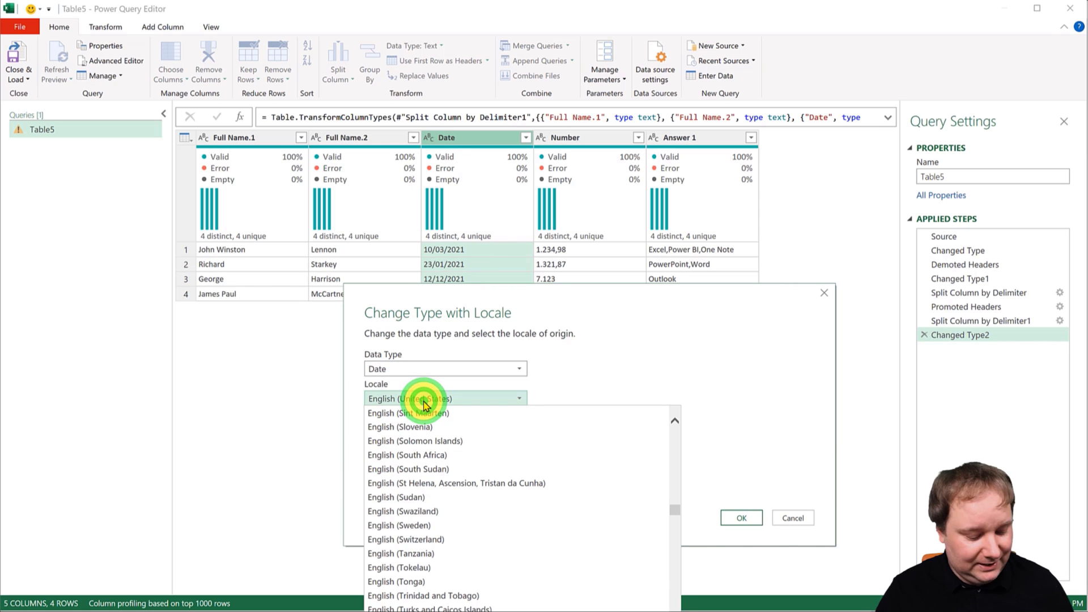
{"action": "scroll", "coordinate": [510, 522], "scroll_direction": "down", "scroll_amount": 20}
{"action": "scroll", "coordinate": [516, 533], "scroll_direction": "down", "scroll_amount": 20}
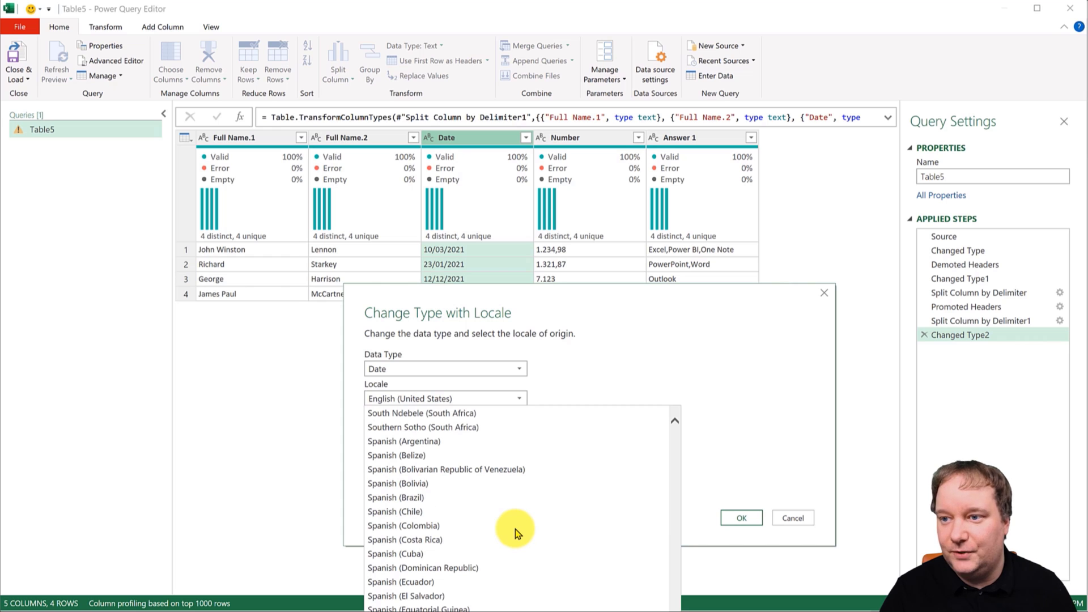
{"action": "scroll", "coordinate": [516, 533], "scroll_direction": "up", "scroll_amount": 3}
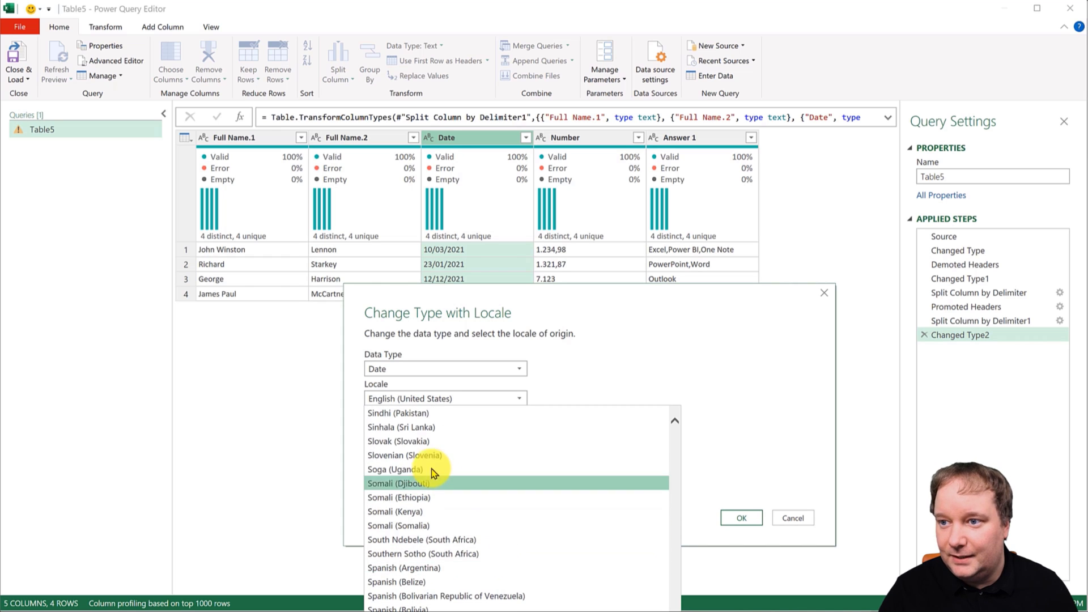
{"action": "left_click", "coordinate": [421, 456]}
{"action": "left_click", "coordinate": [742, 517]}
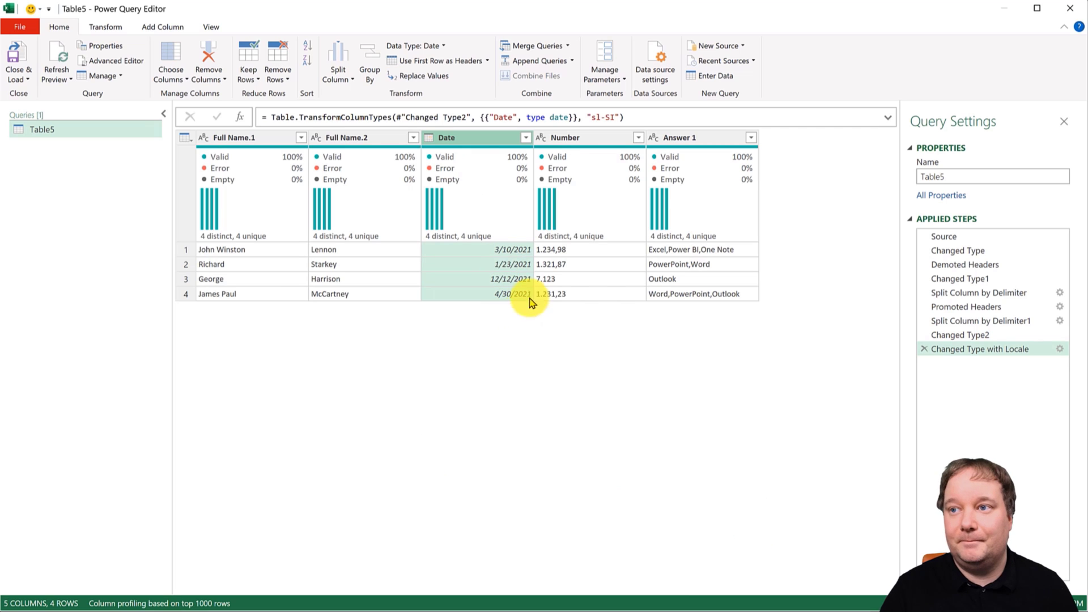
Change the Number column to Decimal Number using the Slovenian (Slovenia) locale, giving 1234.98.
{"action": "left_click", "coordinate": [578, 137]}
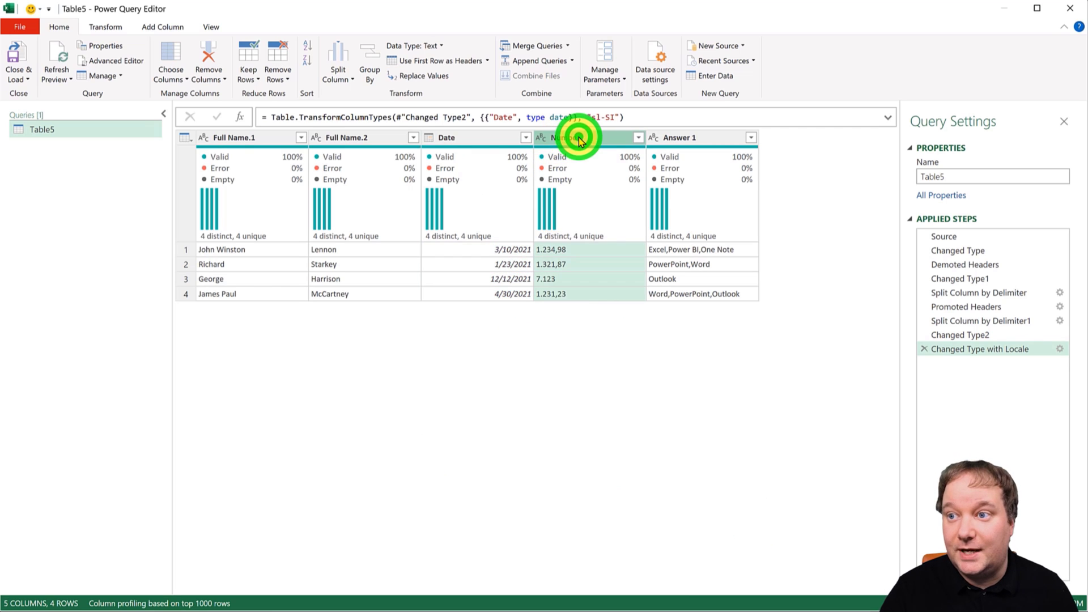
{"action": "left_click", "coordinate": [540, 138]}
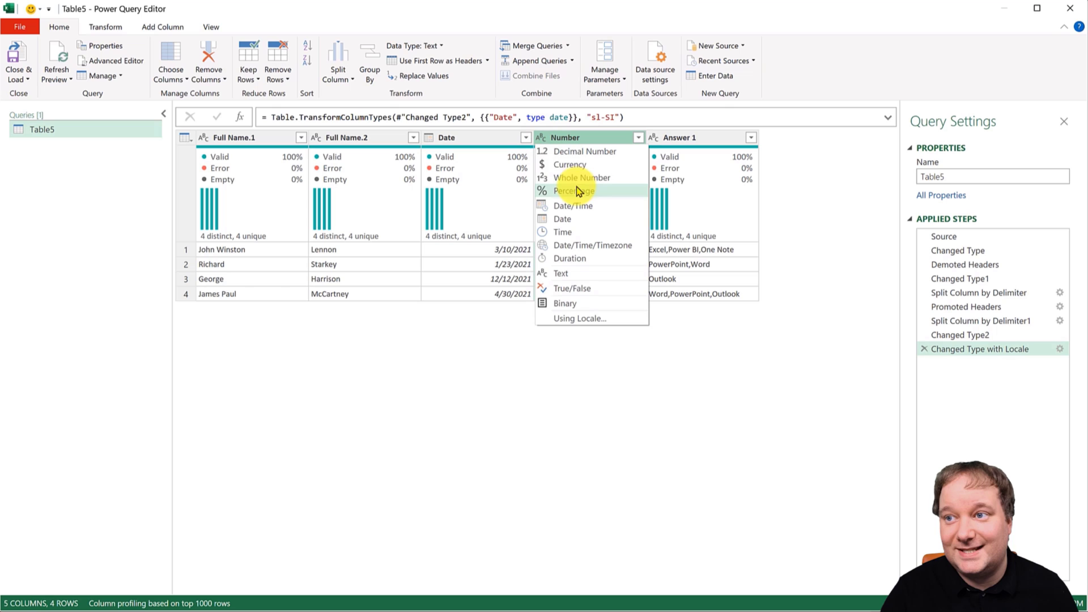
{"action": "left_click", "coordinate": [556, 316]}
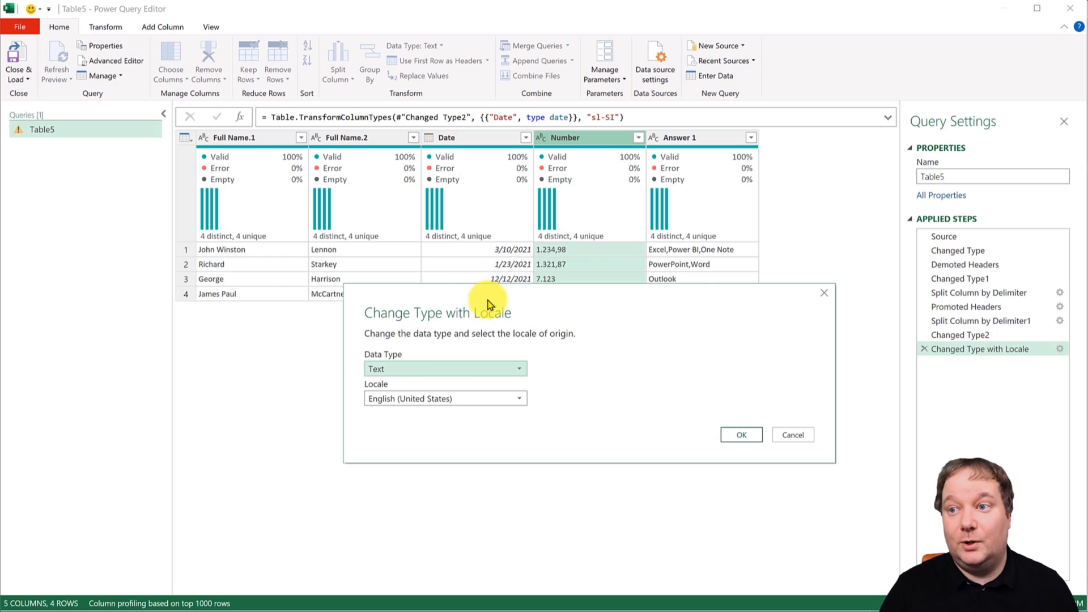
{"action": "left_click", "coordinate": [501, 290]}
{"action": "left_click", "coordinate": [461, 189]}
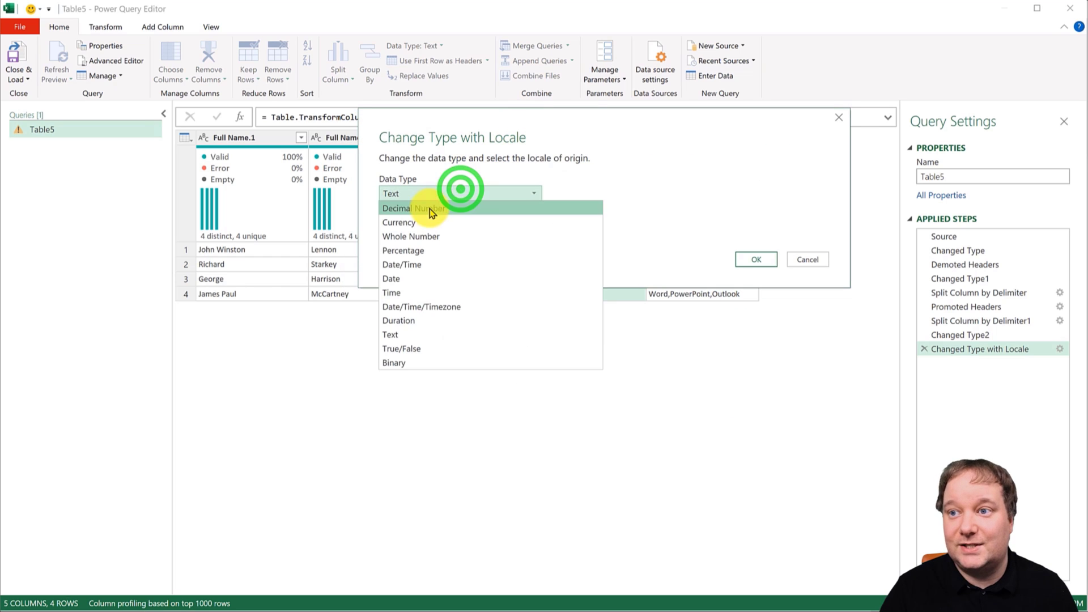
{"action": "left_click", "coordinate": [429, 208]}
{"action": "left_click", "coordinate": [439, 223]}
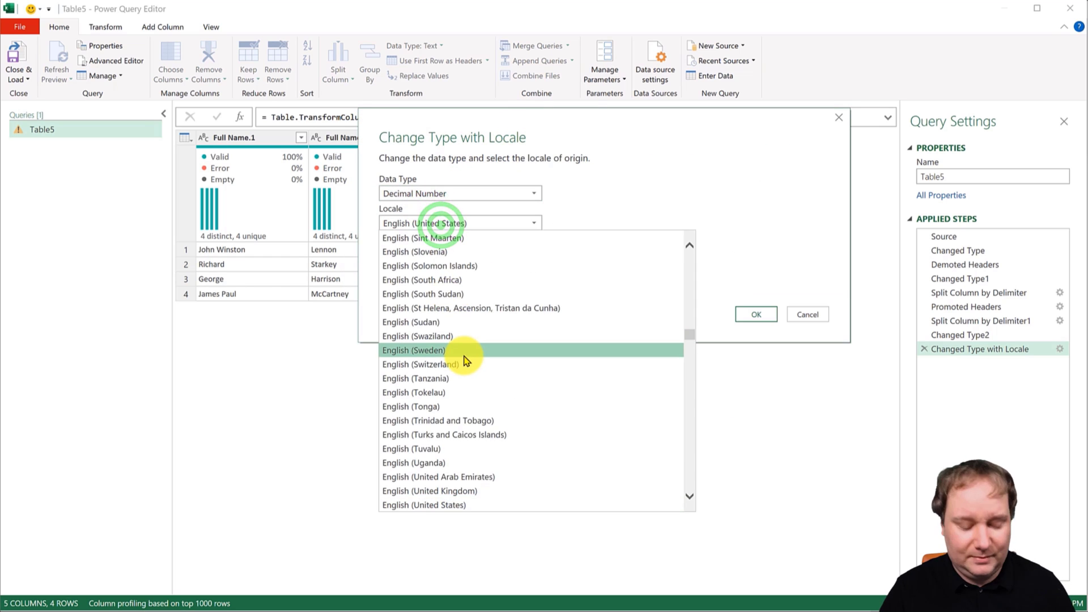
{"action": "key", "text": "s"}
{"action": "scroll", "coordinate": [498, 401], "scroll_direction": "down", "scroll_amount": 10}
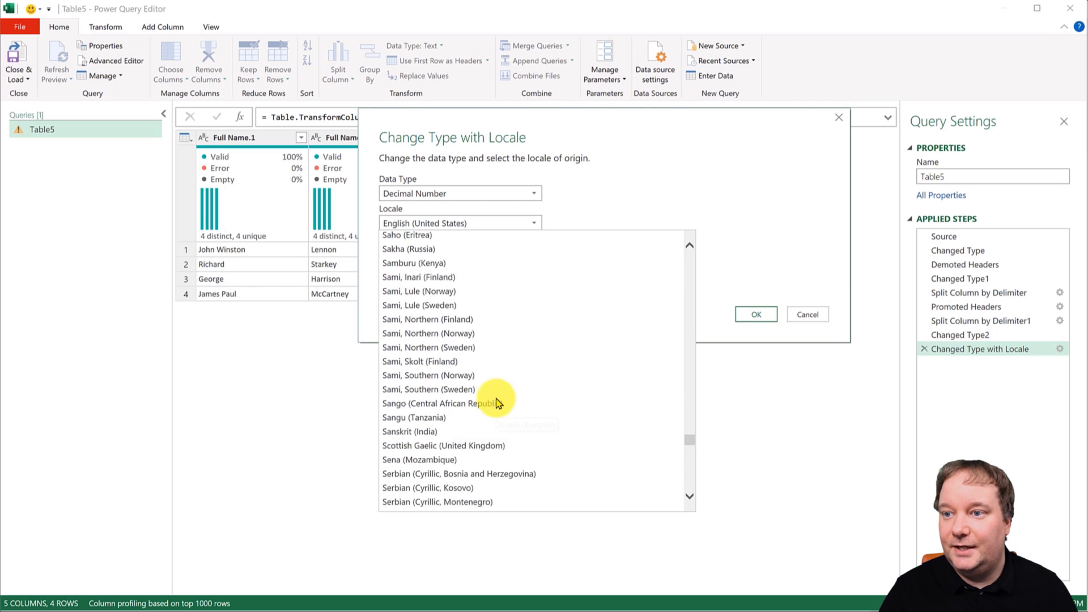
{"action": "scroll", "coordinate": [486, 377], "scroll_direction": "down", "scroll_amount": 2}
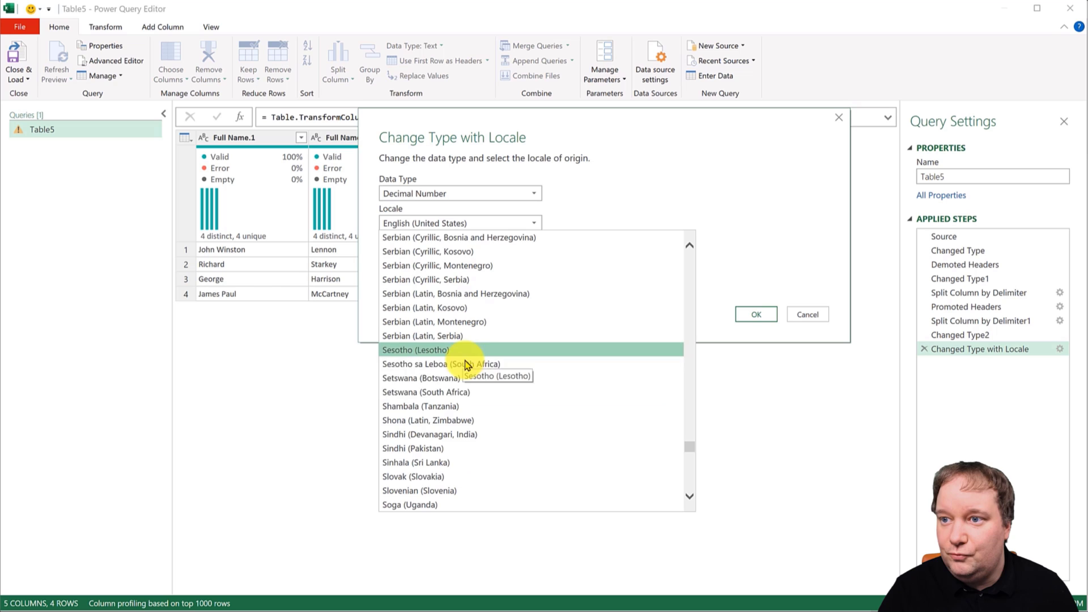
{"action": "scroll", "coordinate": [467, 390], "scroll_direction": "down", "scroll_amount": 1}
{"action": "left_click", "coordinate": [444, 441]}
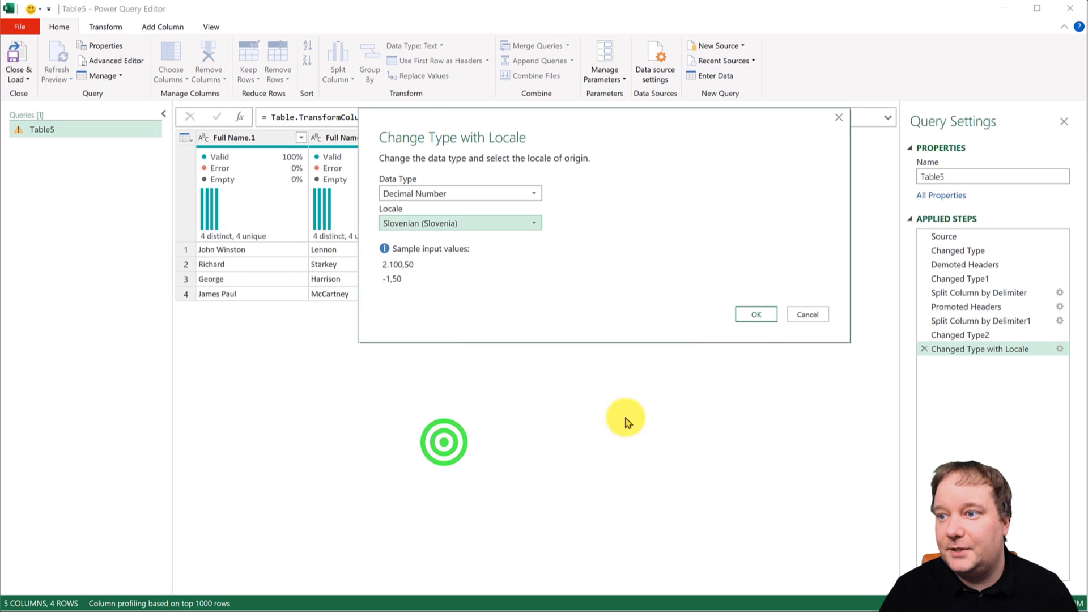
{"action": "left_click", "coordinate": [754, 317]}
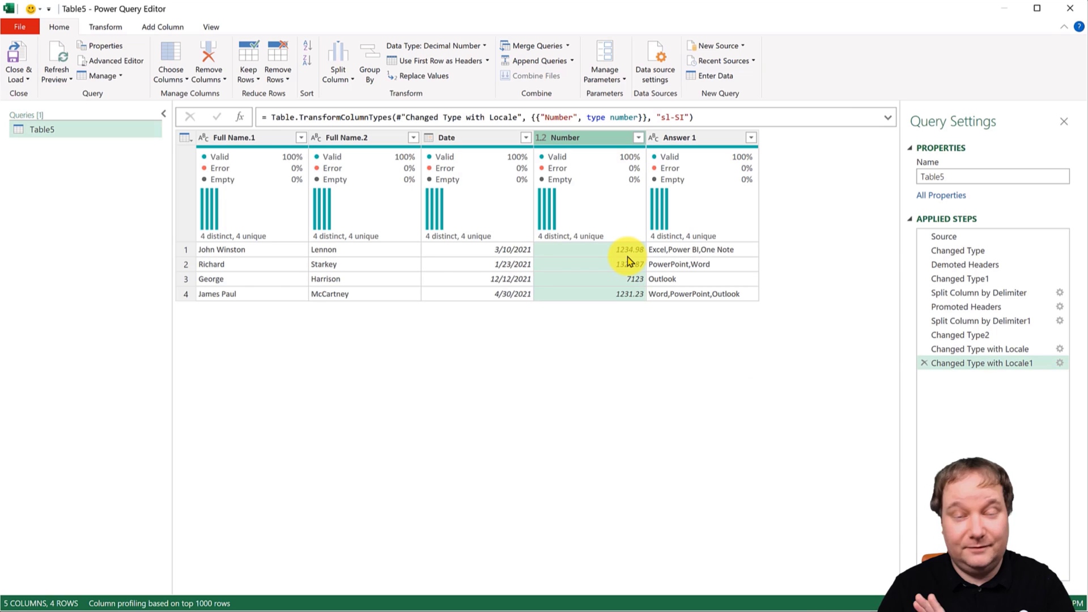
{"action": "left_click", "coordinate": [709, 133]}
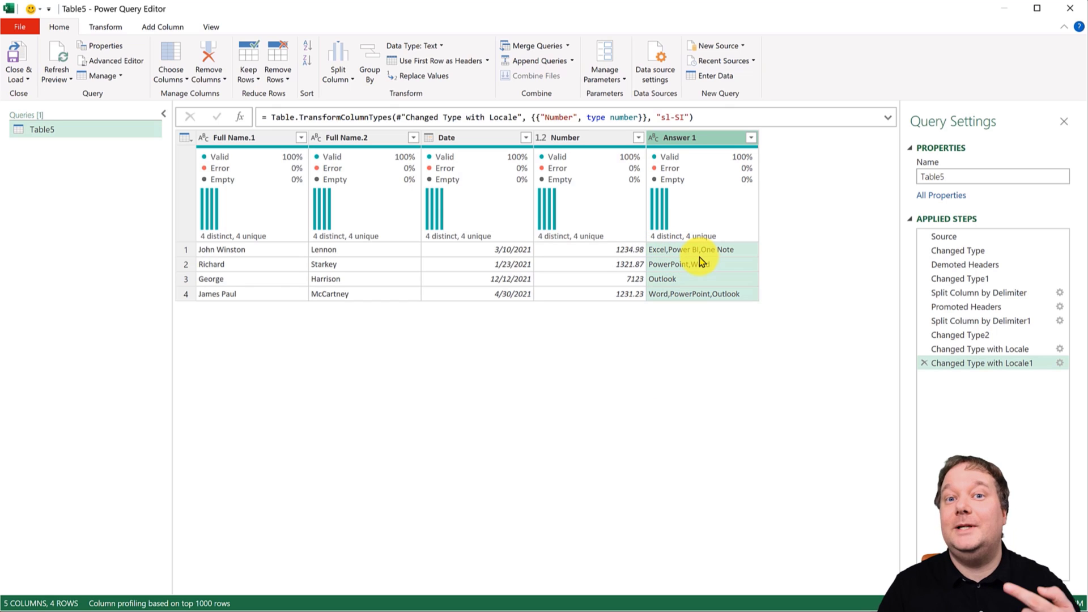
Split Answer 1 by comma into rows so each answer gets its own row.
{"action": "left_click", "coordinate": [705, 137]}
{"action": "left_click", "coordinate": [332, 71]}
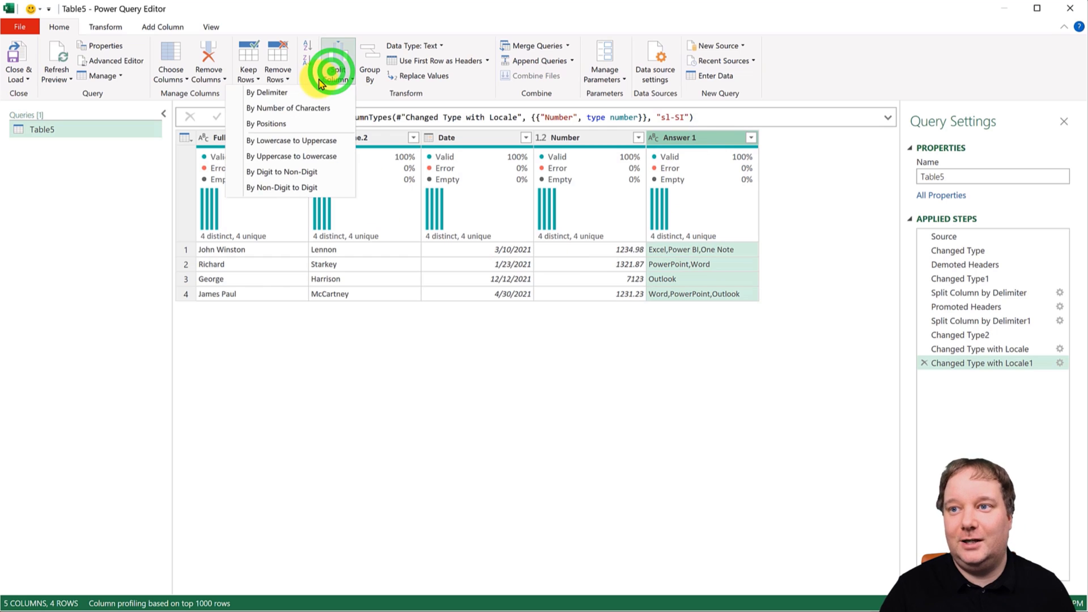
{"action": "left_click", "coordinate": [304, 91]}
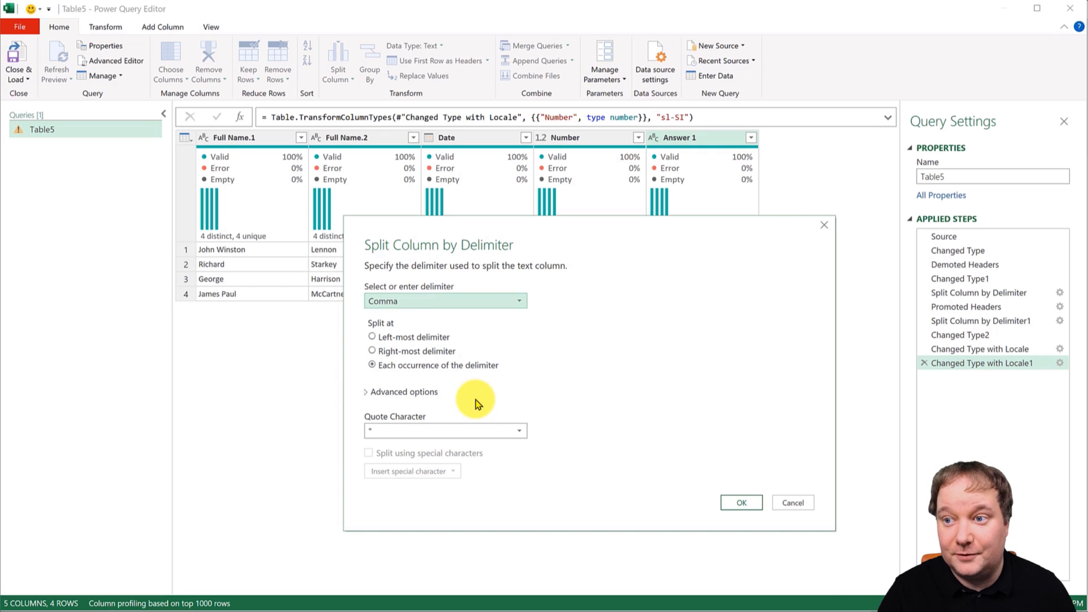
{"action": "left_click", "coordinate": [390, 392]}
{"action": "left_click", "coordinate": [395, 434]}
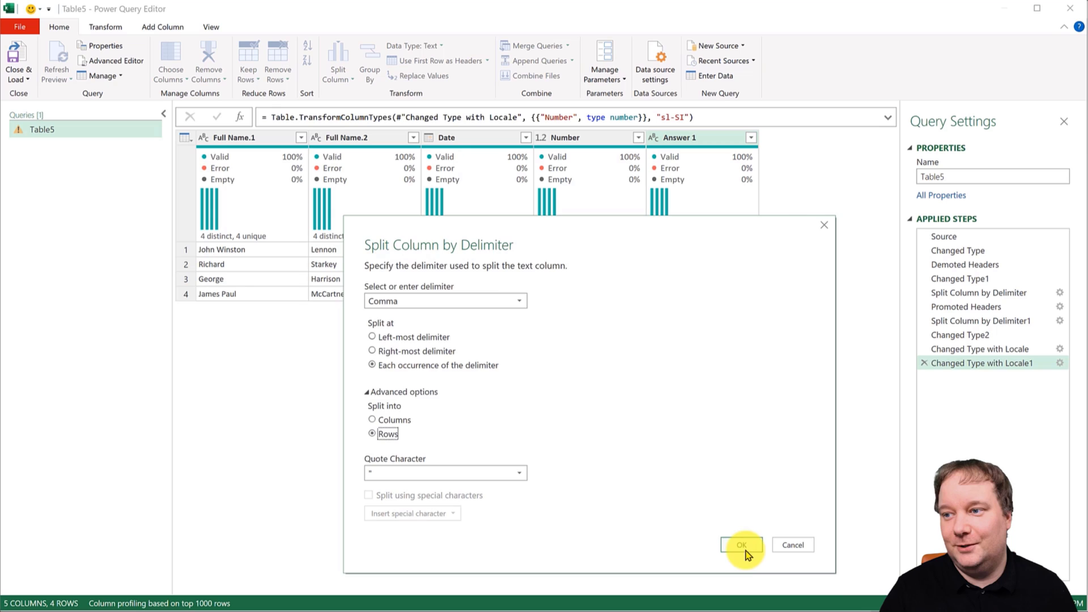
{"action": "left_click", "coordinate": [744, 549]}
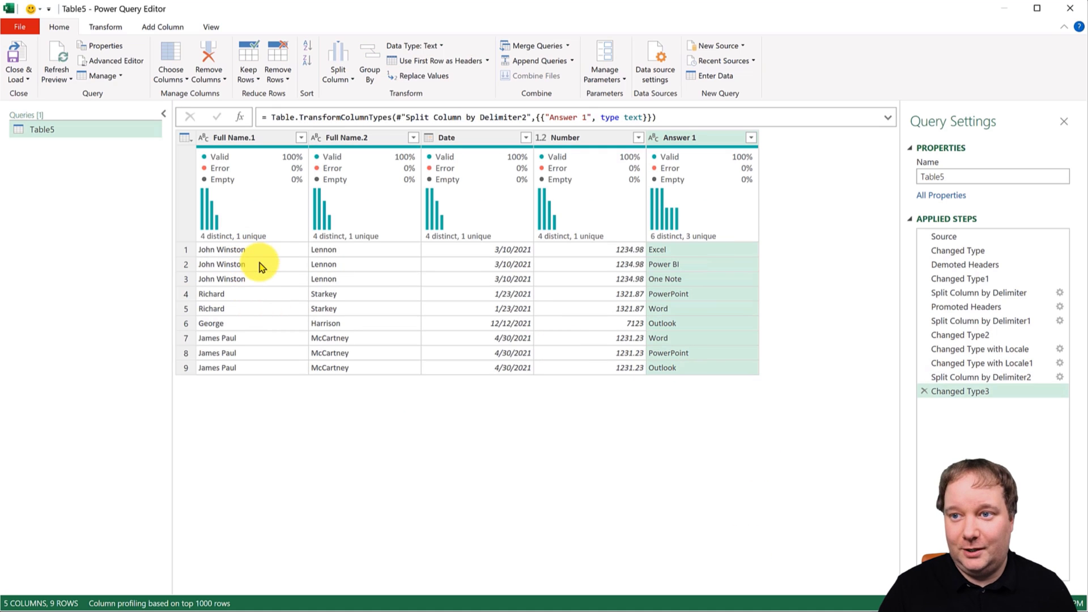
Check the split values Excel, Power BI and One Note in the first three rows.
{"action": "left_click", "coordinate": [701, 248]}
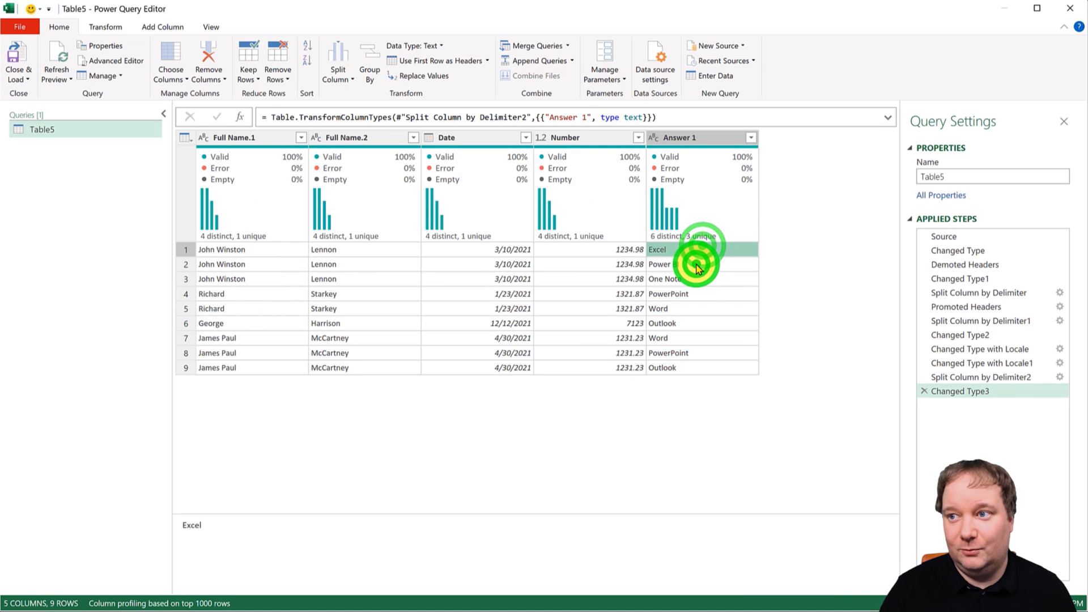
{"action": "left_click", "coordinate": [696, 264]}
{"action": "left_click", "coordinate": [705, 280]}
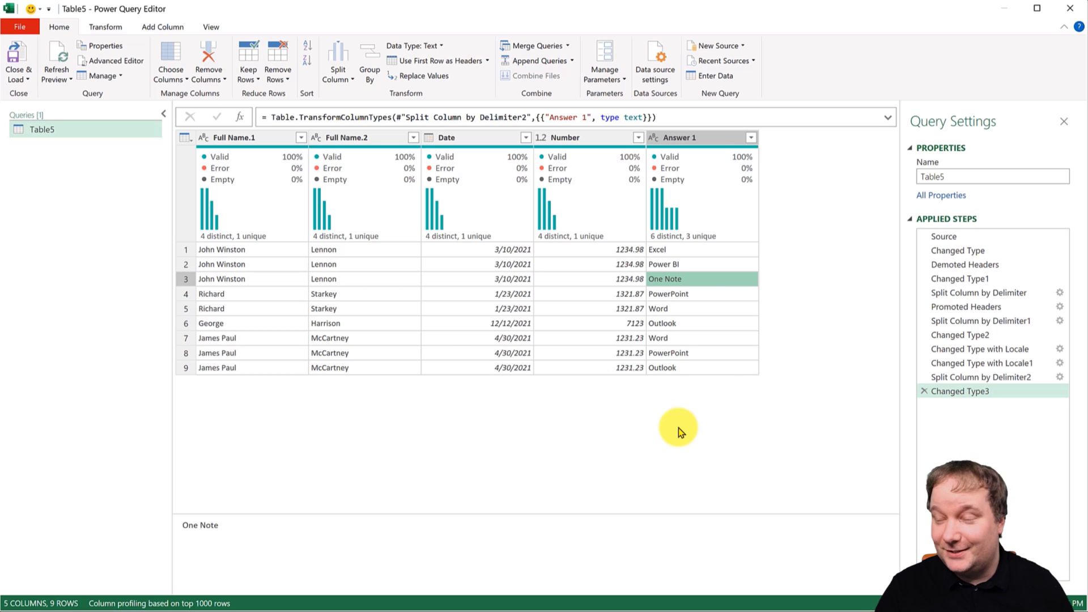
Close & Load the cleaned query back into the workbook.
{"action": "left_click", "coordinate": [248, 139]}
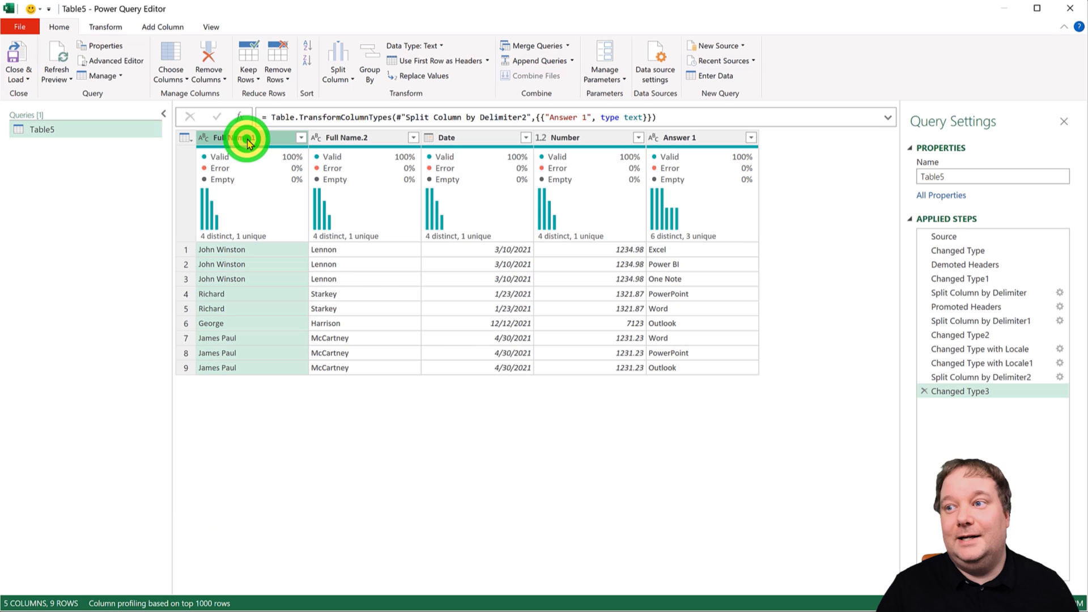
{"action": "left_click", "coordinate": [16, 55]}
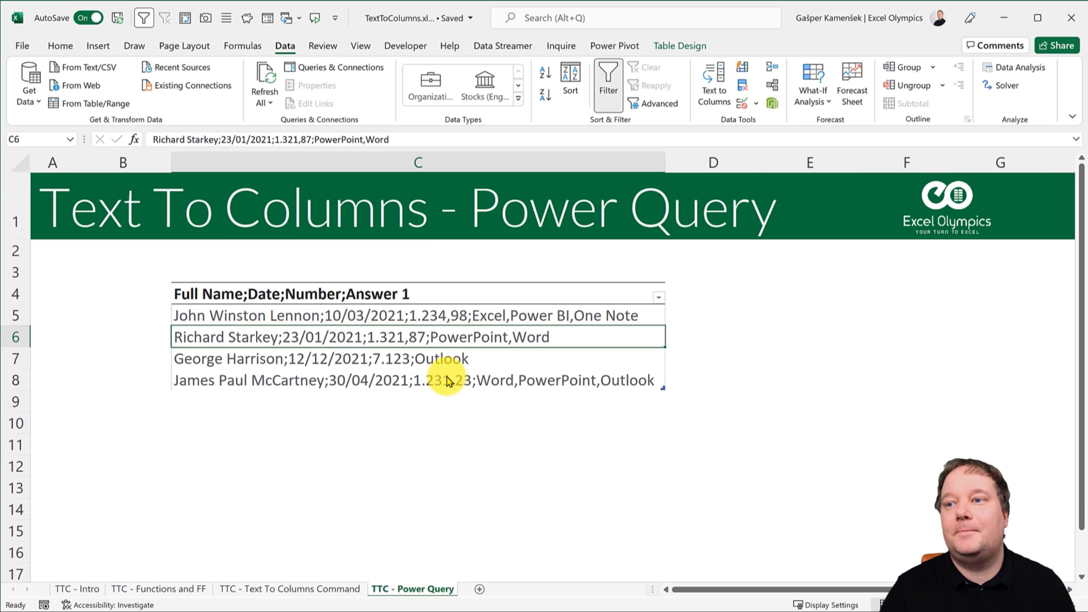